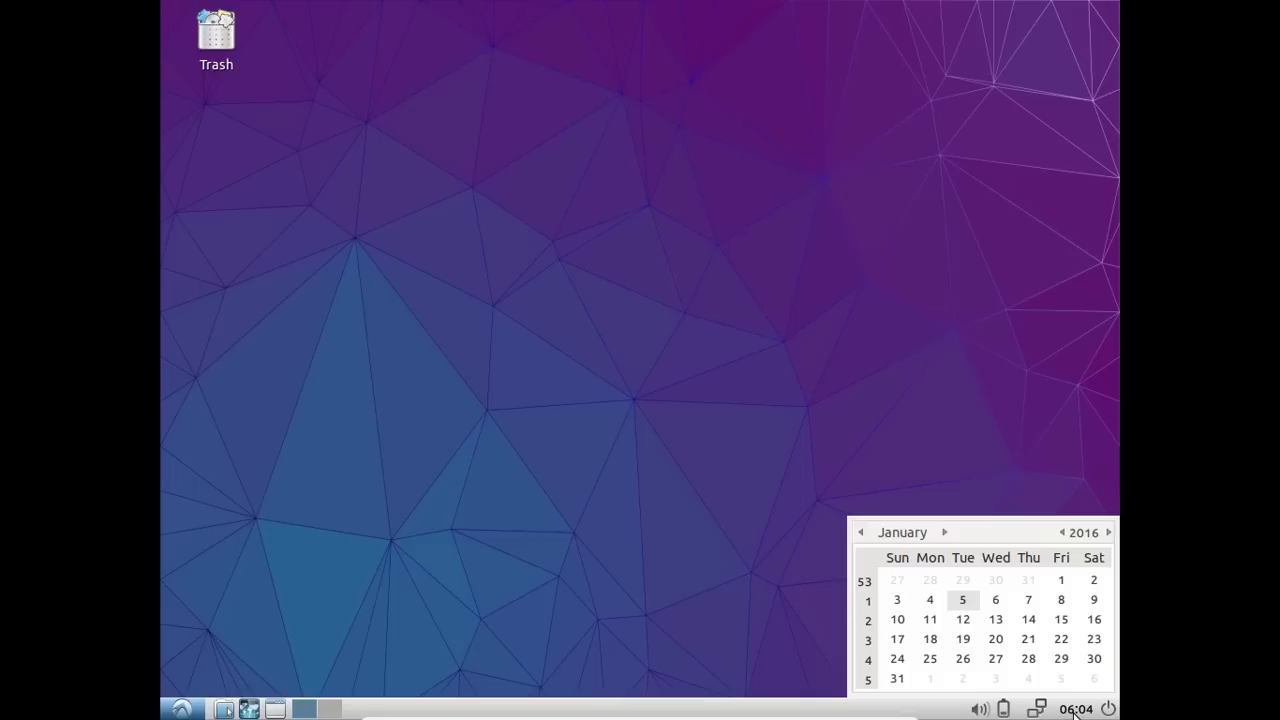
Check the calendar, the network connection options and the volume control of the desktop, closing each again.
left_click(1073, 711)
left_click(1021, 711)
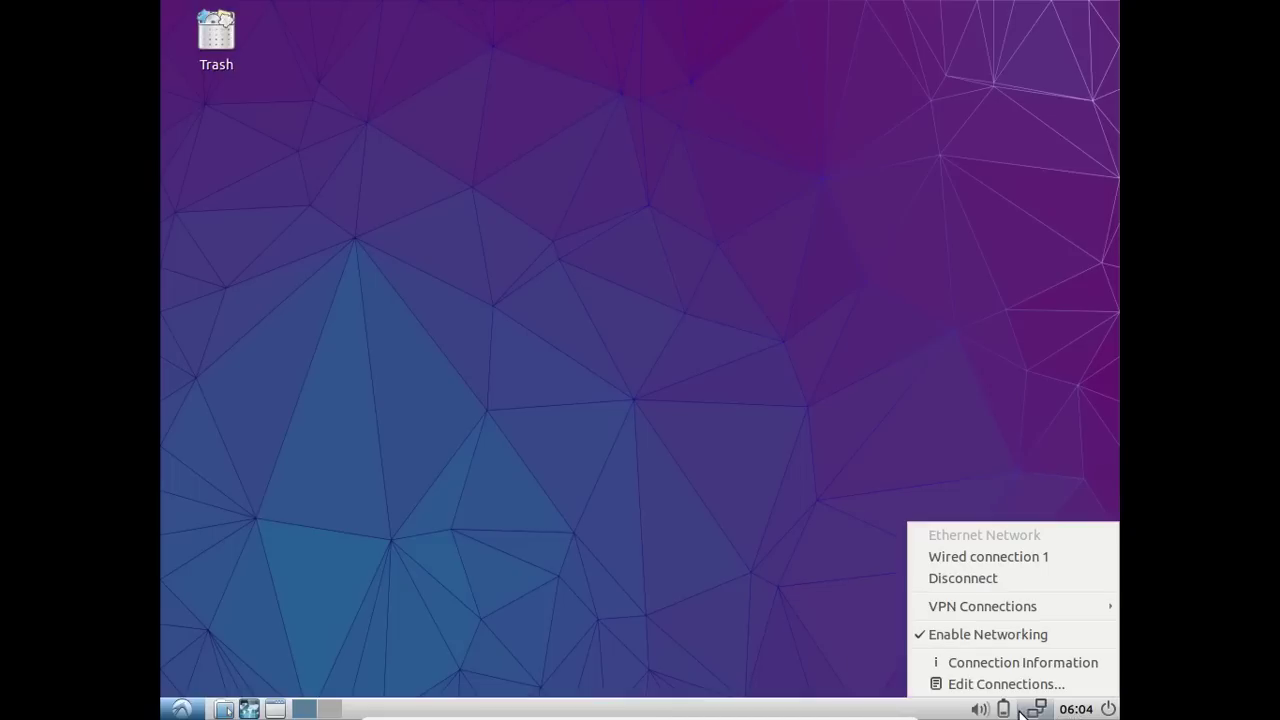
left_click(737, 610)
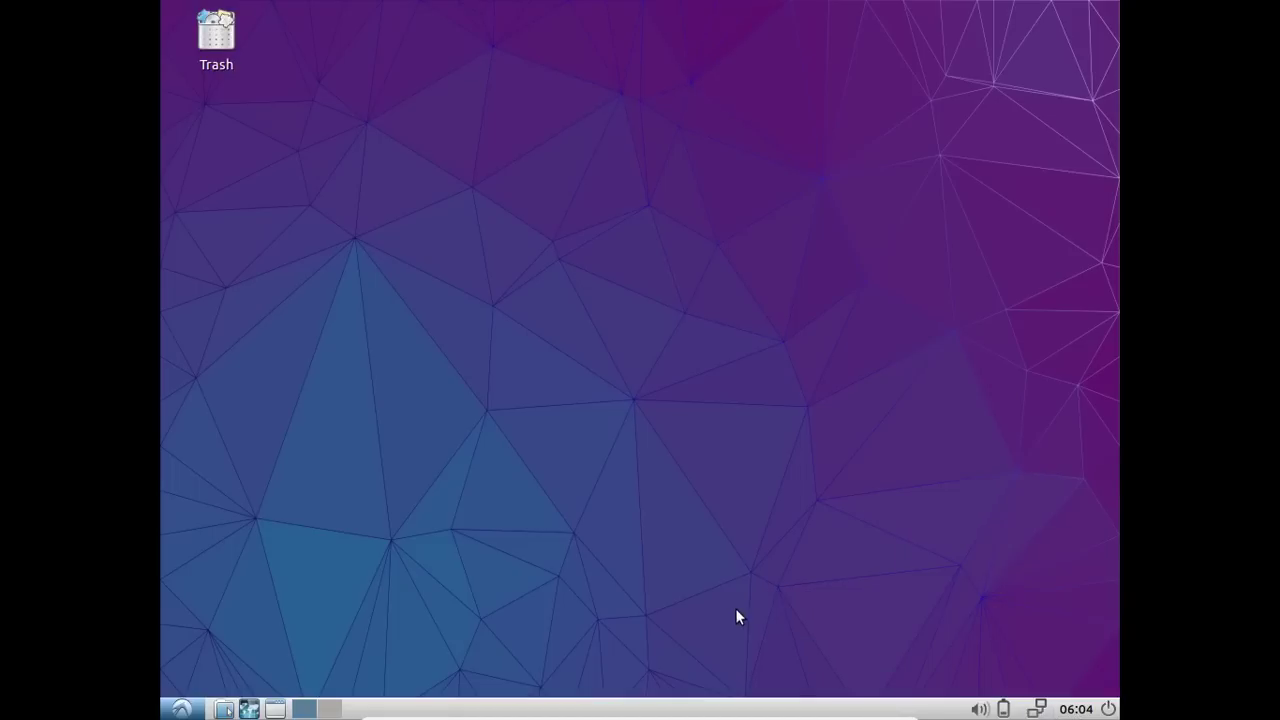
left_click(984, 705)
left_click(417, 513)
Browse the installed application categories, including Graphics, Sound & Video, System Tools and Preferences, and leave without launching anything.
left_click(182, 709)
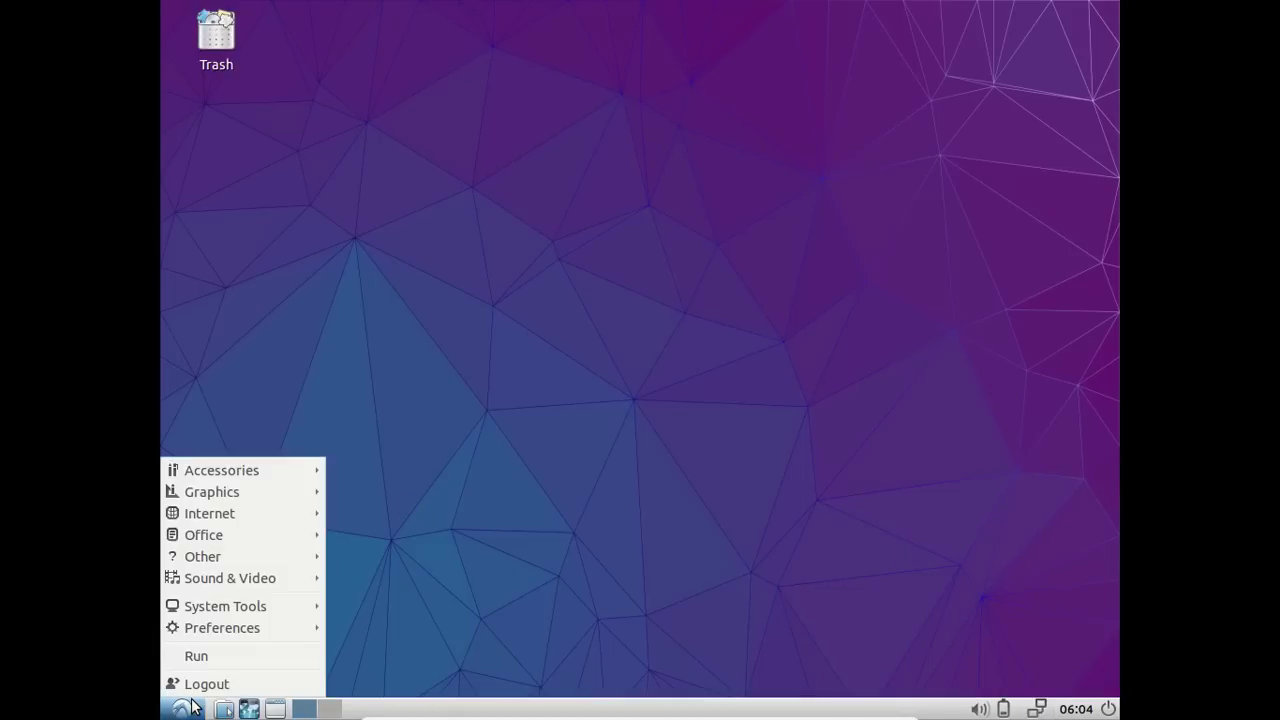
mouse_move(217, 630)
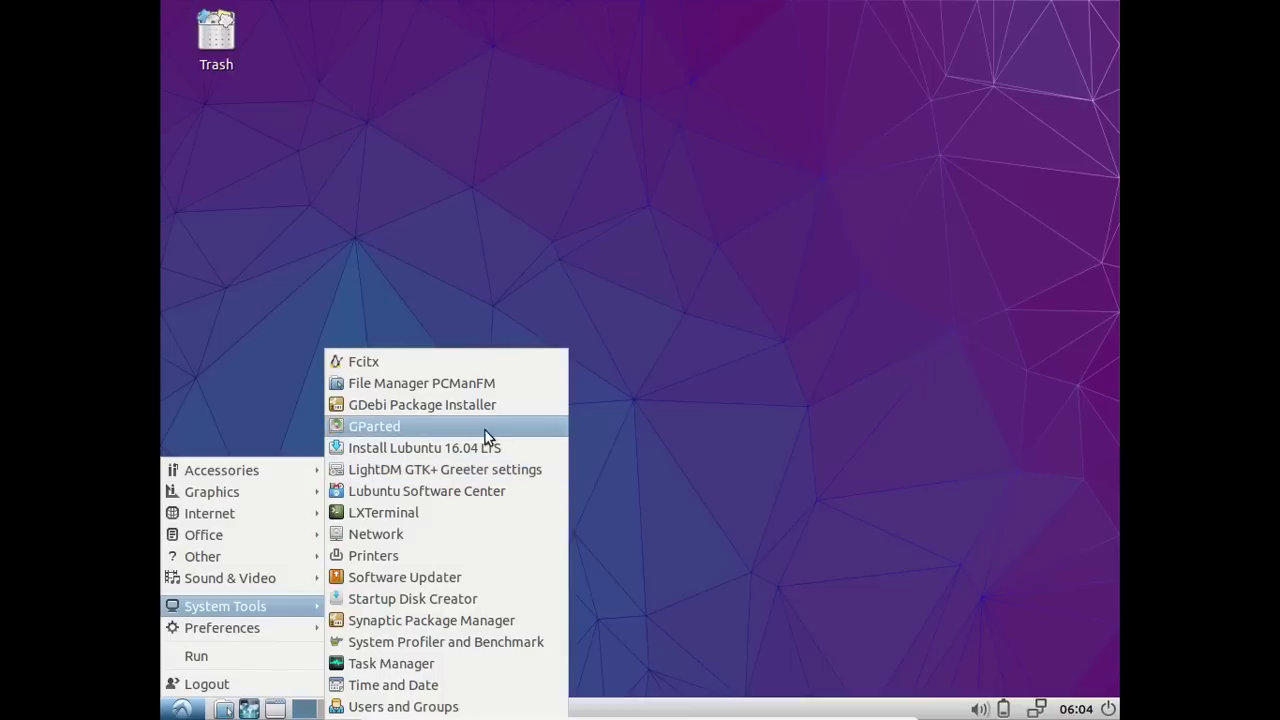
mouse_move(305, 481)
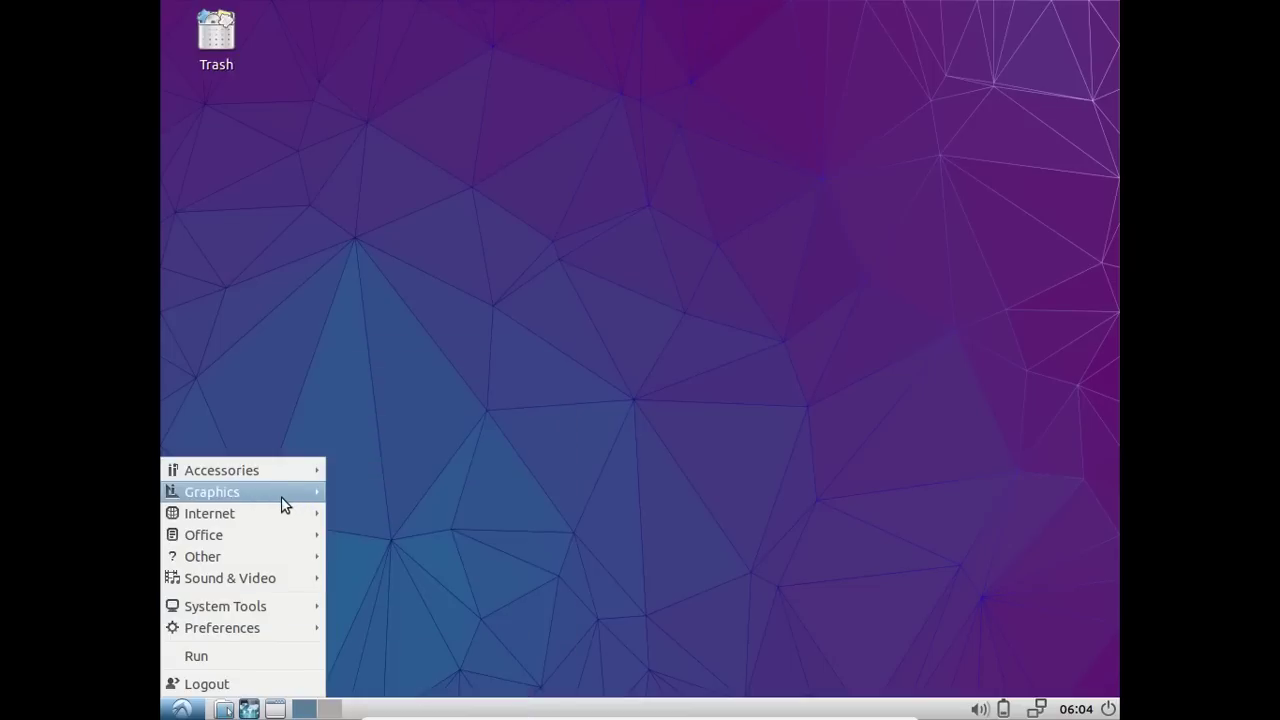
mouse_move(303, 562)
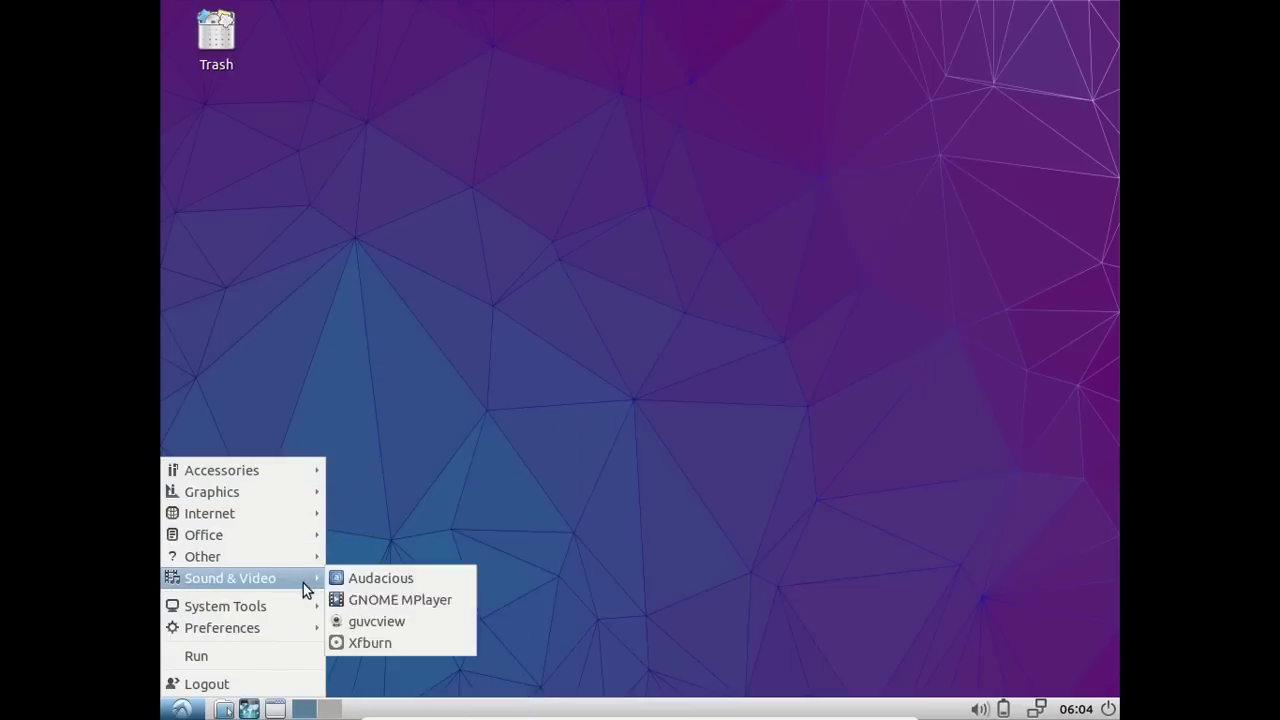
mouse_move(299, 610)
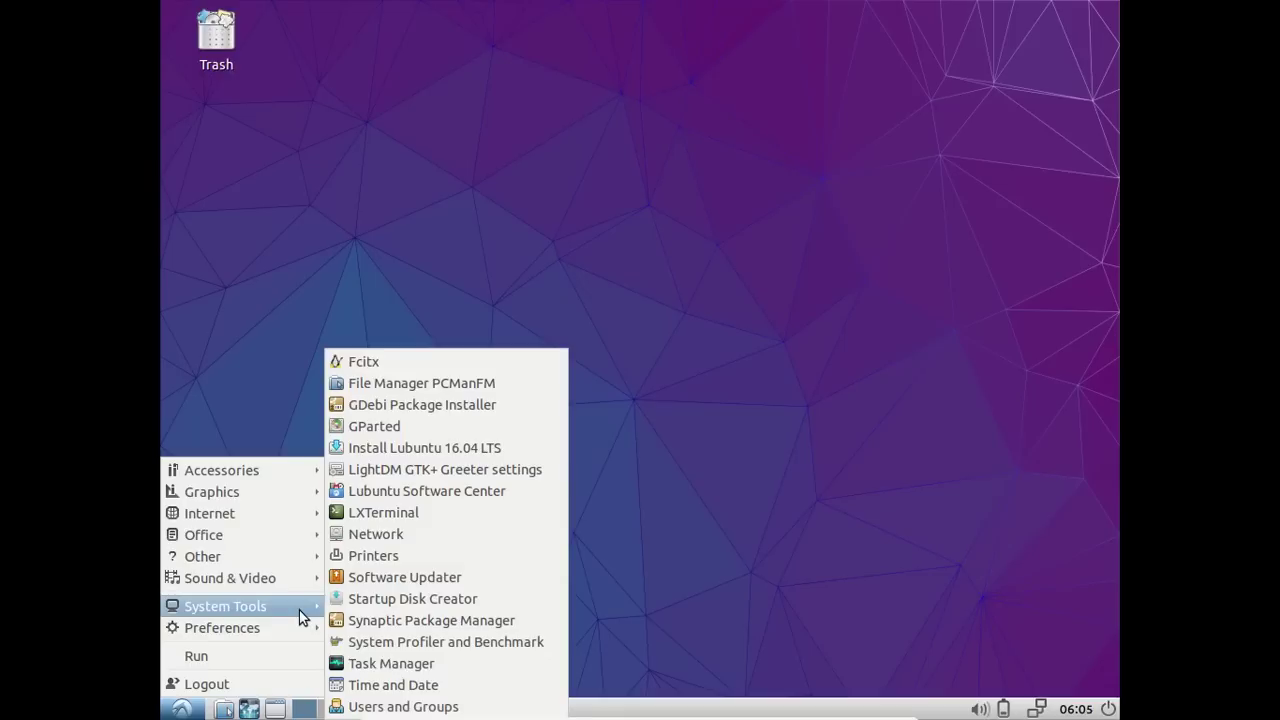
mouse_move(302, 637)
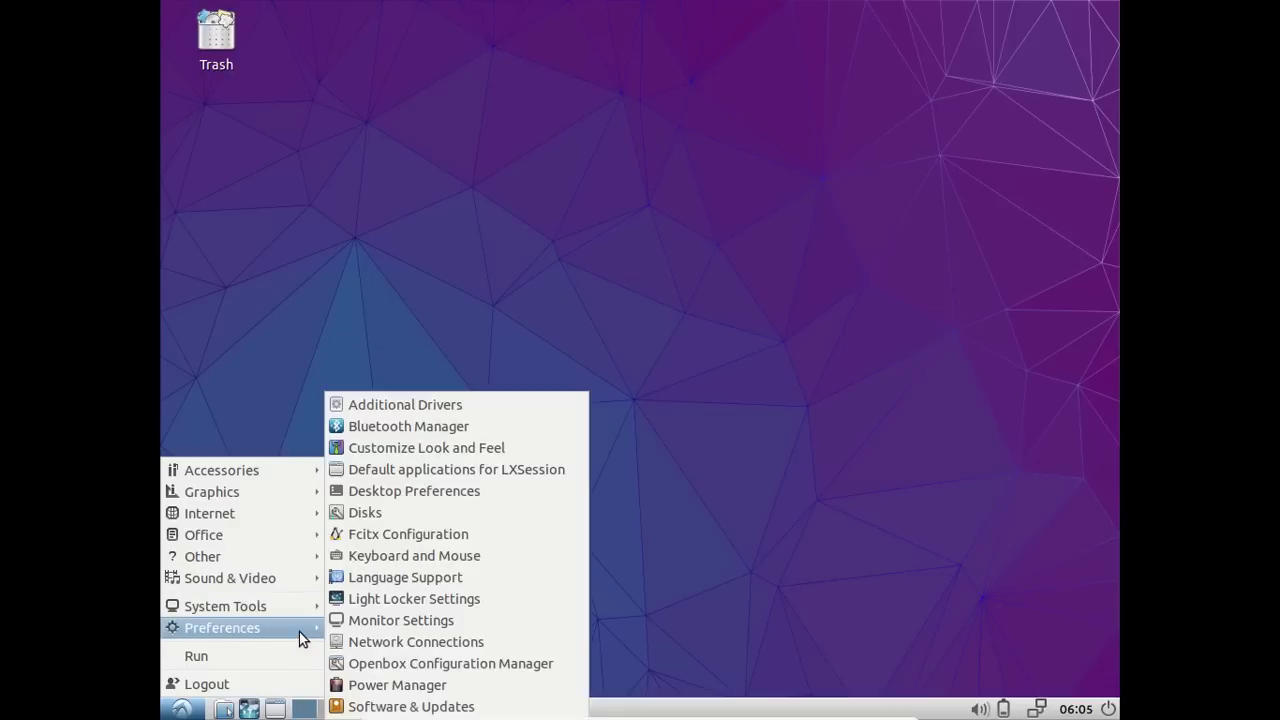
left_click(476, 272)
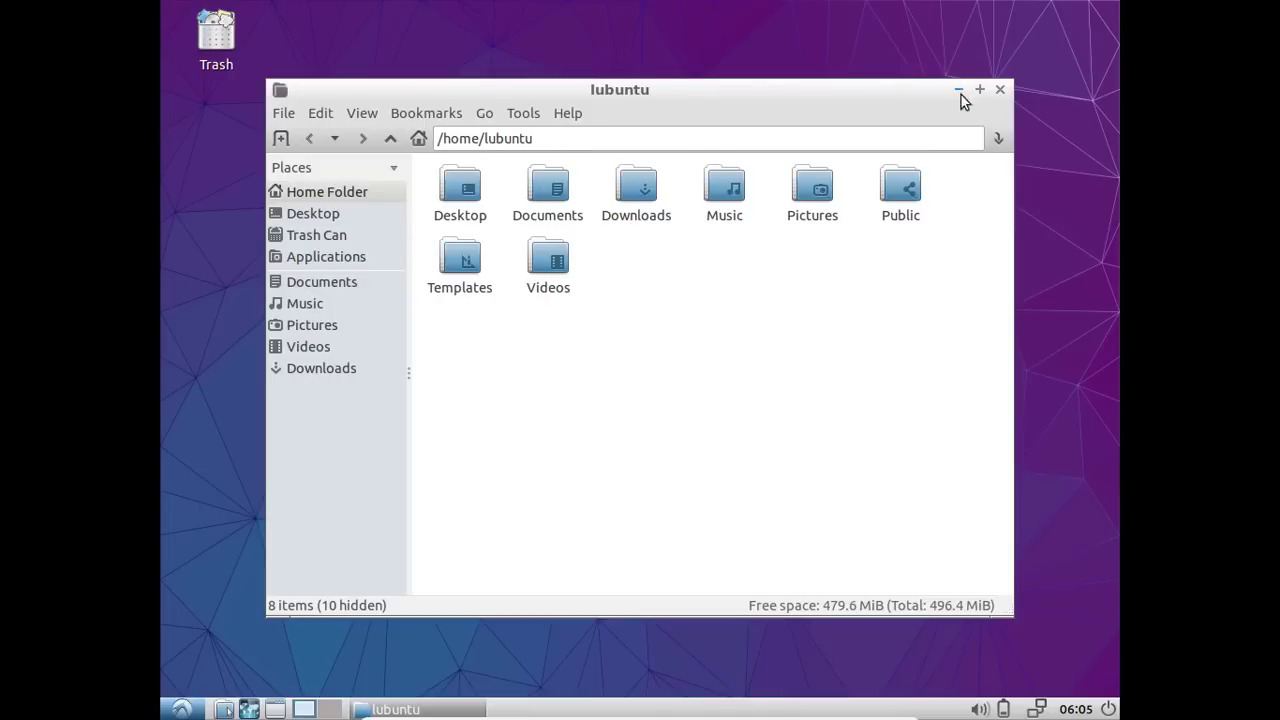
Look through the Applications, Documents, Music and Home Folder locations in the file manager, and close its window.
mouse_move(894, 88)
left_mouse_down()
mouse_move(903, 49)
mouse_move(908, 86)
left_mouse_up()
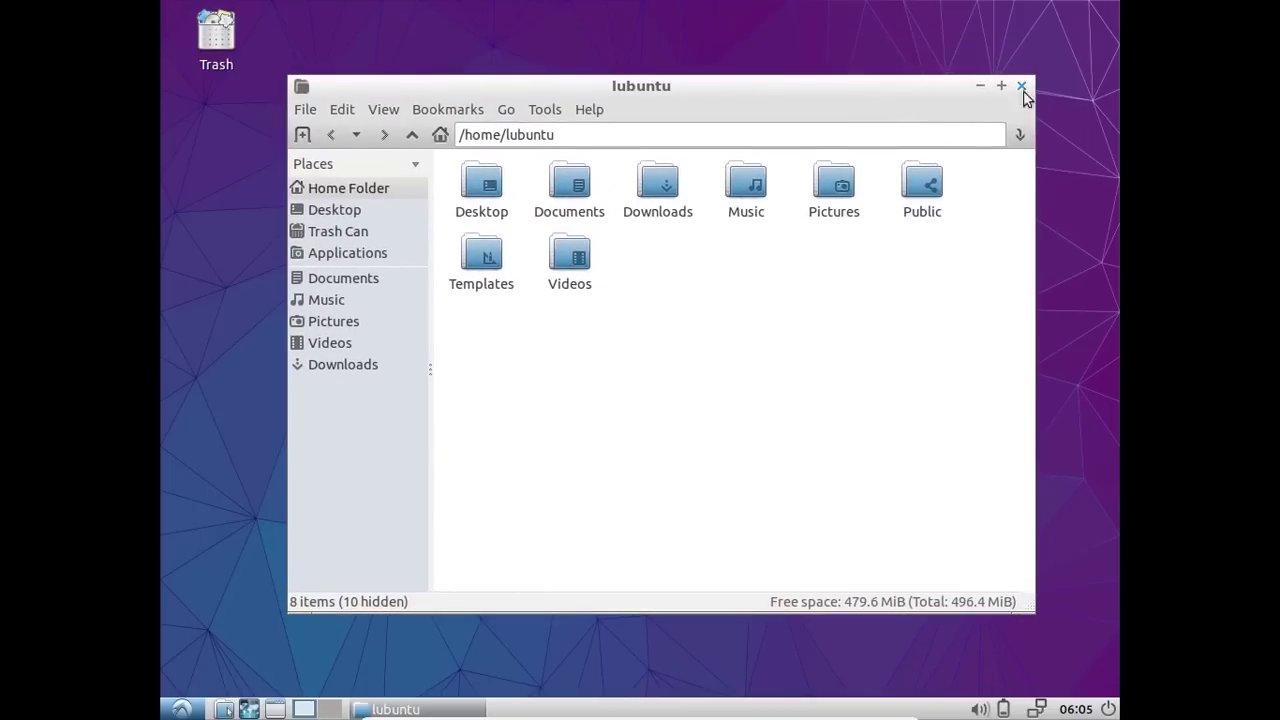
left_click(362, 252)
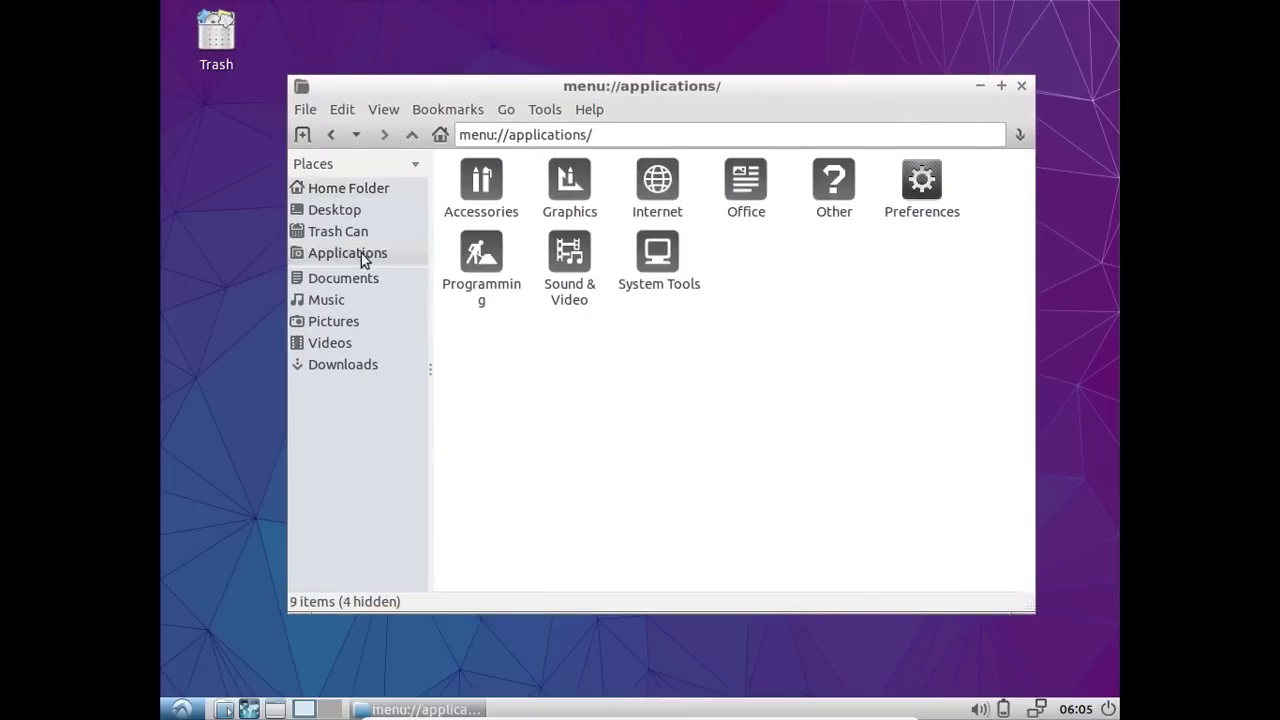
left_click(370, 280)
left_click(372, 301)
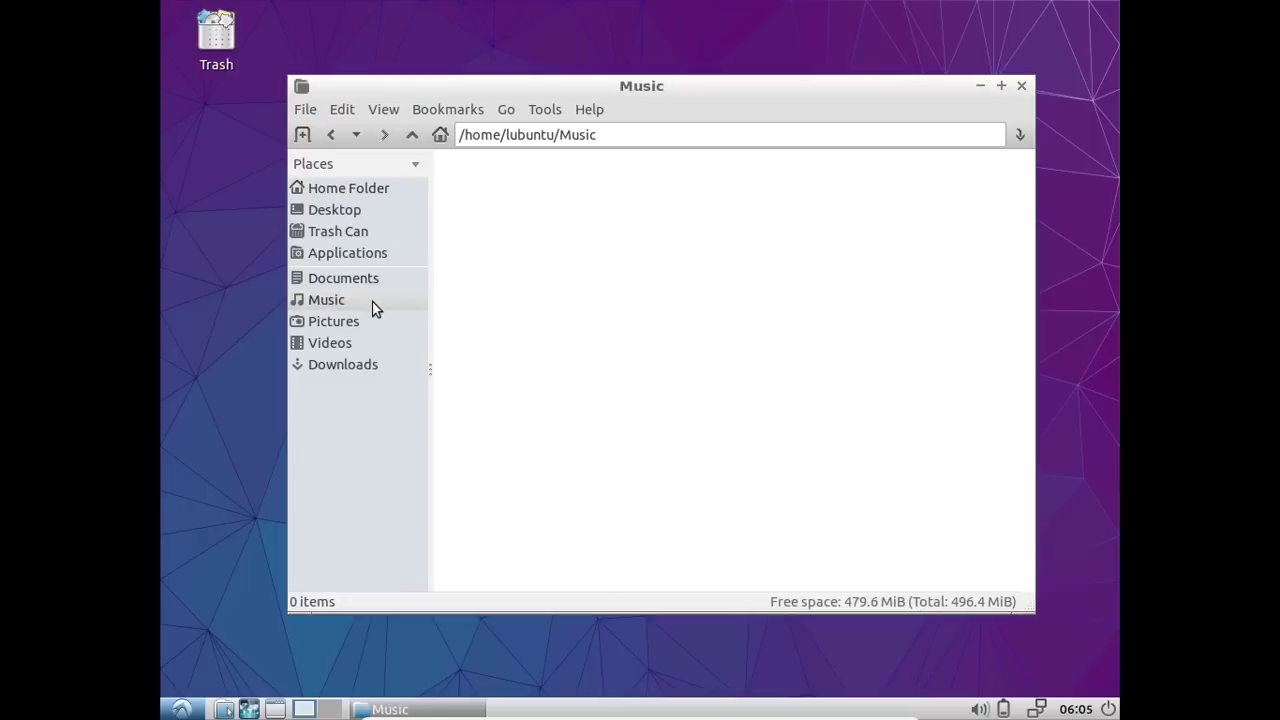
left_click(362, 190)
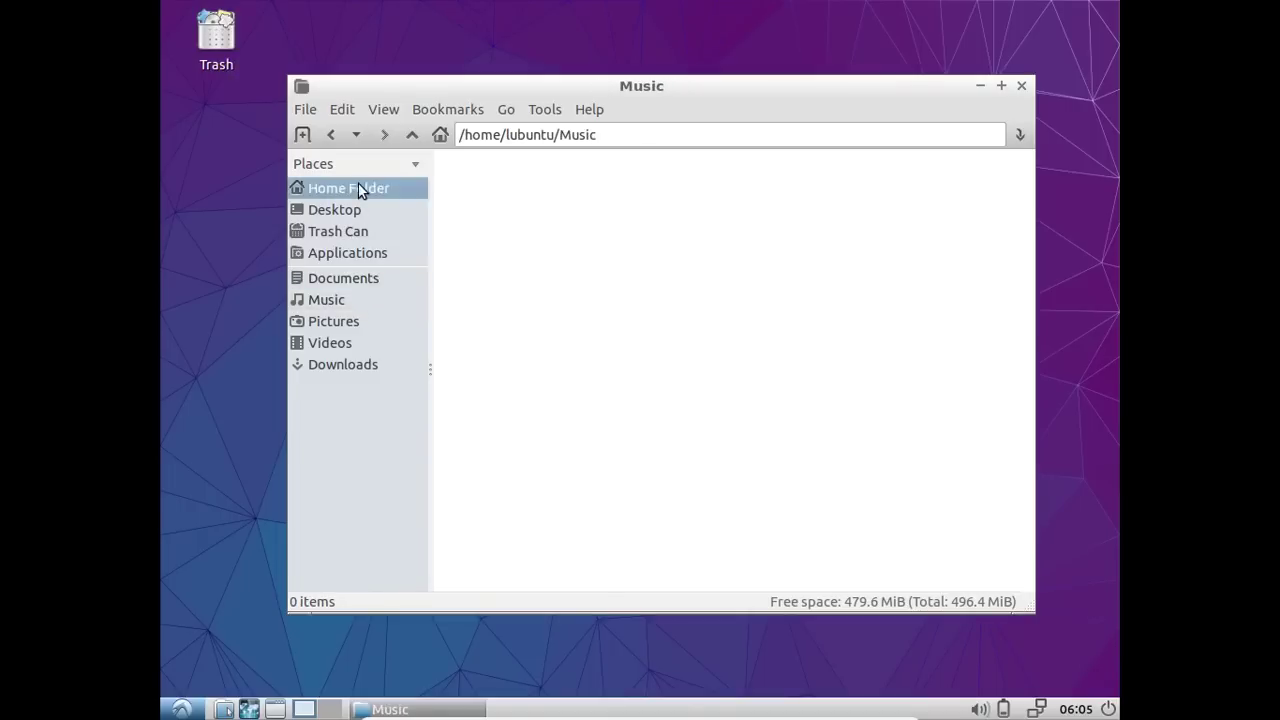
left_click(1002, 86)
left_click(1085, 11)
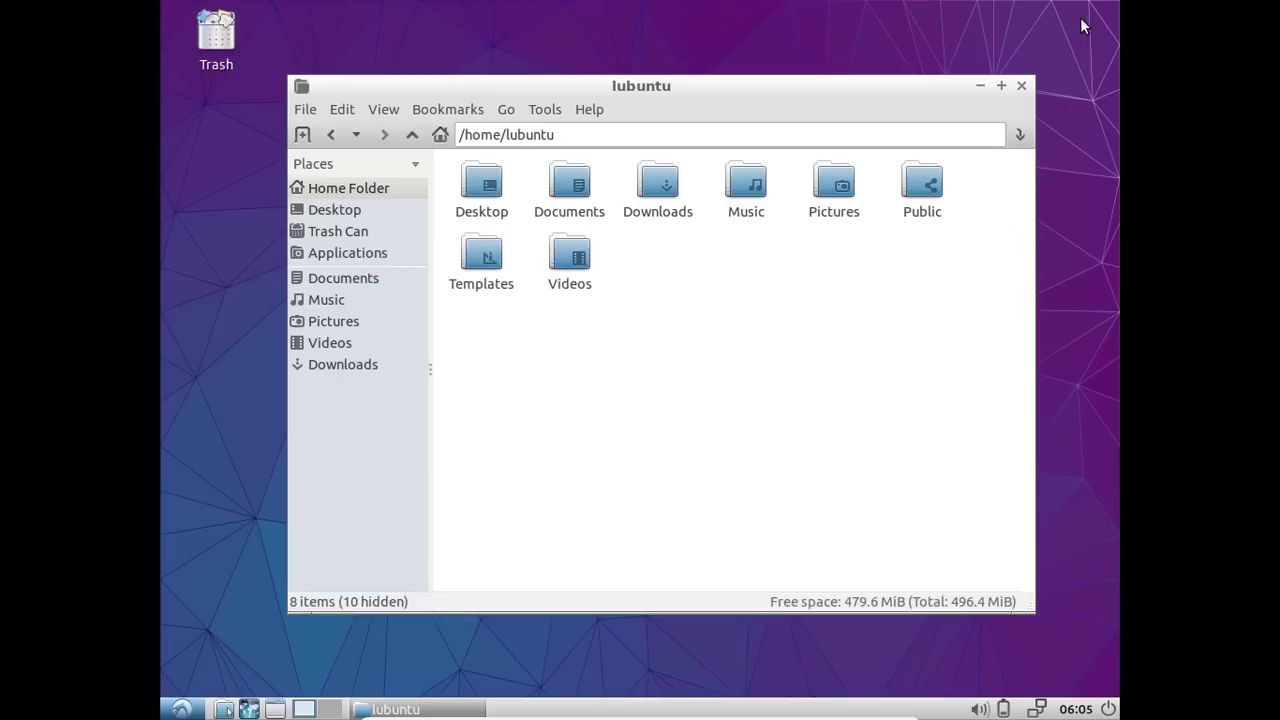
left_click(1028, 86)
Set the desktop wallpaper to 1604-lubuntu-default-wallpaper.png in the Desktop Preferences.
right_click(797, 116)
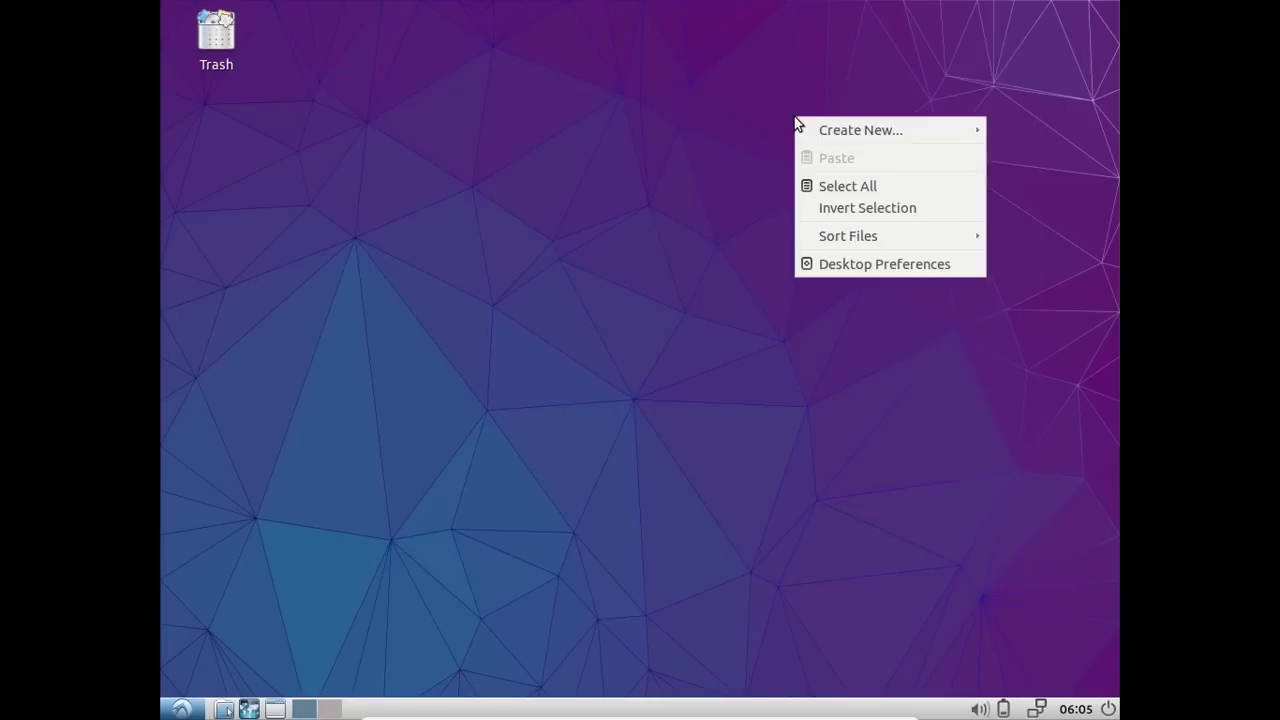
left_click(833, 259)
left_click(599, 318)
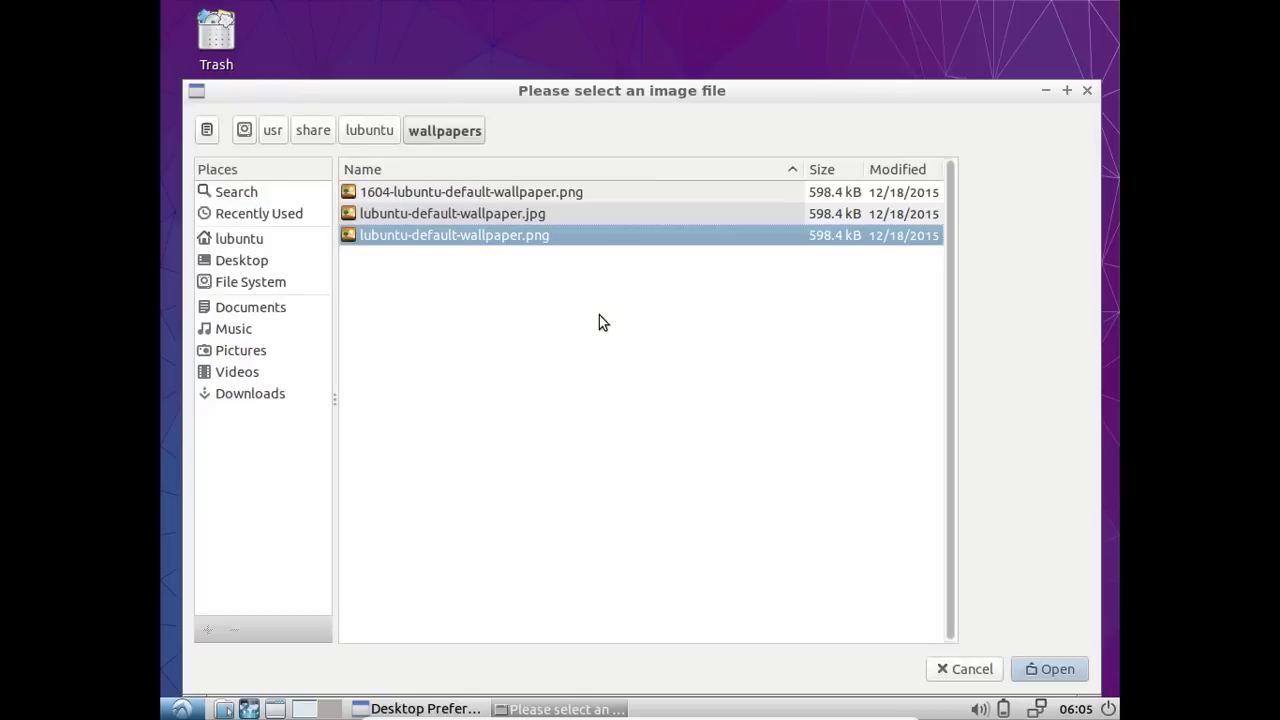
key("Up")
key("Up")
key("Down")
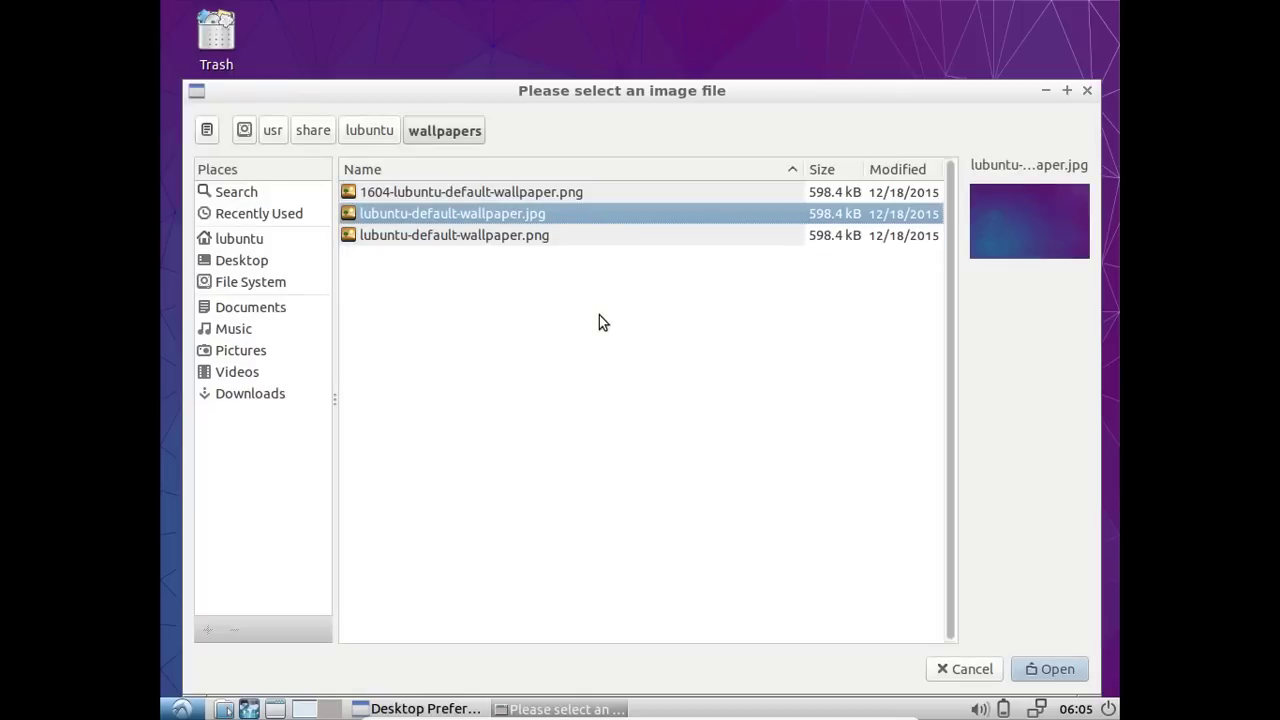
key("Down")
key("Up")
key("Up")
key("Return")
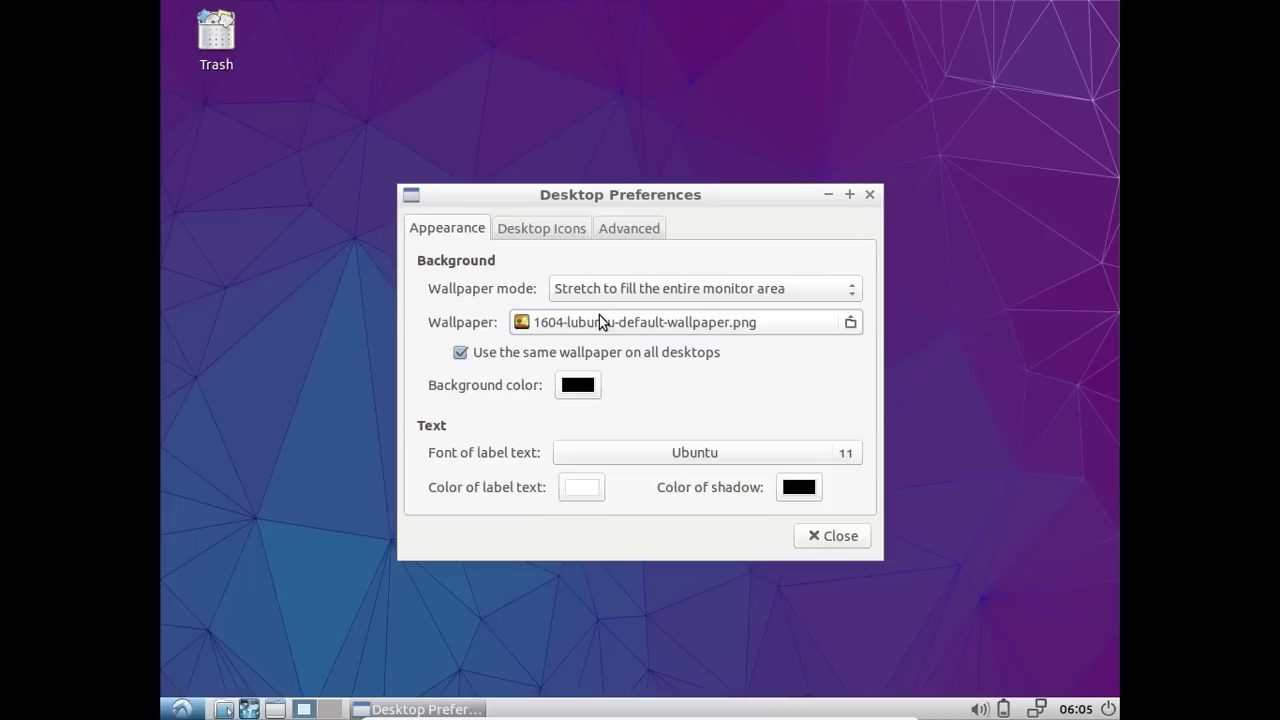
Review the Desktop Icons and Advanced settings of the Desktop Preferences, and close the dialog.
left_click(545, 232)
left_click(614, 231)
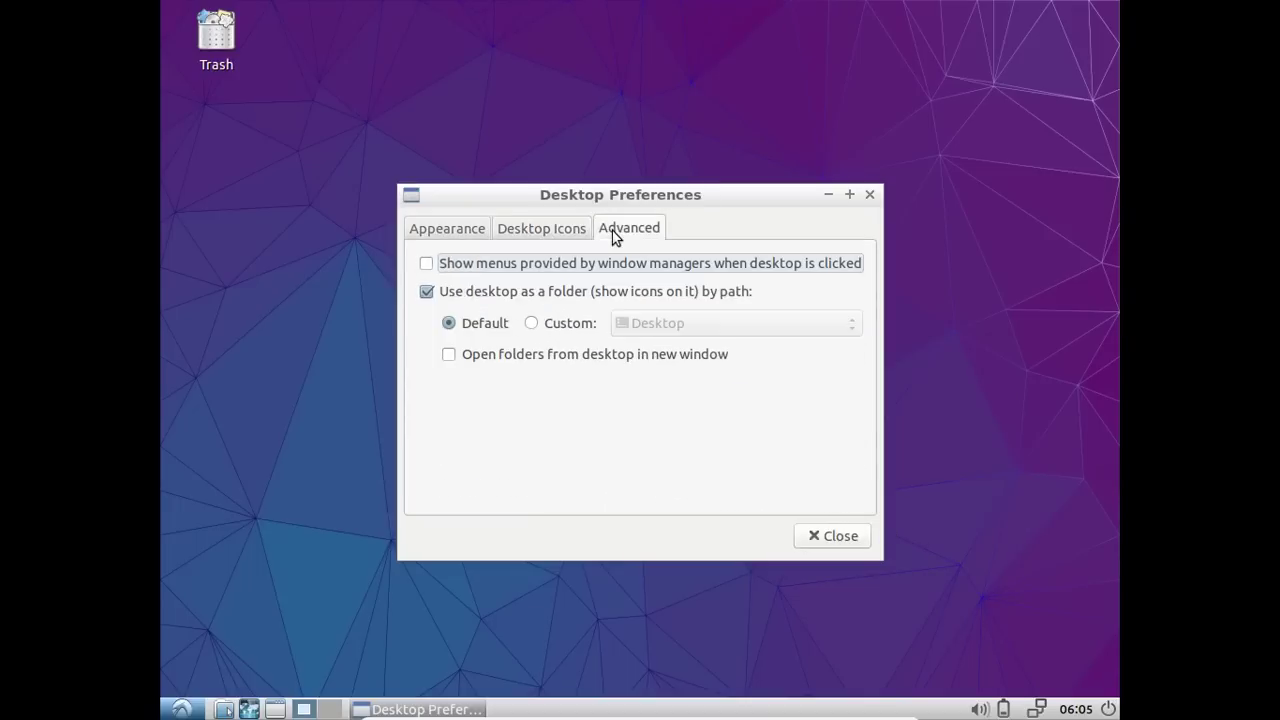
left_click(840, 538)
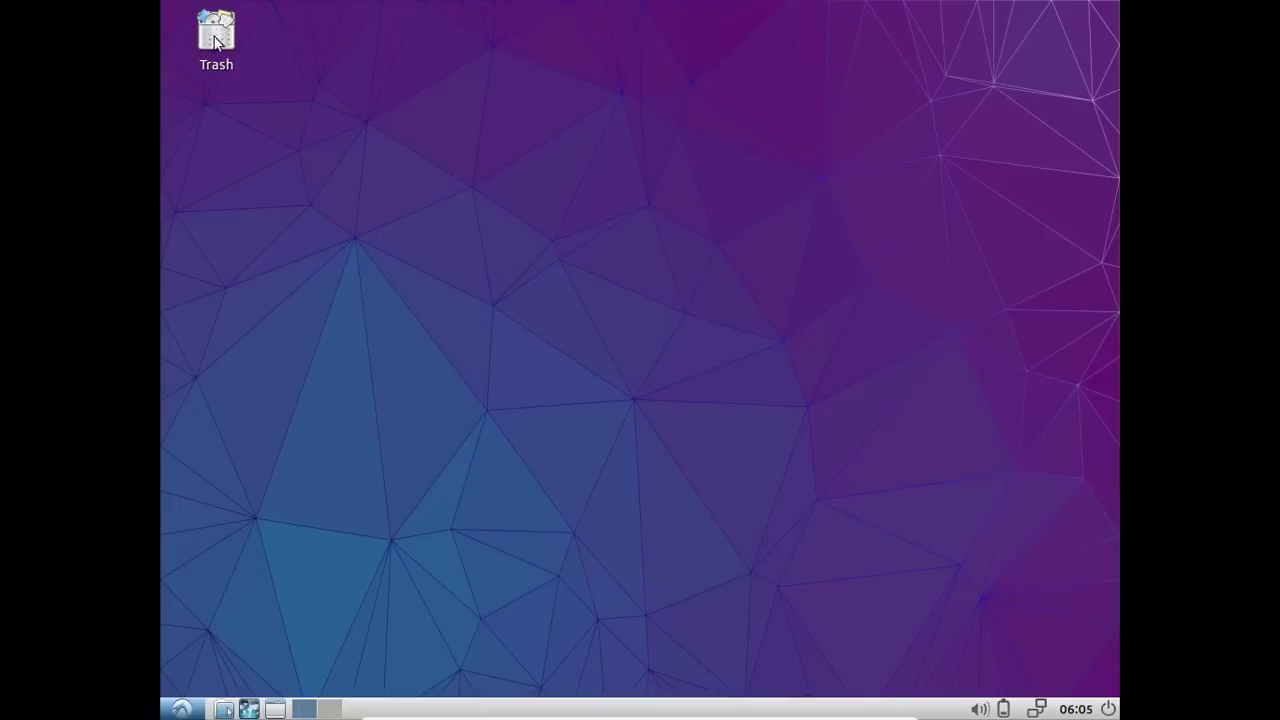
Look through the available window themes in the Openbox Configuration Manager, and close it.
left_click(181, 709)
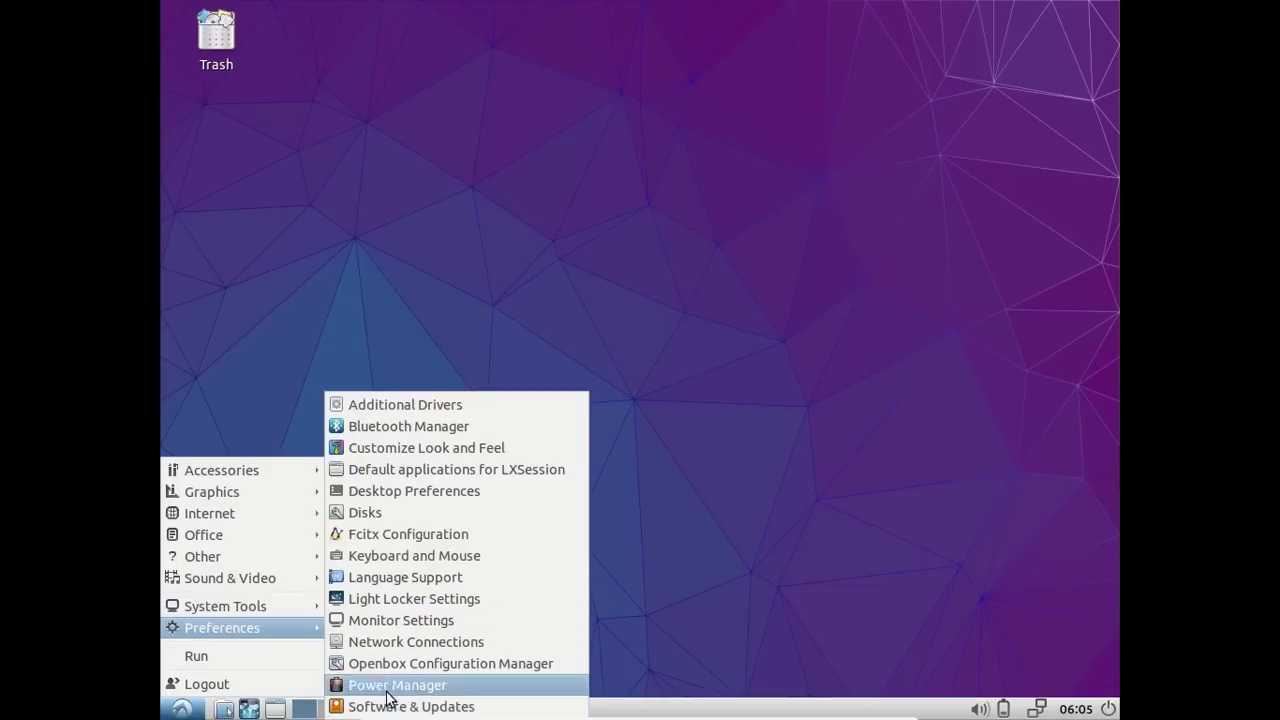
left_click(383, 663)
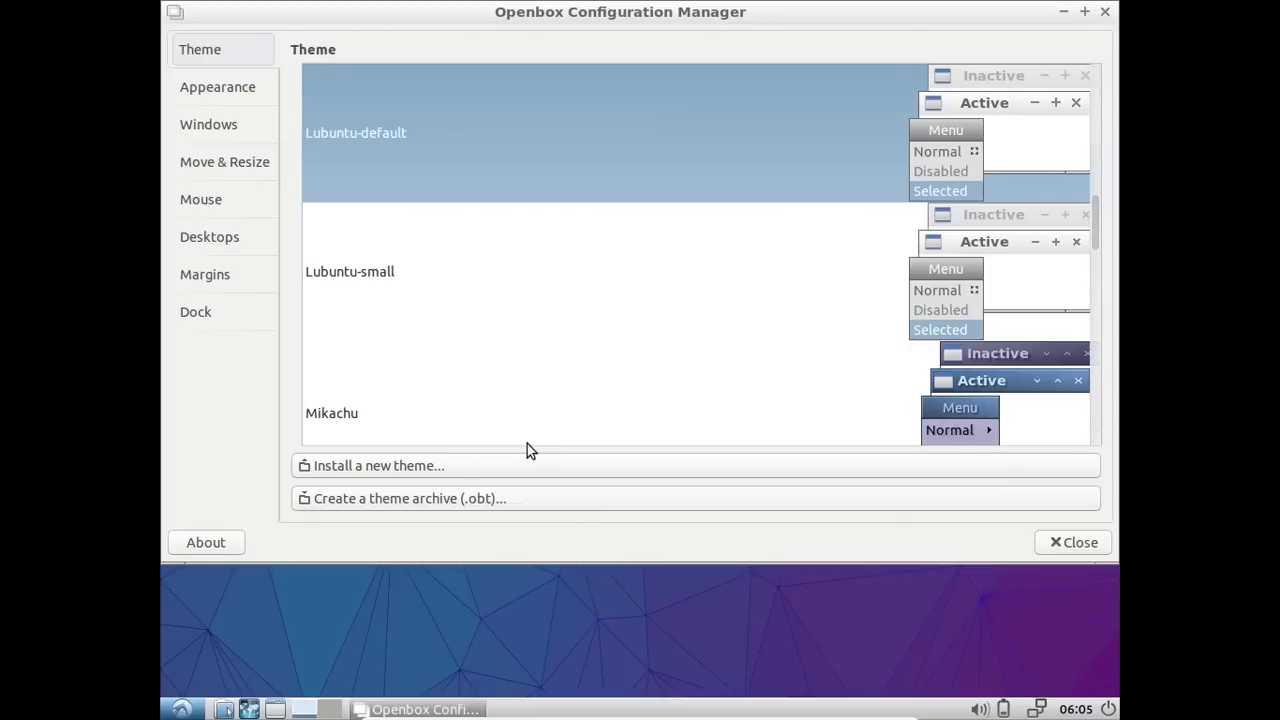
scroll(624, 178, "down", 15)
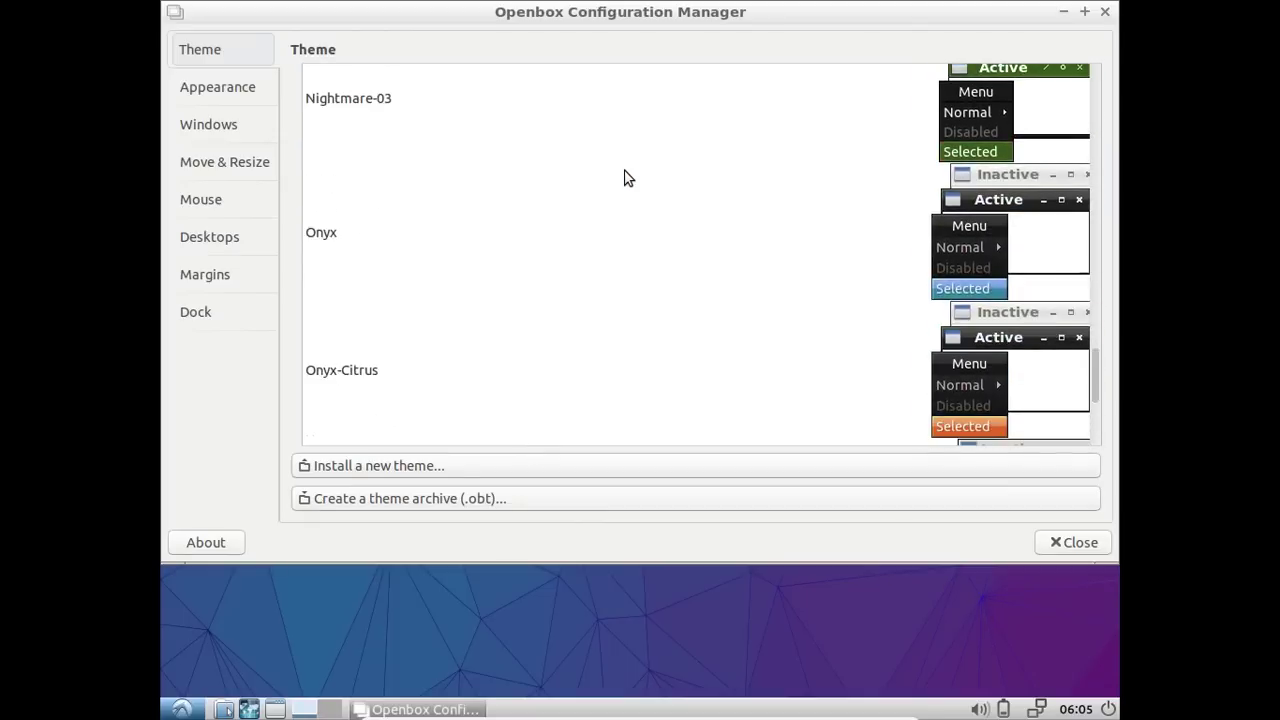
scroll(624, 178, "up", 20)
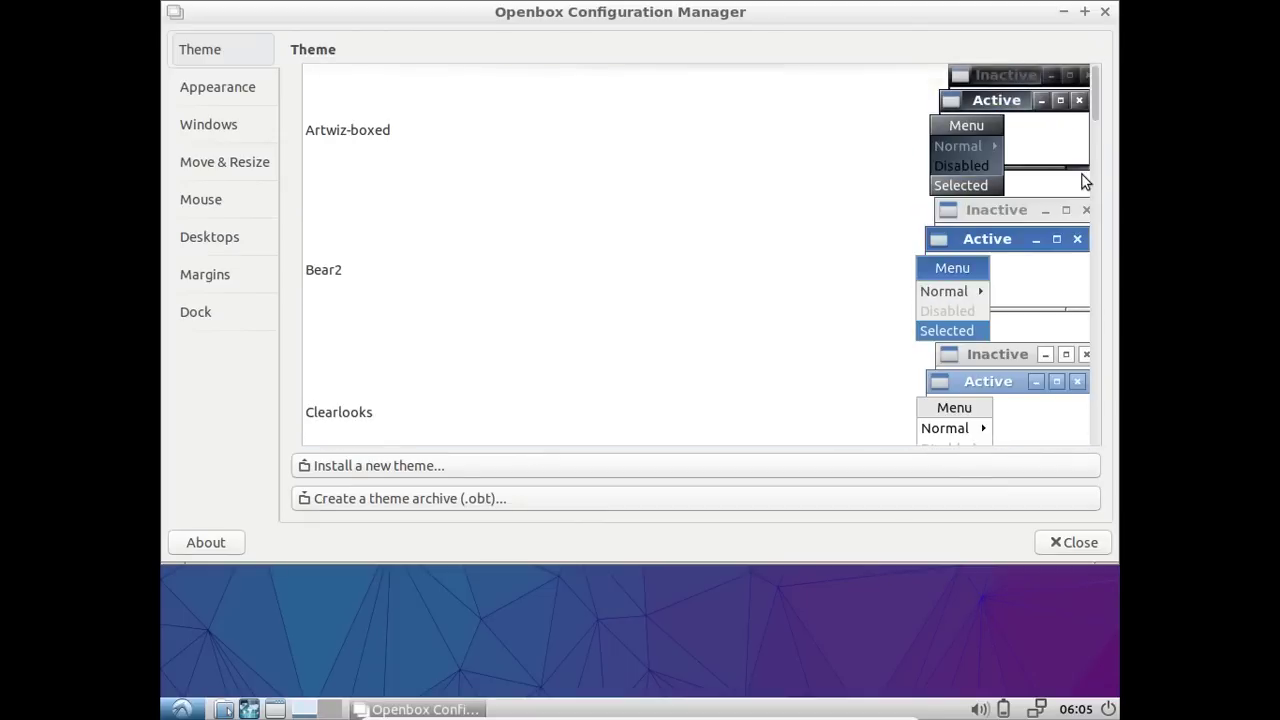
left_click(1090, 542)
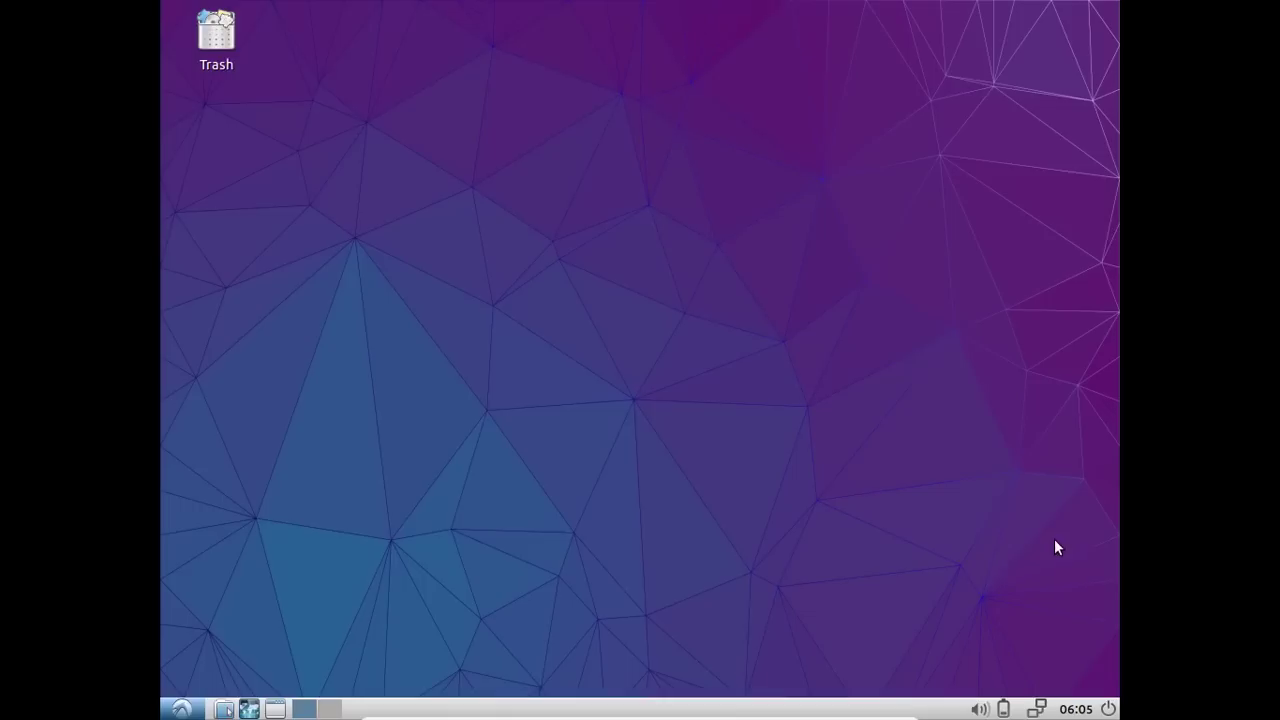
Start Fcitx and open its Input Method Configuration window, placing the window slightly lower on the desktop.
left_click(181, 709)
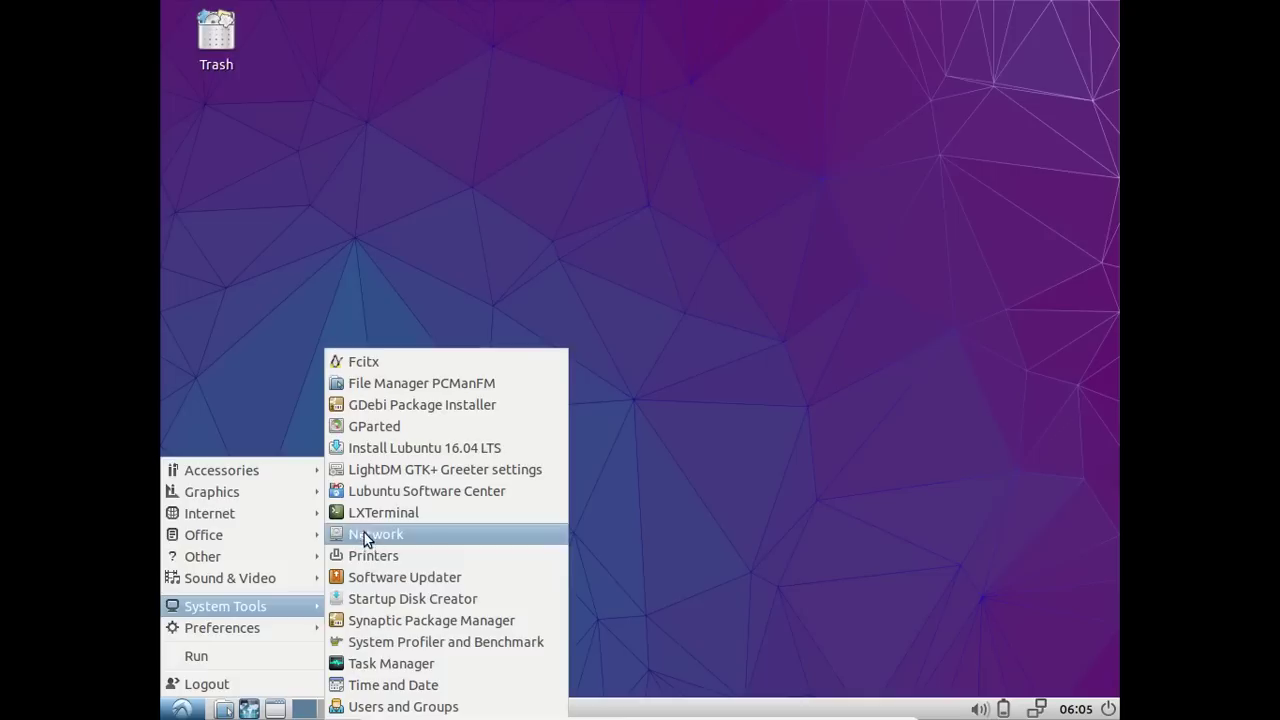
left_click(362, 368)
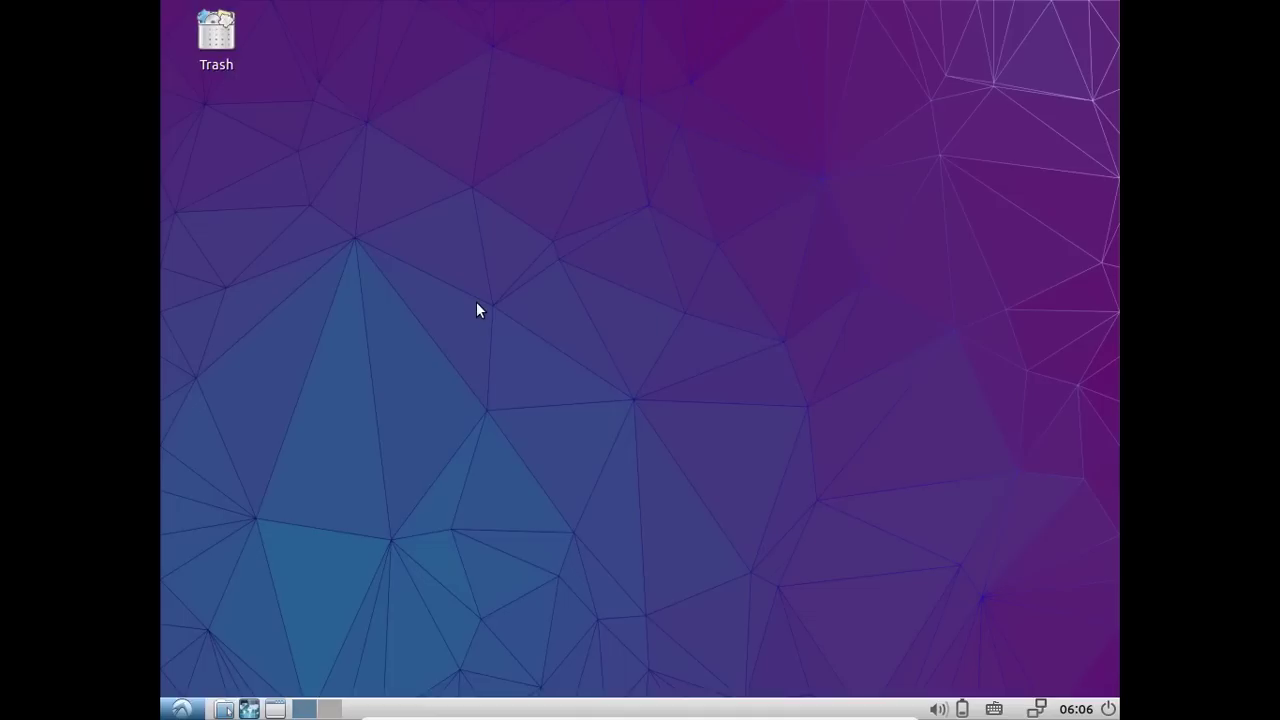
left_click(181, 709)
mouse_move(250, 604)
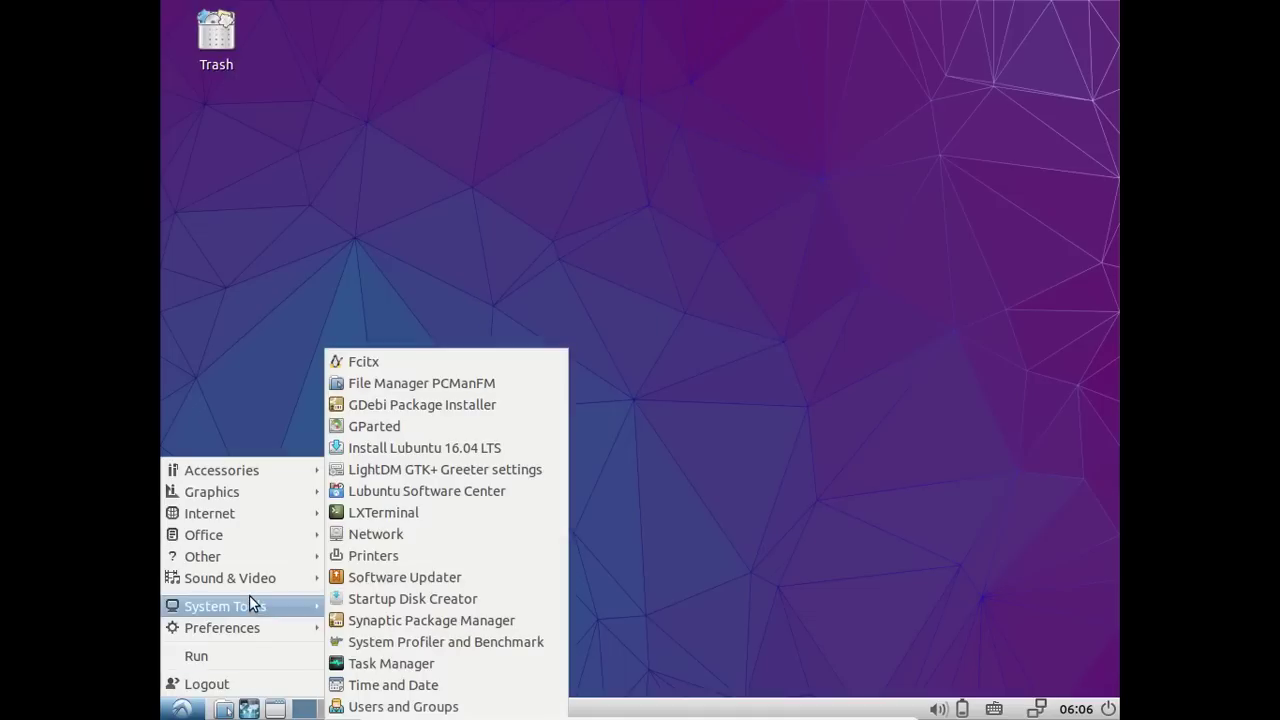
mouse_move(264, 625)
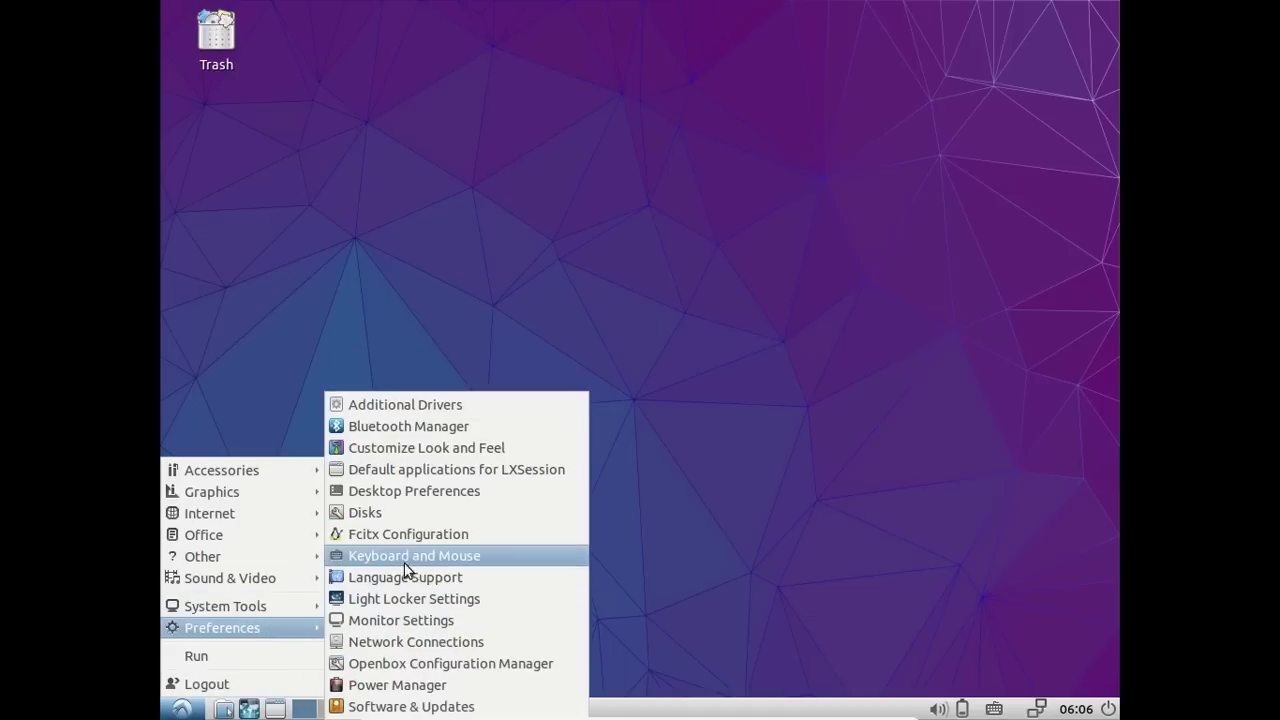
left_click(401, 534)
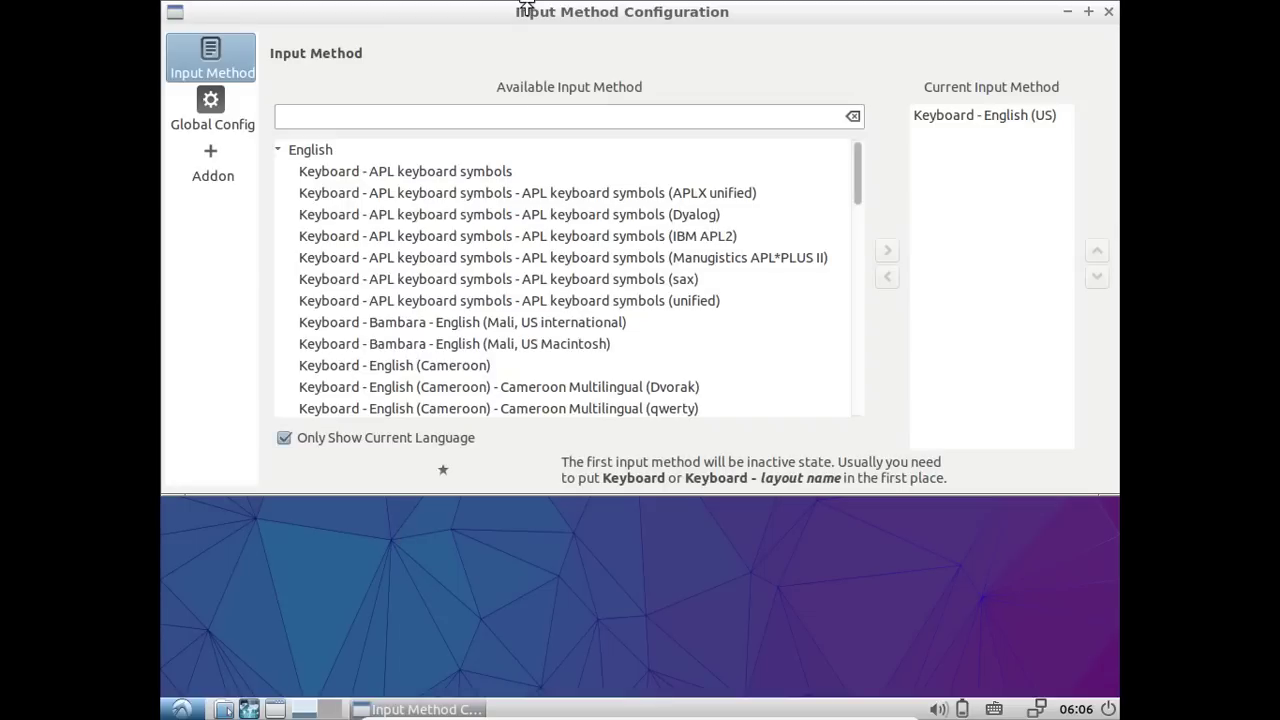
mouse_move(525, 14)
left_mouse_down()
mouse_move(543, 44)
mouse_move(521, 36)
left_mouse_up()
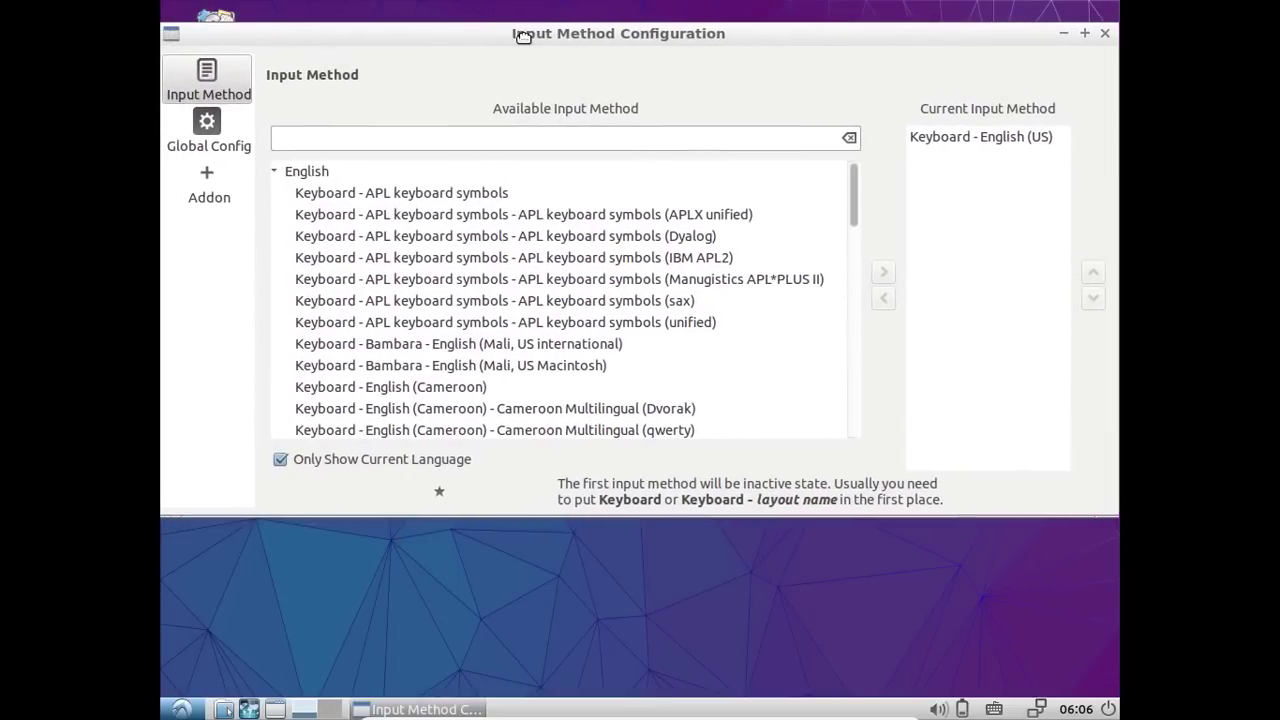
Examine the hotkey settings in the Global Config of the input method configuration.
left_click(217, 129)
scroll(518, 197, "down", 4)
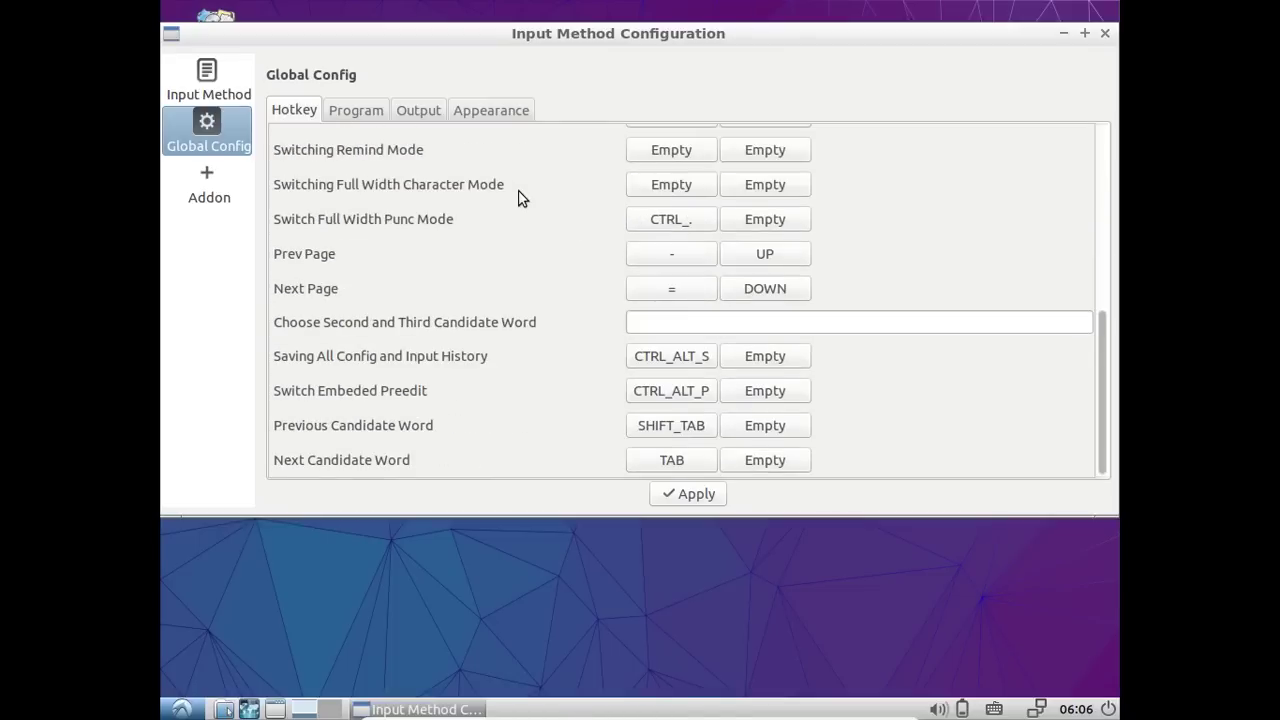
scroll(518, 197, "up", 5)
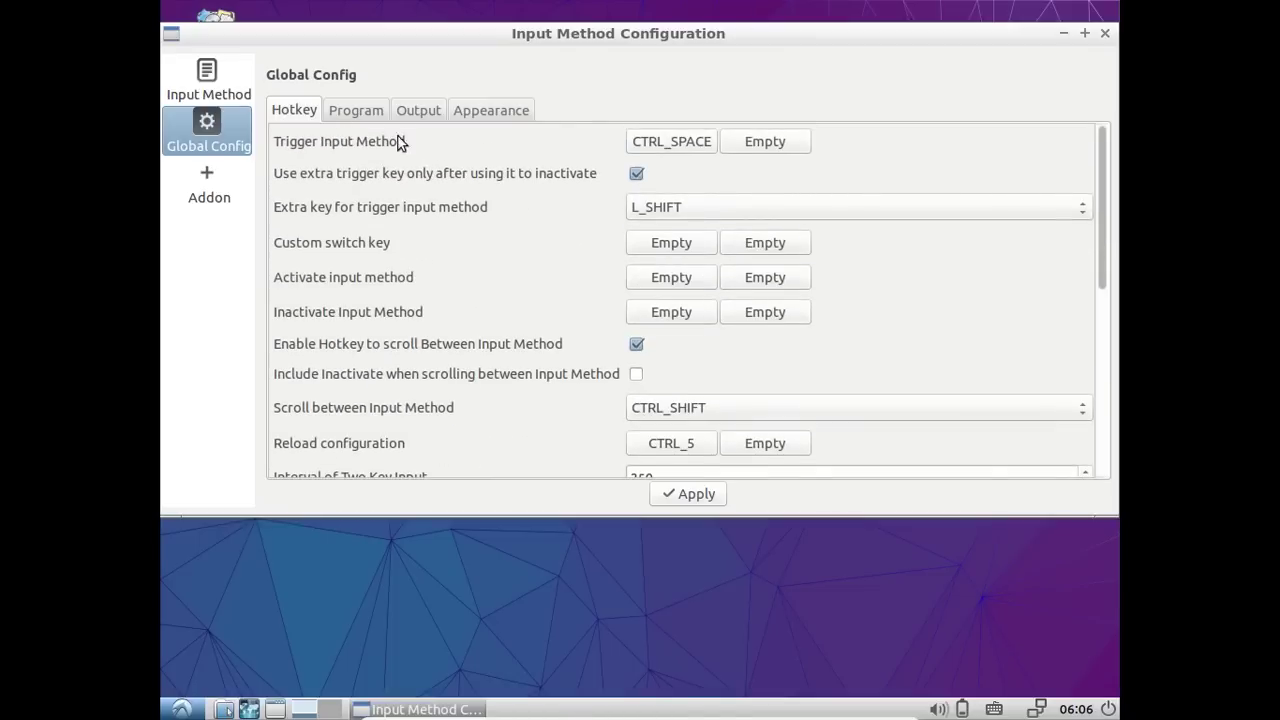
scroll(560, 227, "down", 3)
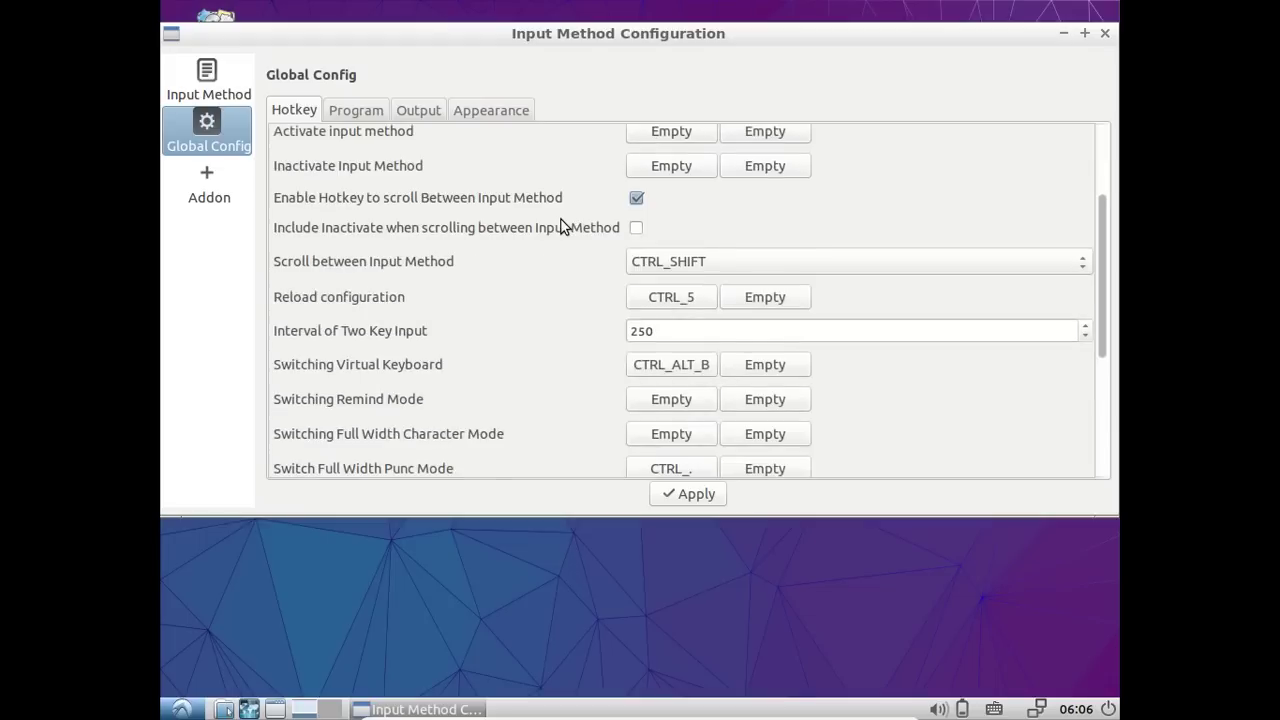
scroll(560, 227, "down", 5)
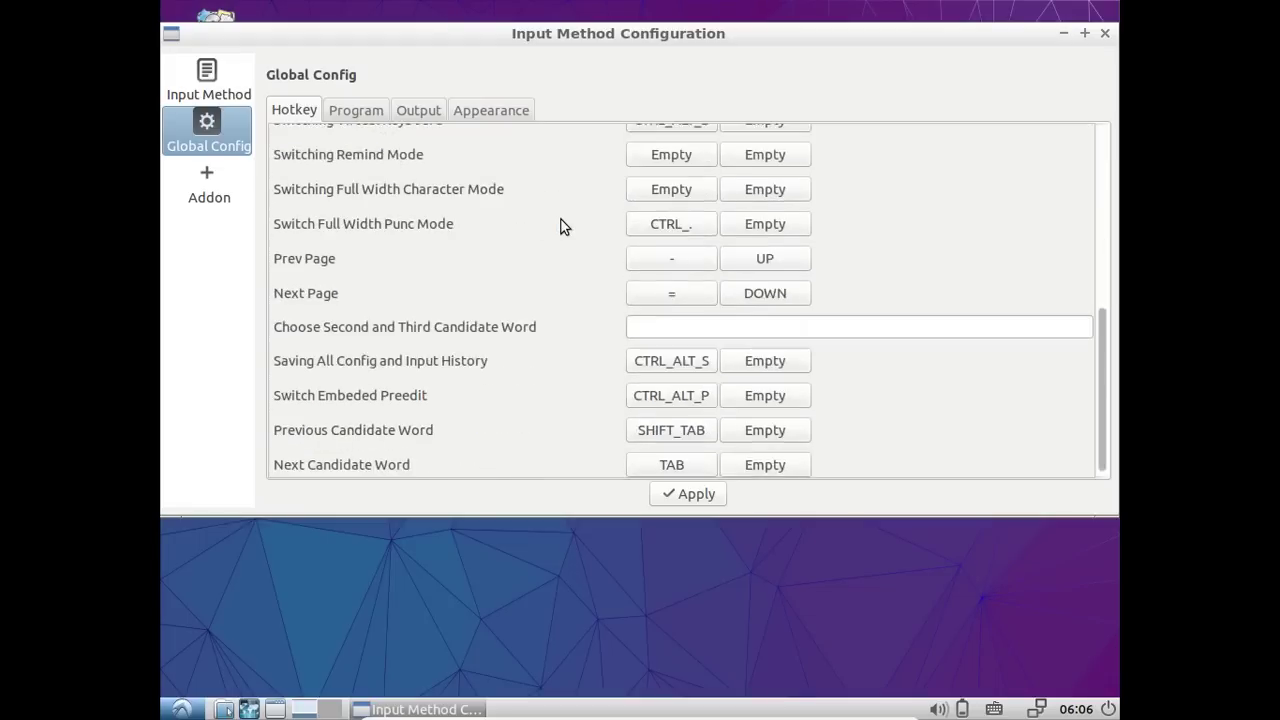
Review the Program, Output and Appearance settings in the Global Config of the input method configuration.
scroll(560, 227, "up", 8)
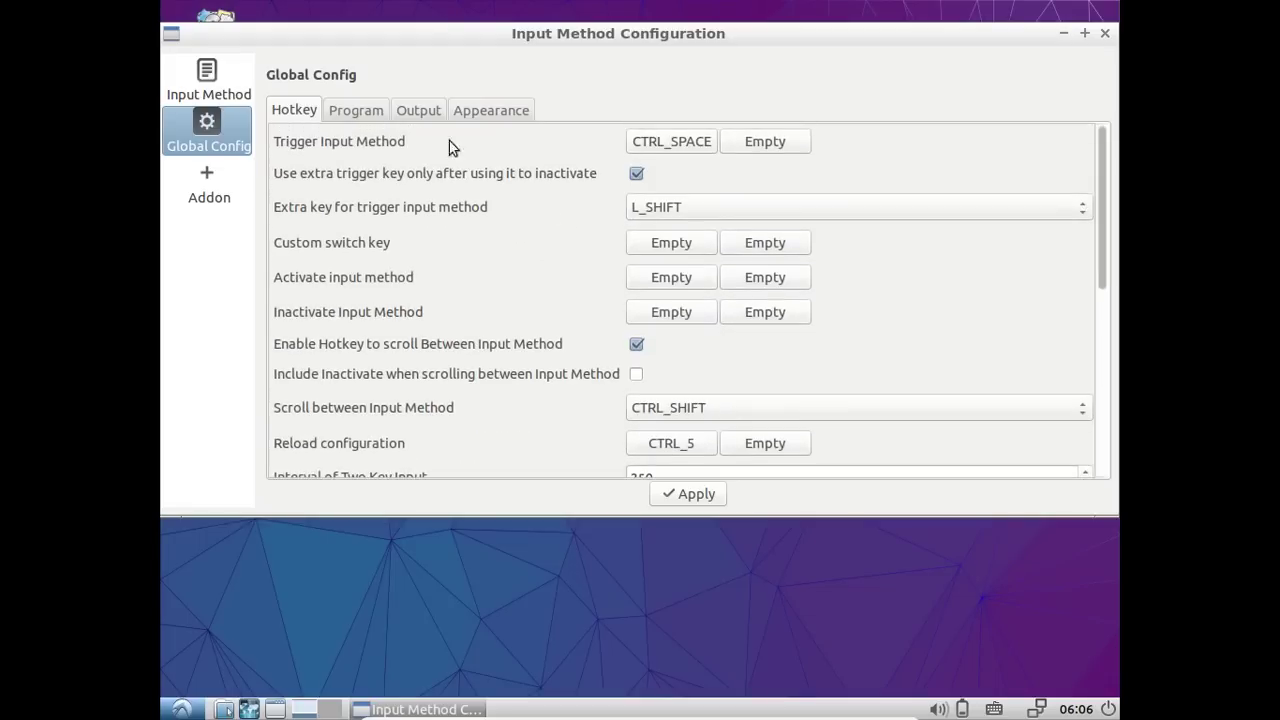
left_click(352, 110)
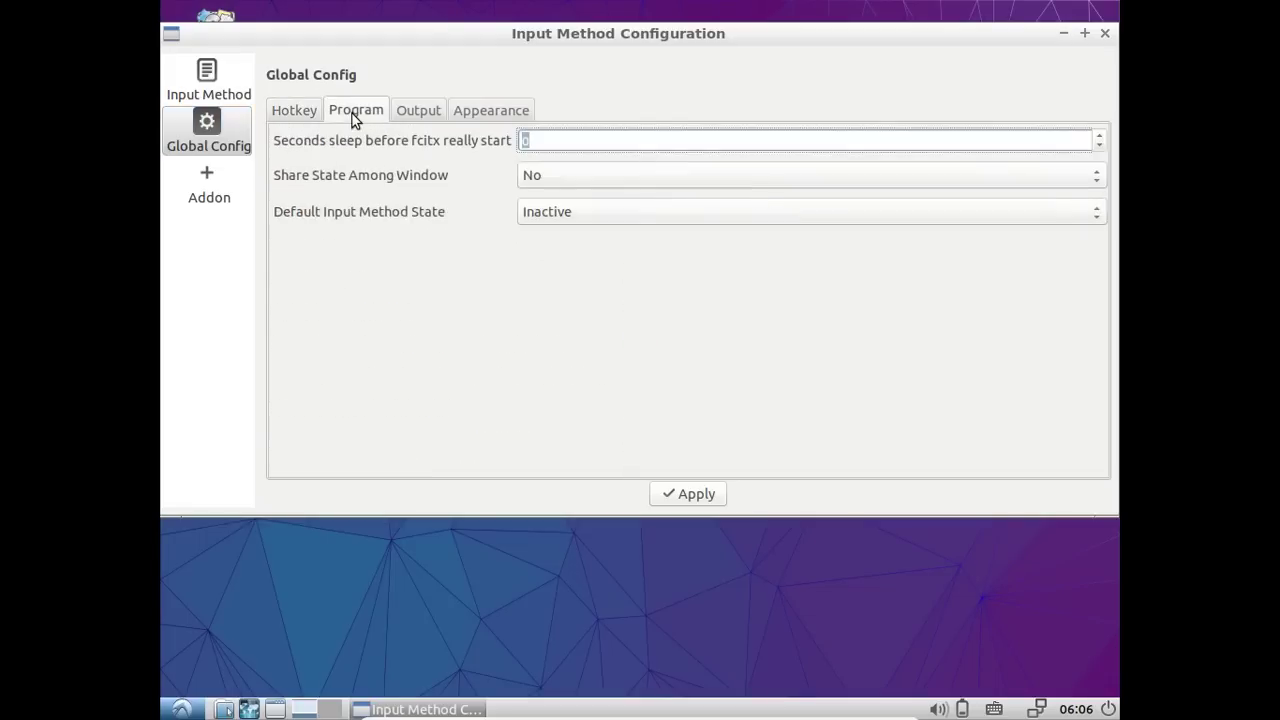
left_click(430, 118)
left_click(489, 114)
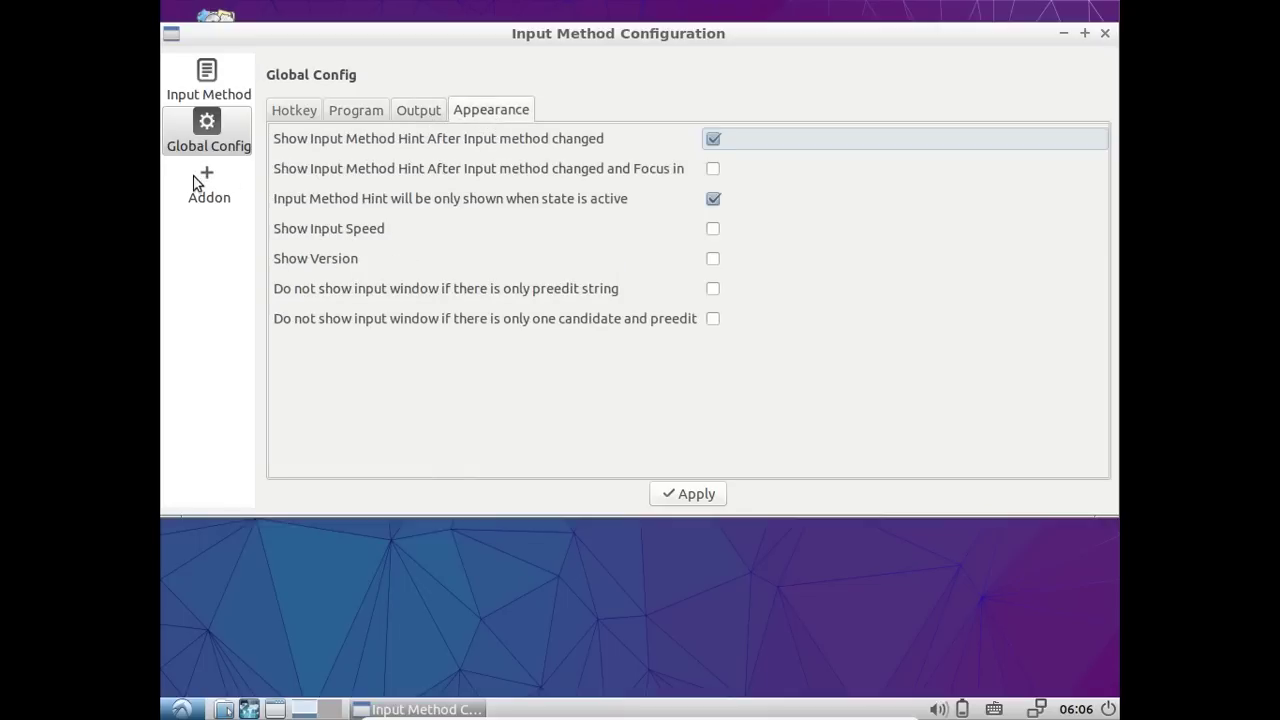
Look through the list of Fcitx addons, and close the Input Method Configuration window.
left_click(210, 200)
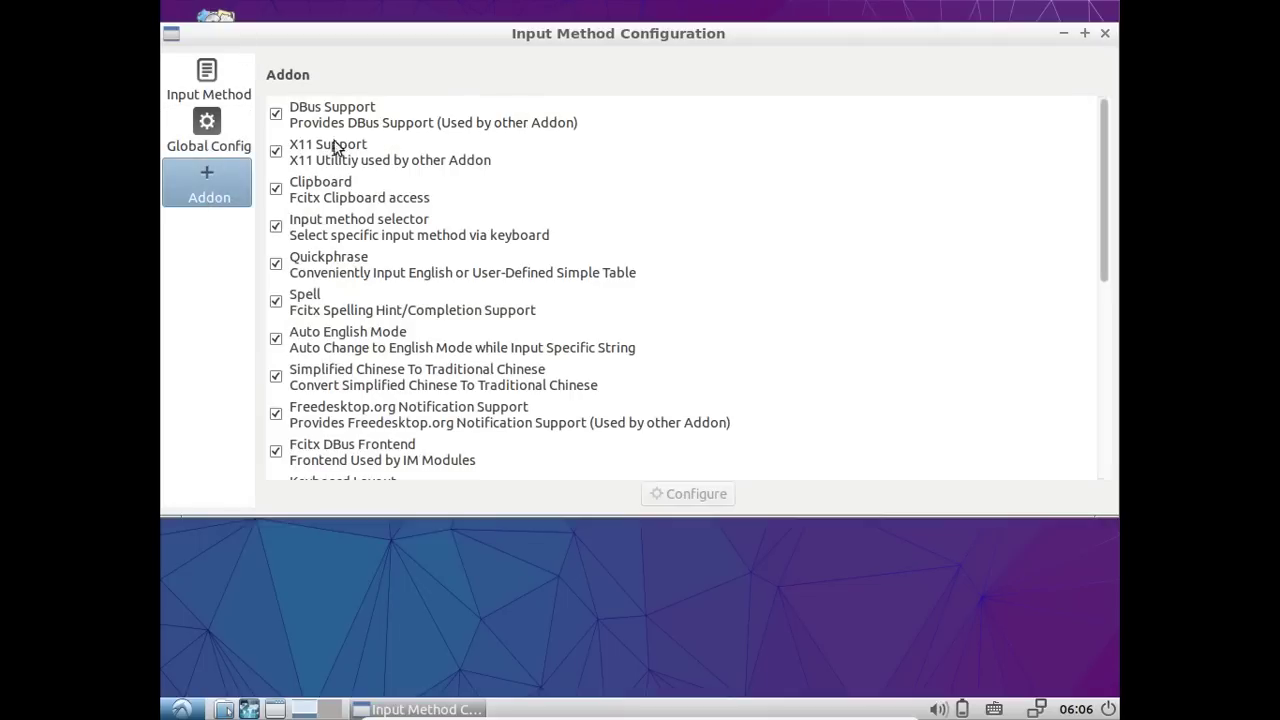
scroll(436, 168, "down", 5)
scroll(436, 168, "up", 5)
left_click(1105, 33)
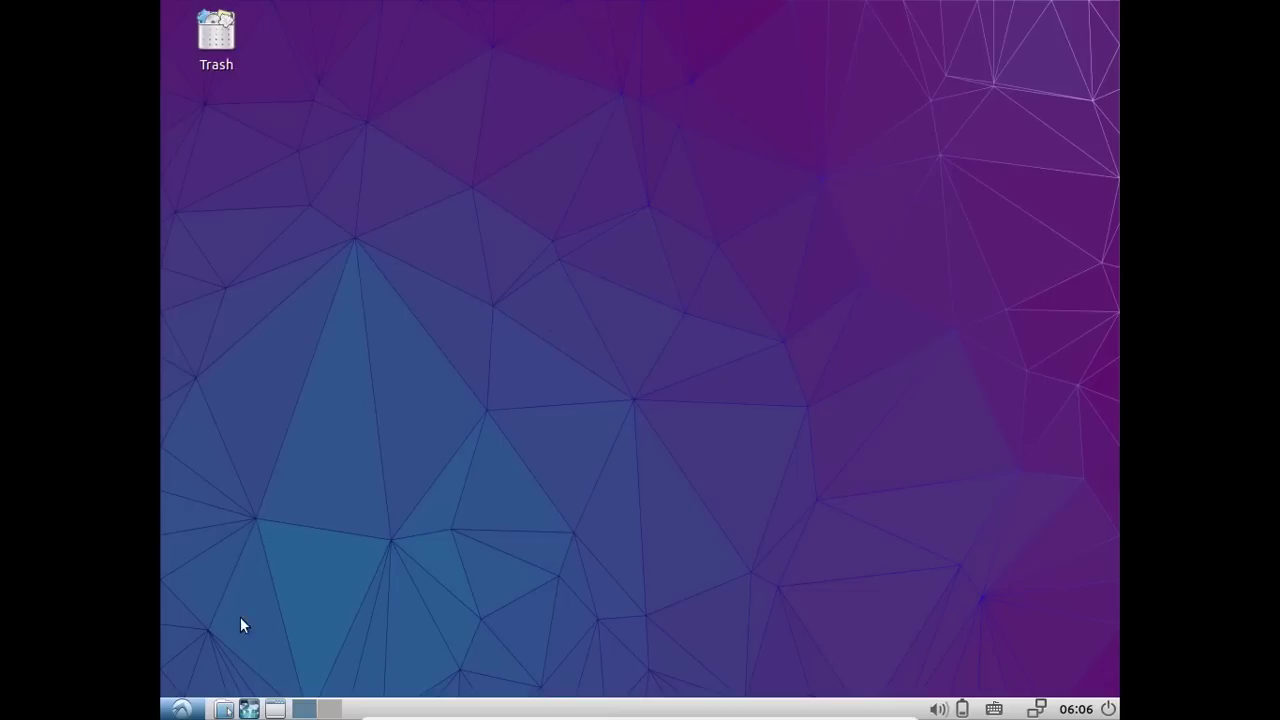
Open Customize Look and Feel and go through the Color, Icon Theme and Mouse Cursor settings to the Window Border themes.
left_click(182, 709)
mouse_move(193, 630)
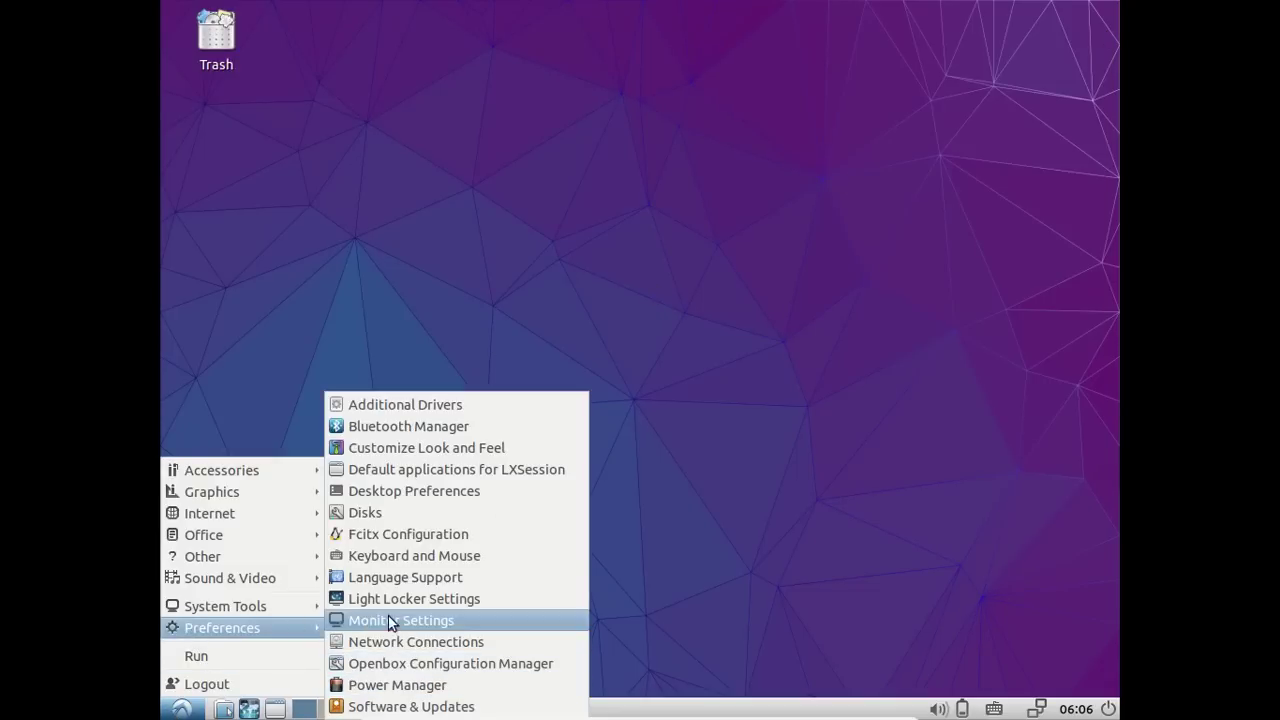
left_click(386, 456)
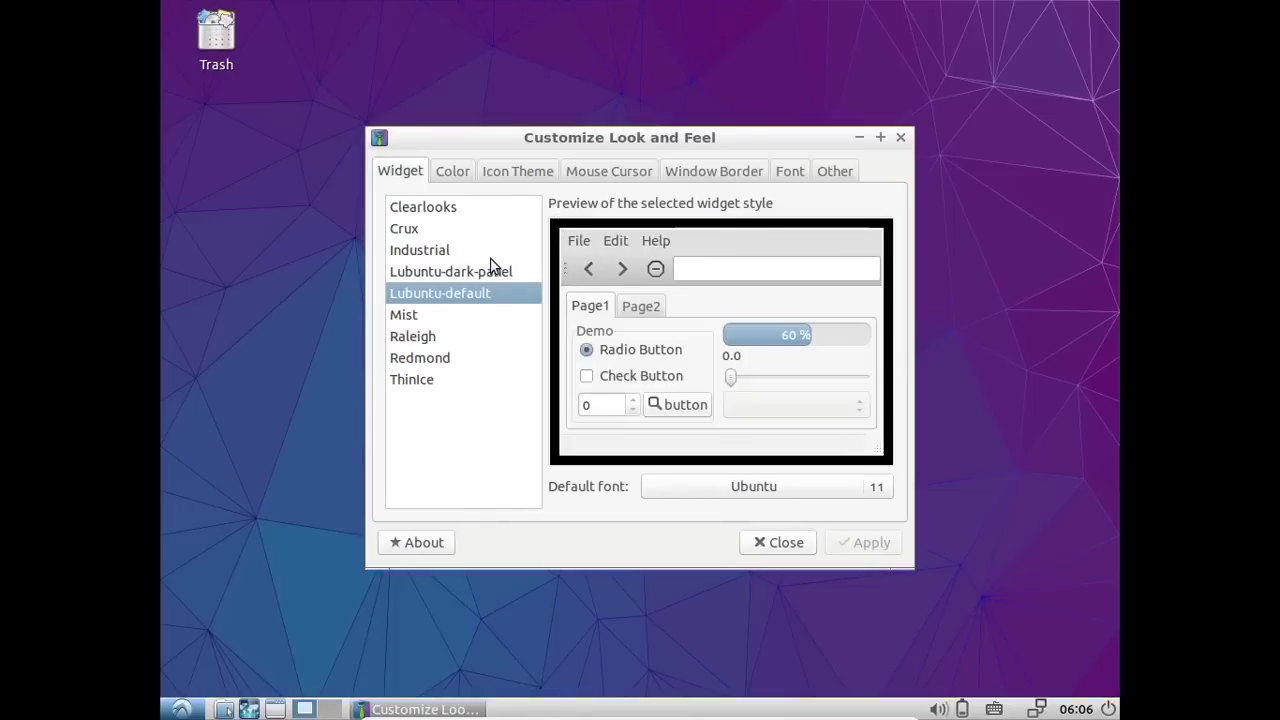
left_click(462, 176)
left_click(495, 176)
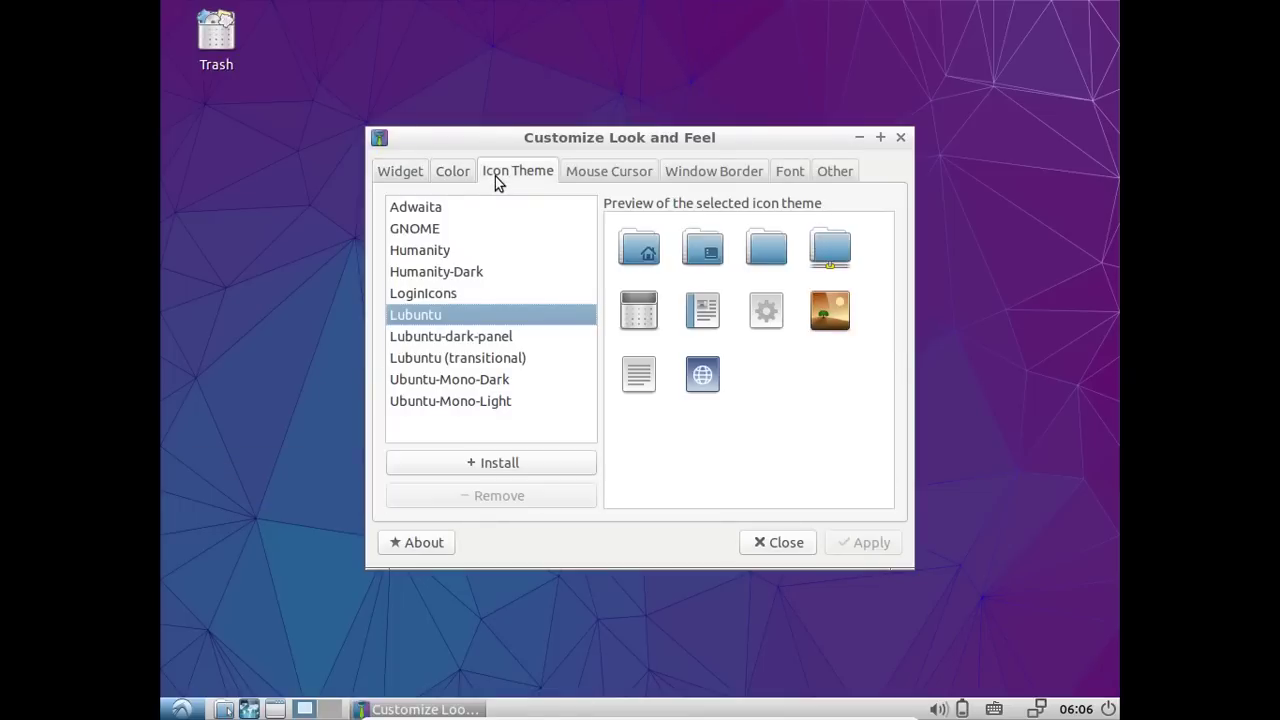
left_click(580, 176)
left_click(697, 179)
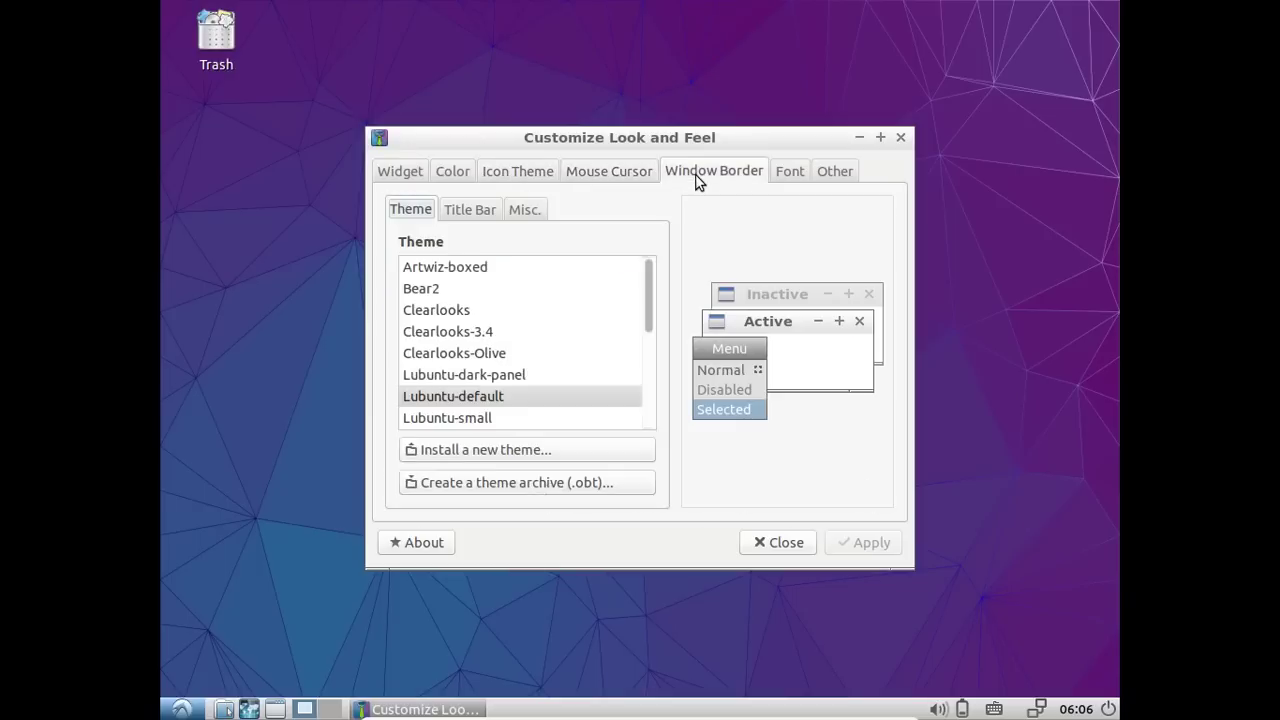
Preview the Nightmare-01, Nightmare-02 and Nightmare-03 window border themes, and apply Nightmare-02.
scroll(580, 357, "down", 5)
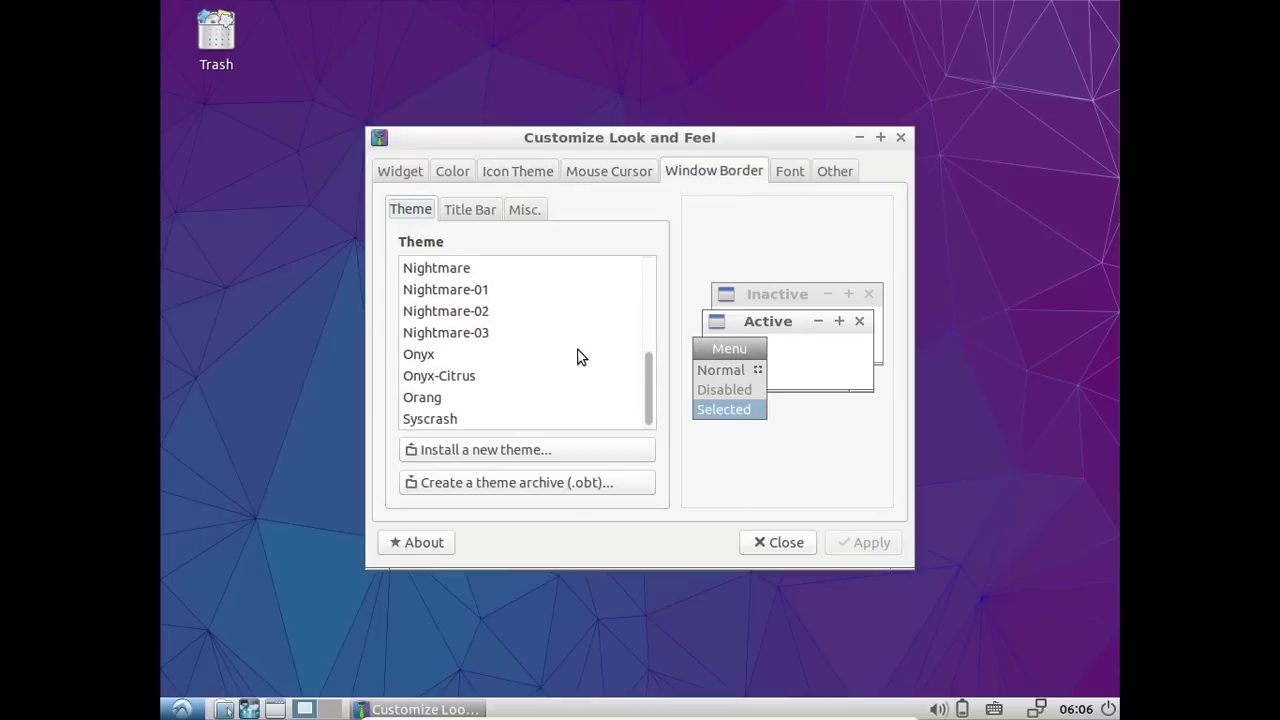
left_click(463, 312)
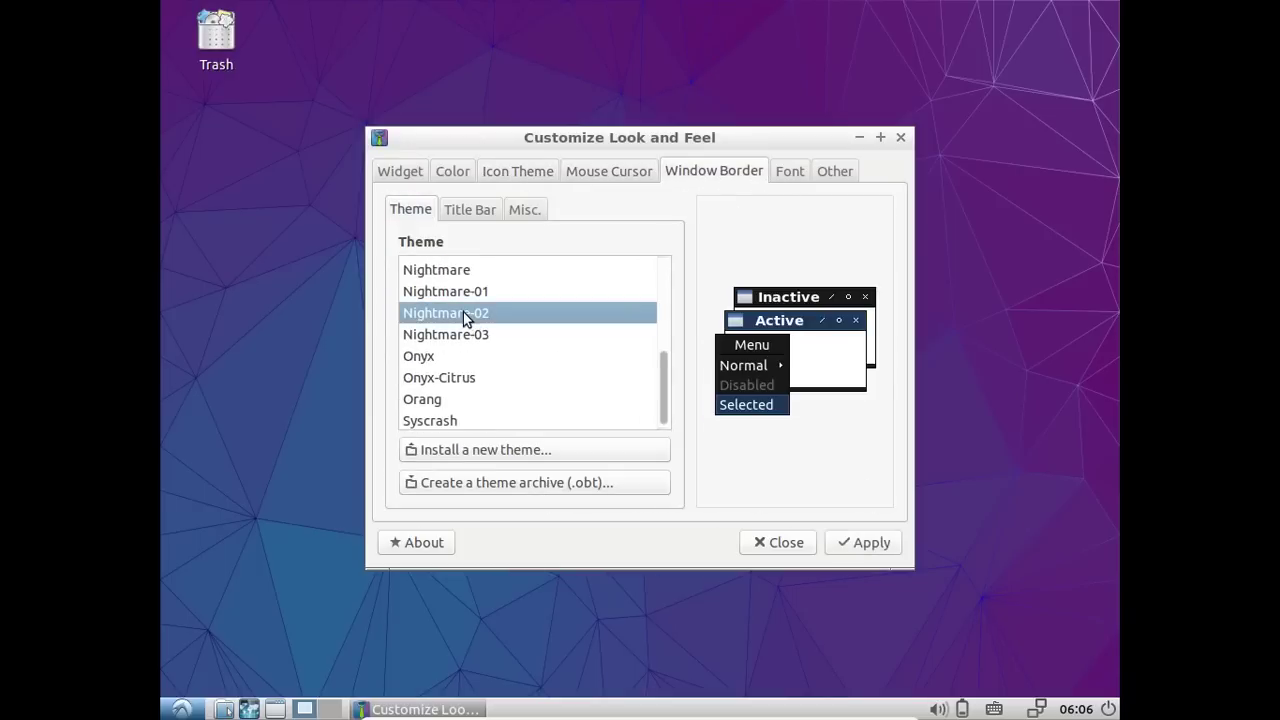
left_click(454, 292)
left_click(465, 334)
left_click(466, 313)
left_click(858, 545)
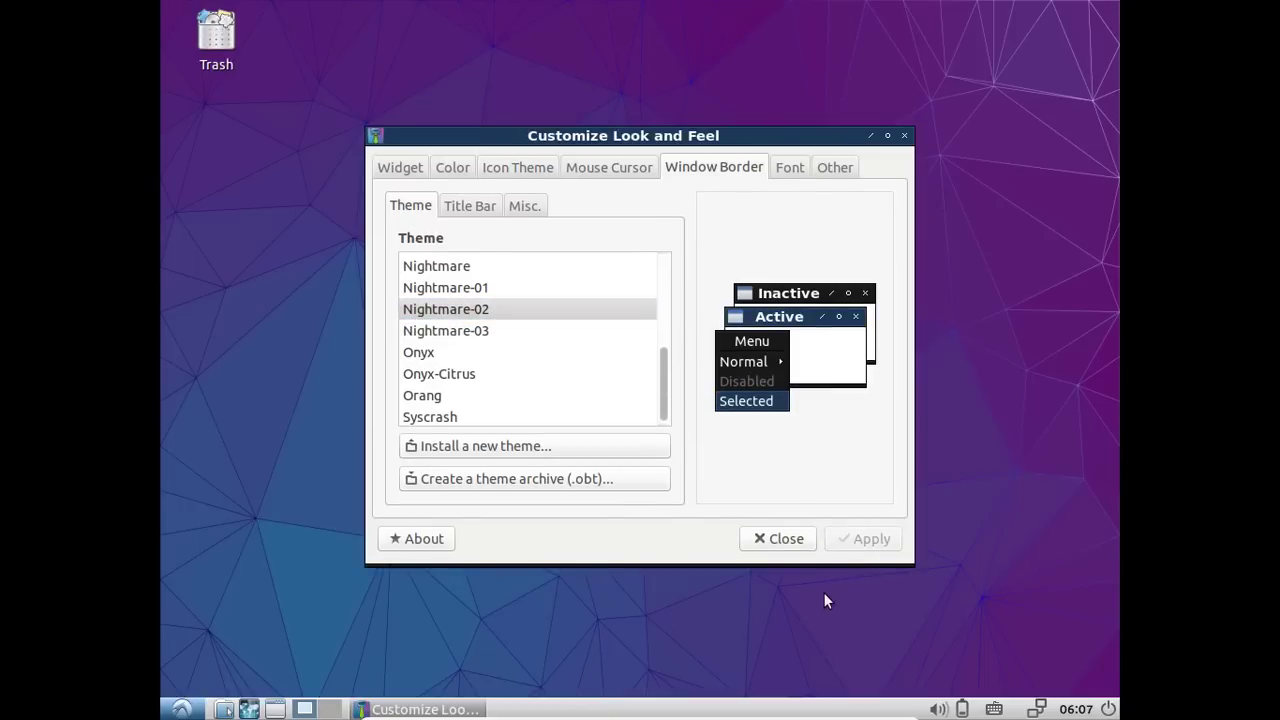
Compare the other Nightmare variants, apply the plain Nightmare window border theme, and close Customize Look and Feel.
left_click(510, 290)
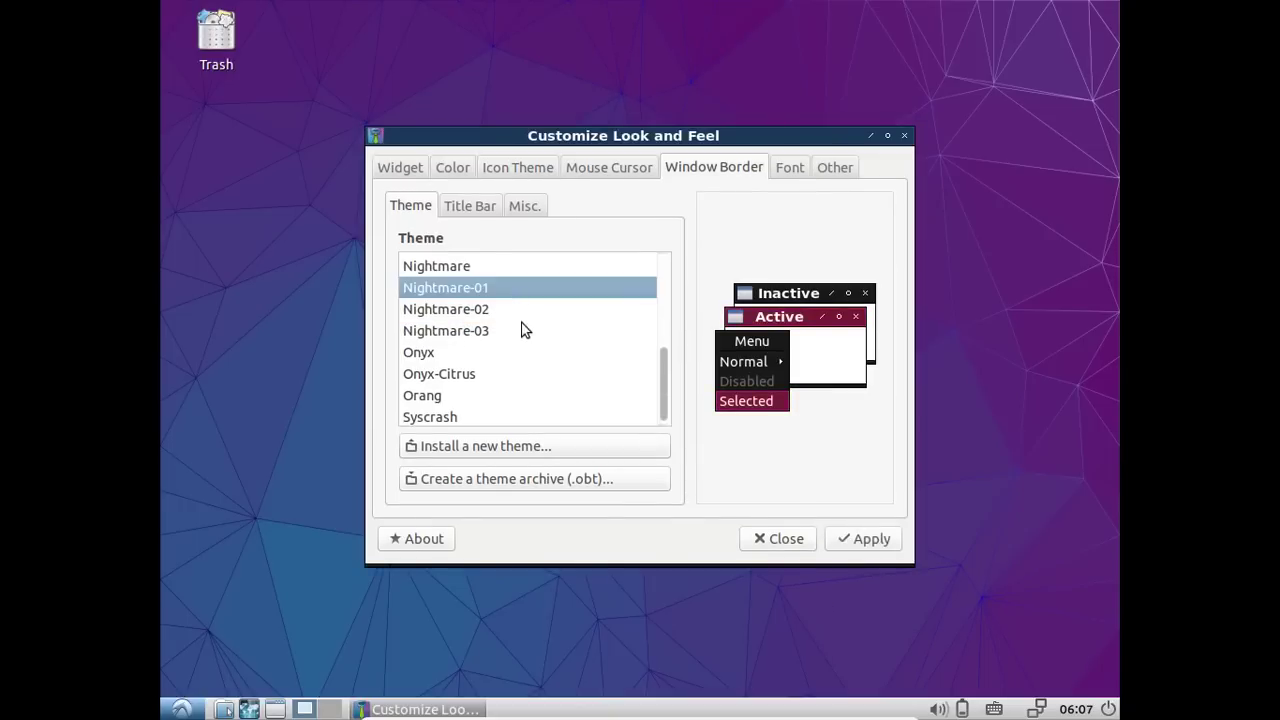
left_click(522, 330)
left_click(518, 311)
scroll(513, 310, "up", 2)
left_click(516, 328)
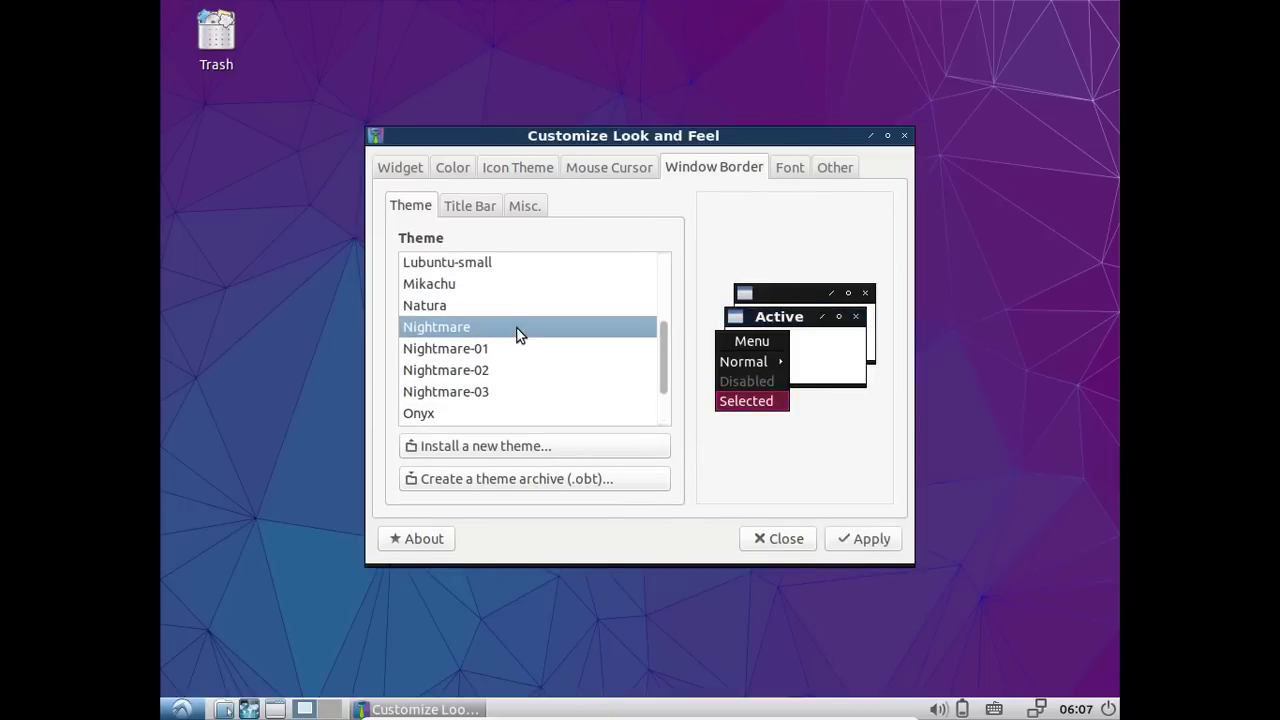
left_click(868, 540)
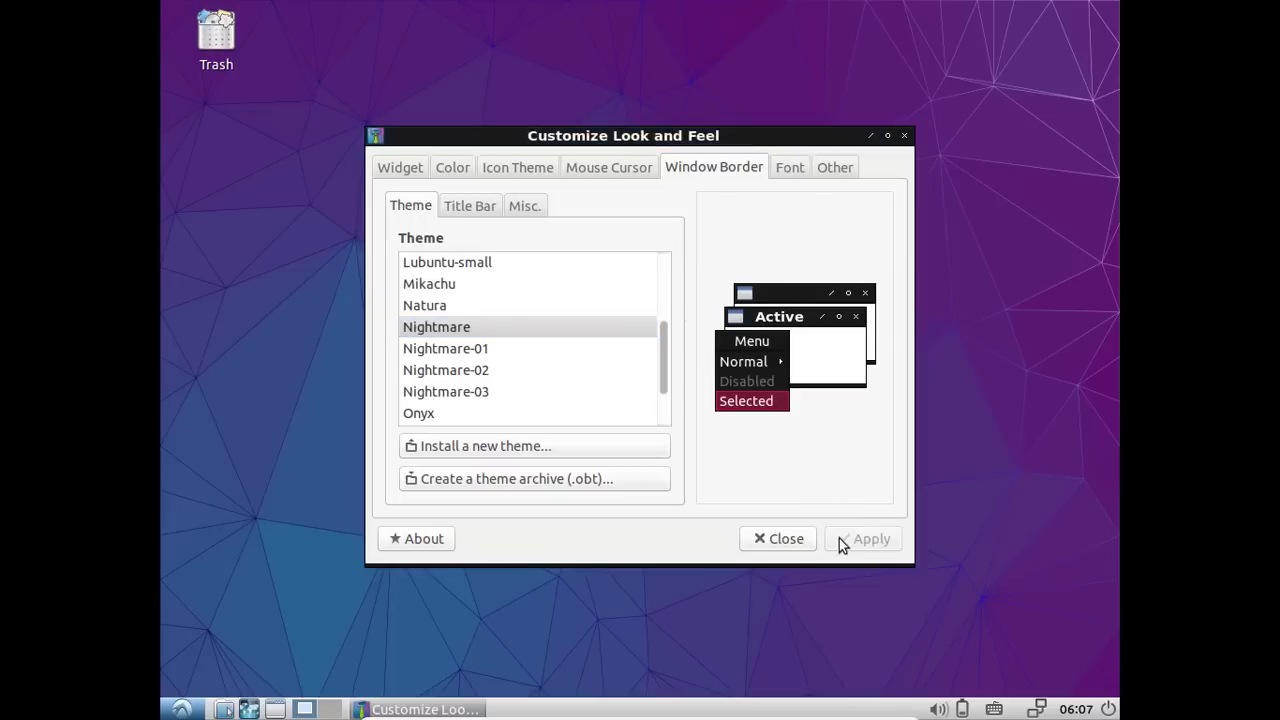
left_click(783, 541)
right_click(190, 705)
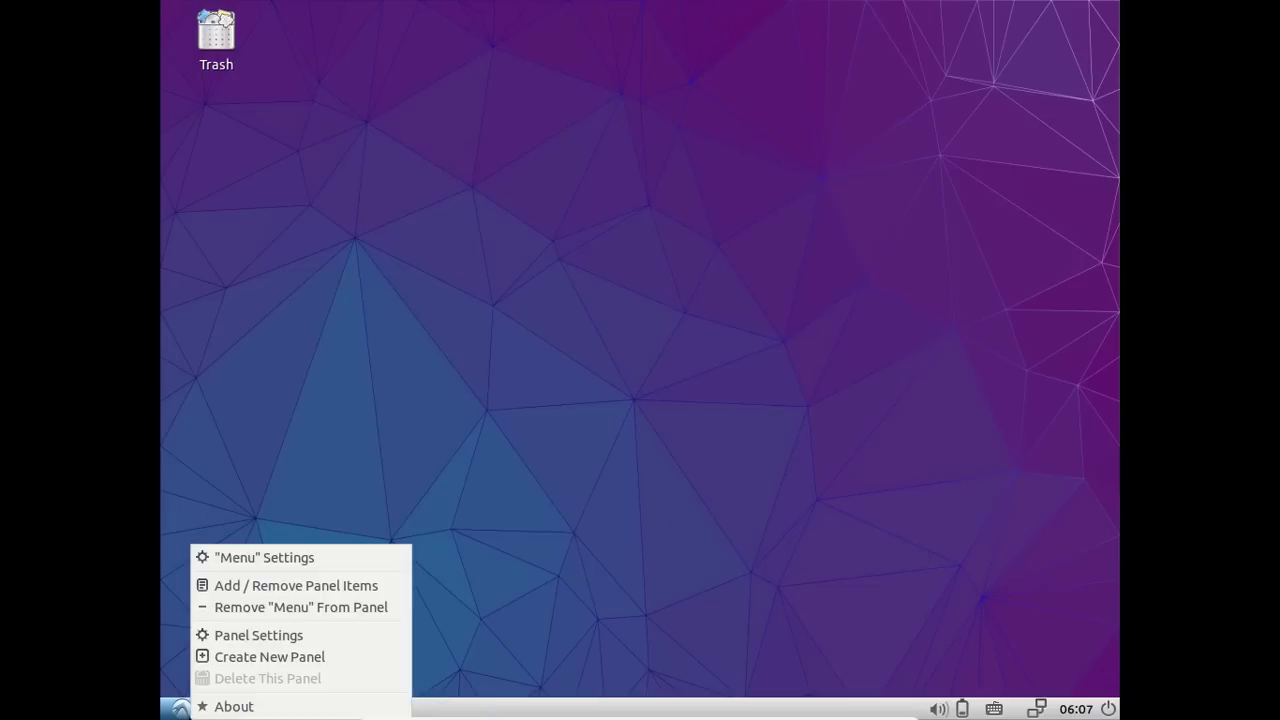
left_click(247, 496)
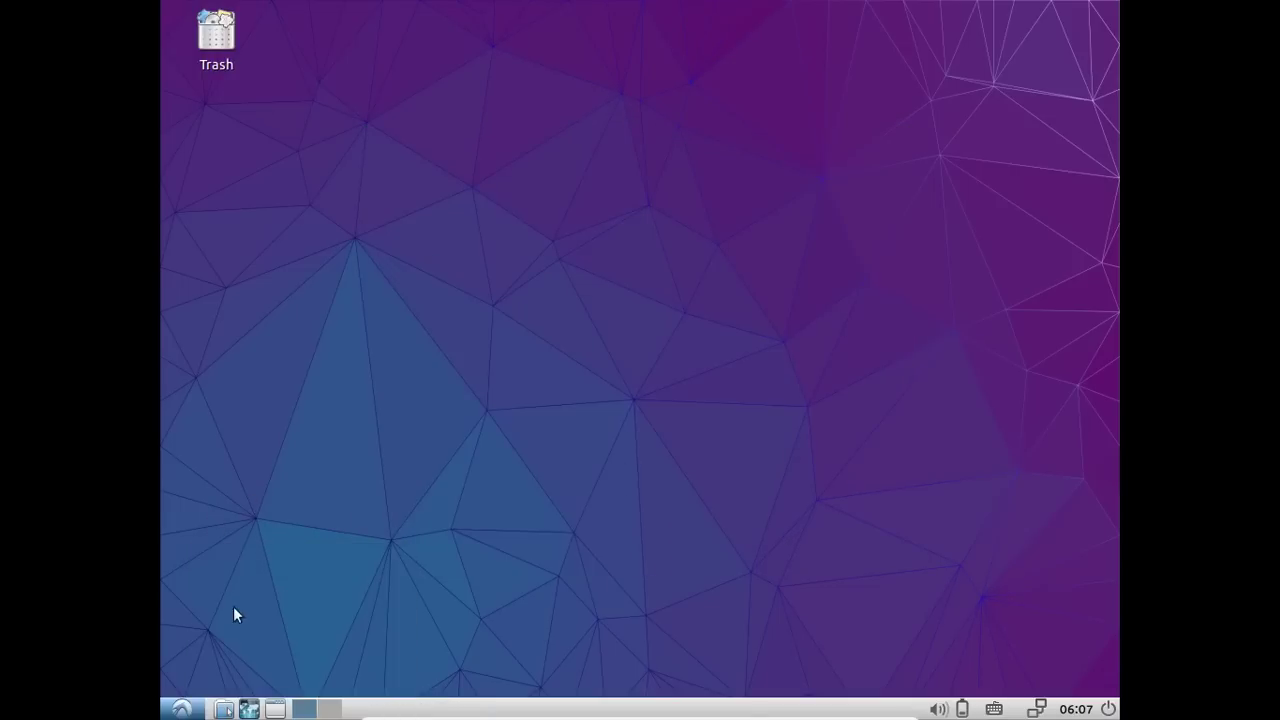
Open the LightDM GTK+ Greeter settings from the system tools, and place the window slightly higher on the desktop.
left_click(182, 709)
mouse_move(236, 609)
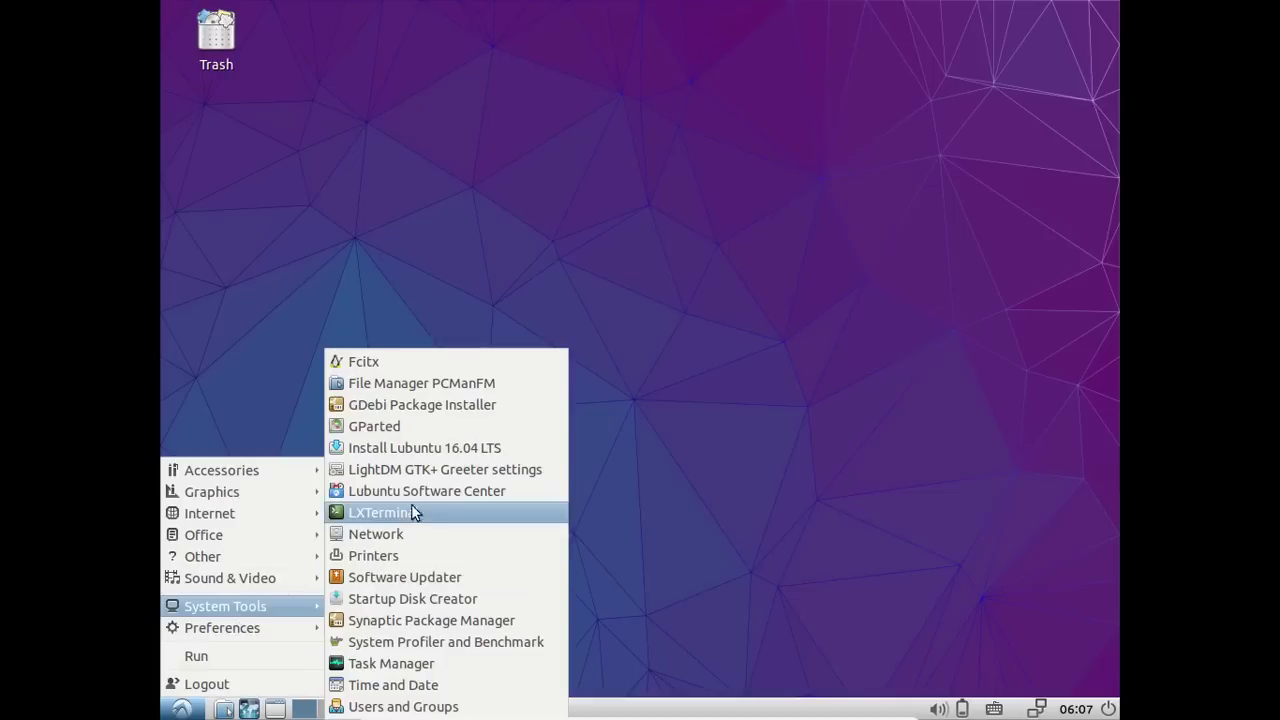
left_click(408, 468)
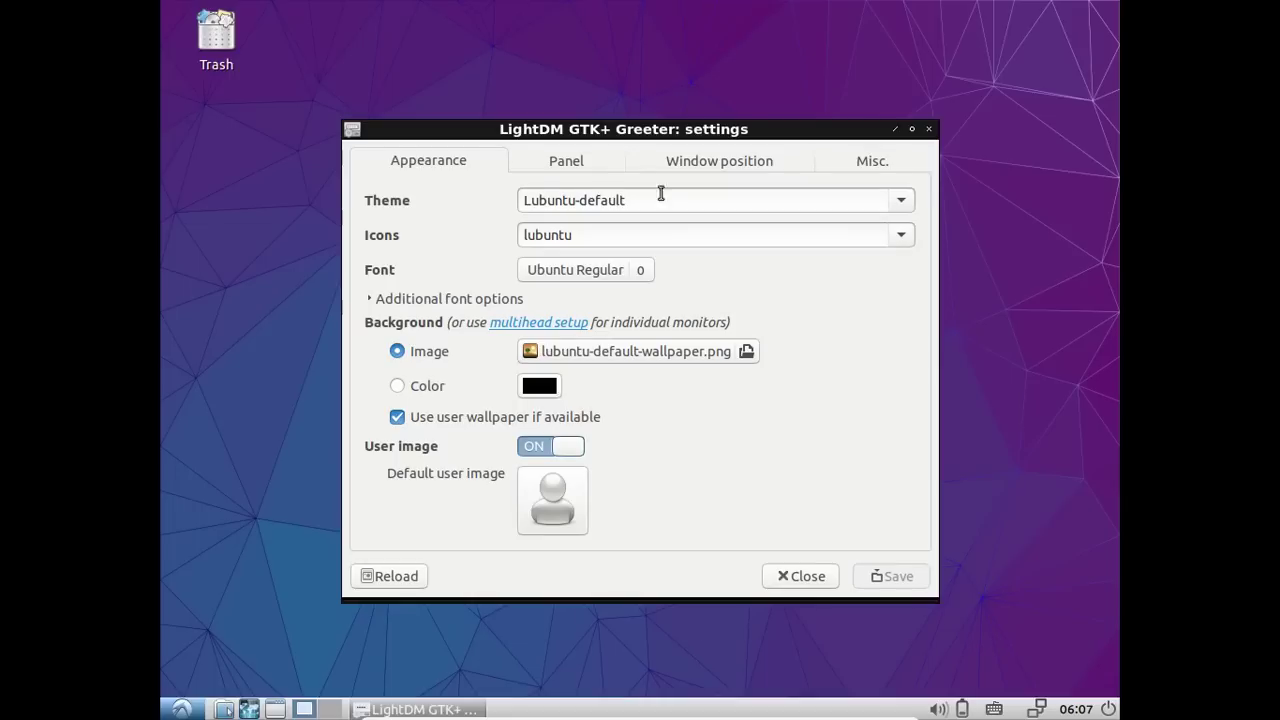
left_click_drag(625, 129, 657, 81)
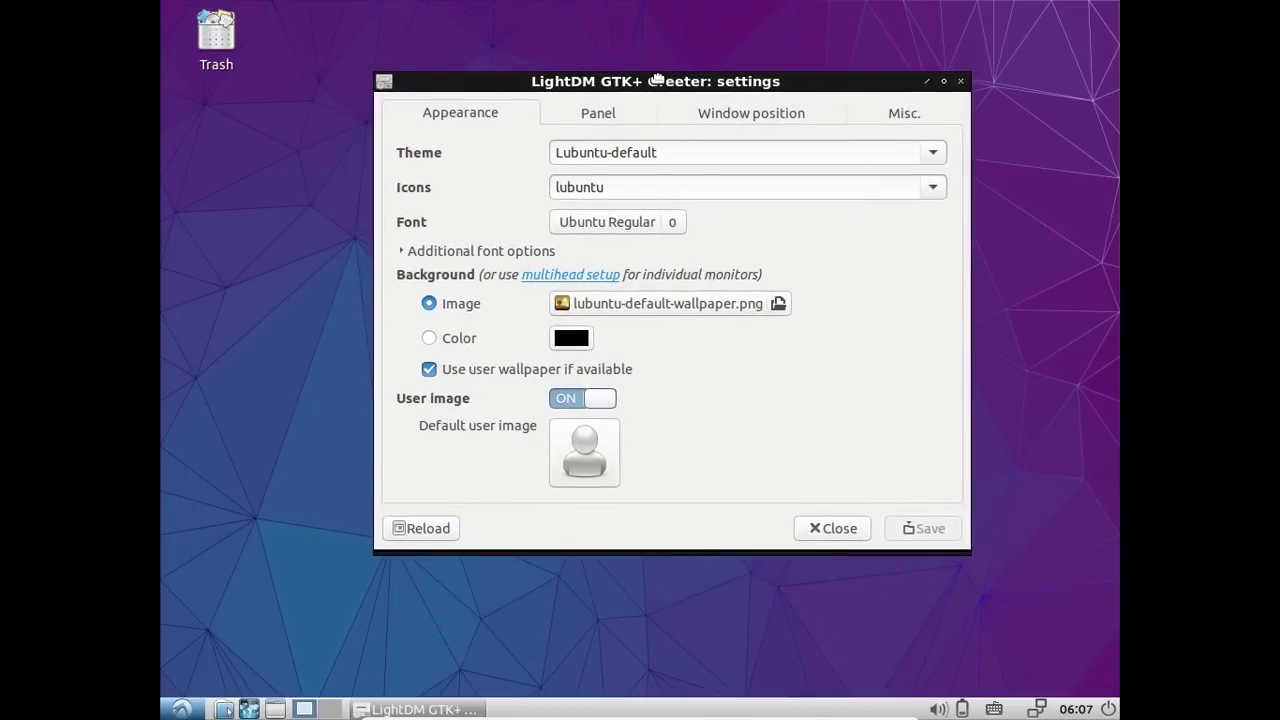
View the available greeter icon themes and the additional font options without changing them.
left_click(933, 190)
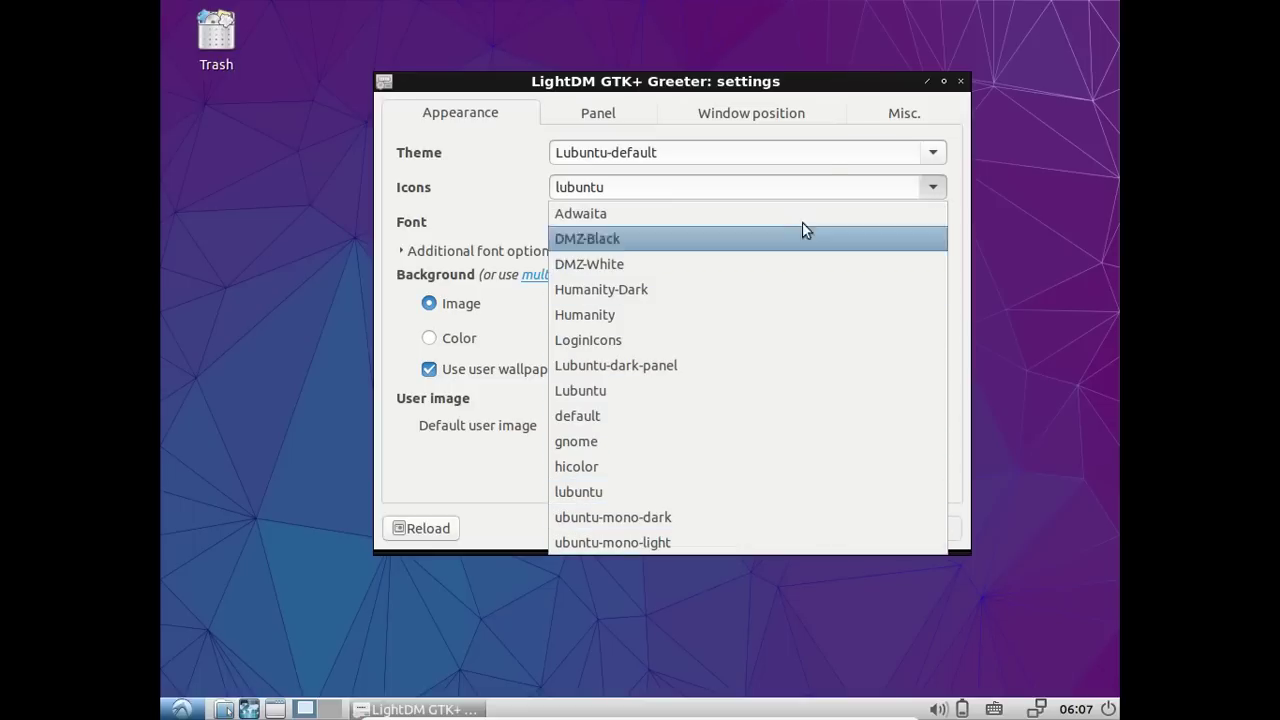
left_click(409, 248)
left_click(403, 252)
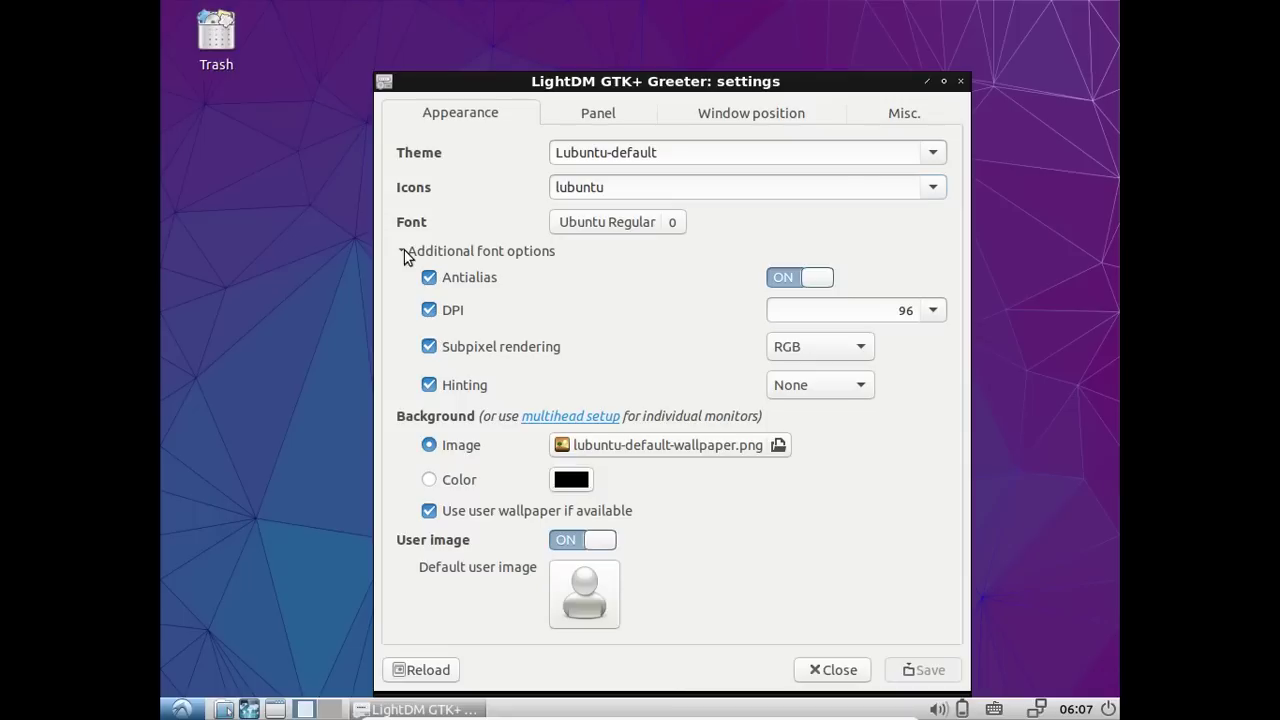
left_click(403, 252)
Open the file chooser for the greeter's default user image, and cancel it without choosing a file.
left_click(594, 470)
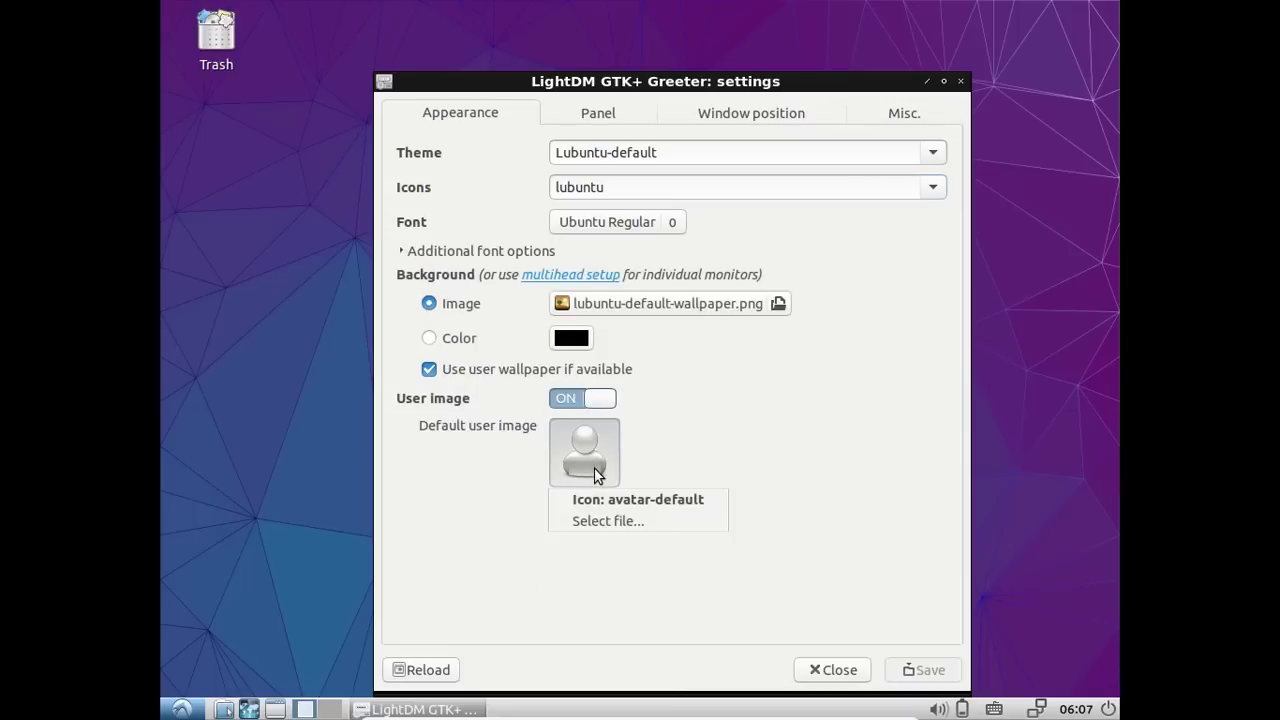
left_click(652, 518)
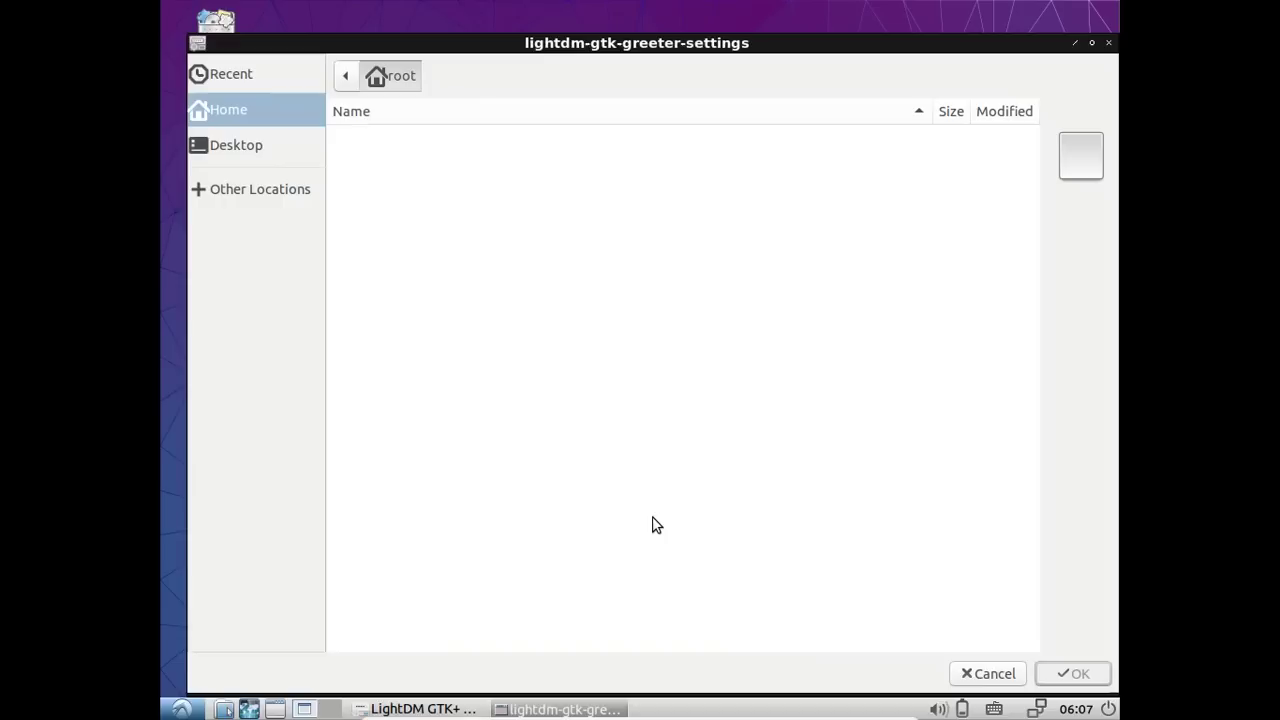
left_click(988, 673)
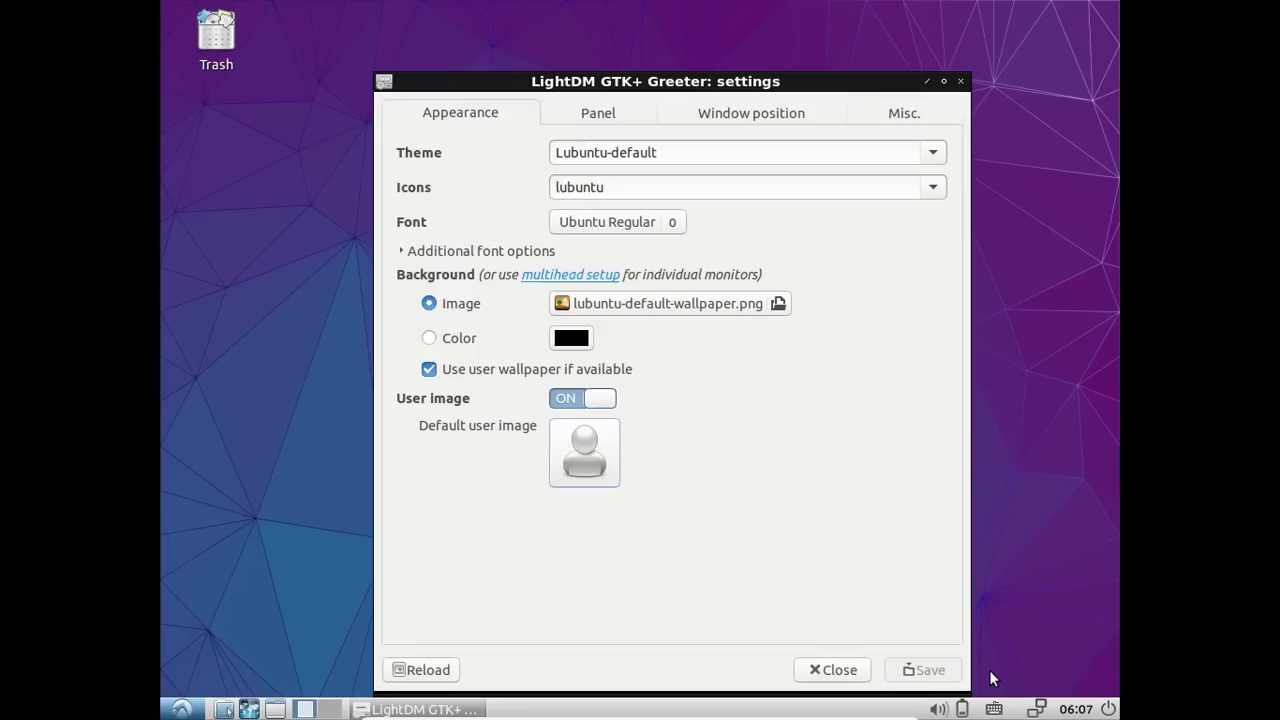
Examine the greeter's Panel settings, going through the indicators from the host name to the power menu.
left_click(586, 110)
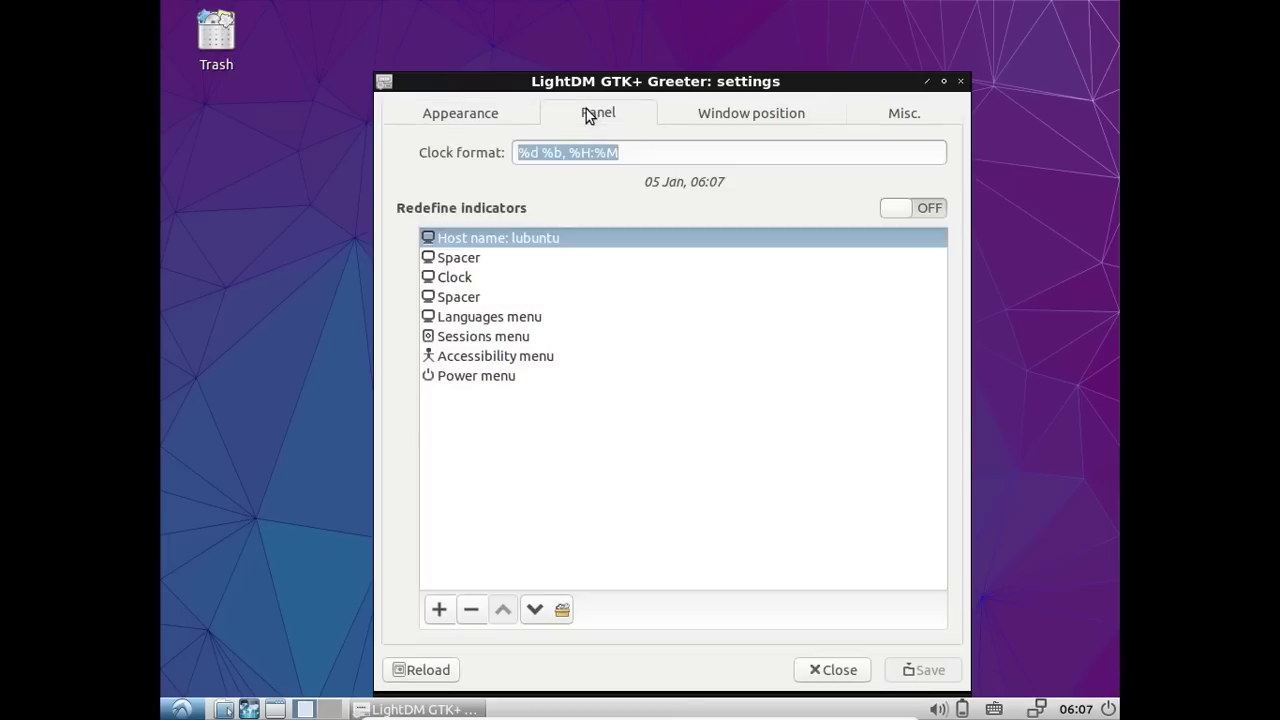
left_click(494, 259)
left_click(492, 237)
left_click(496, 258)
left_click(499, 280)
left_click(502, 297)
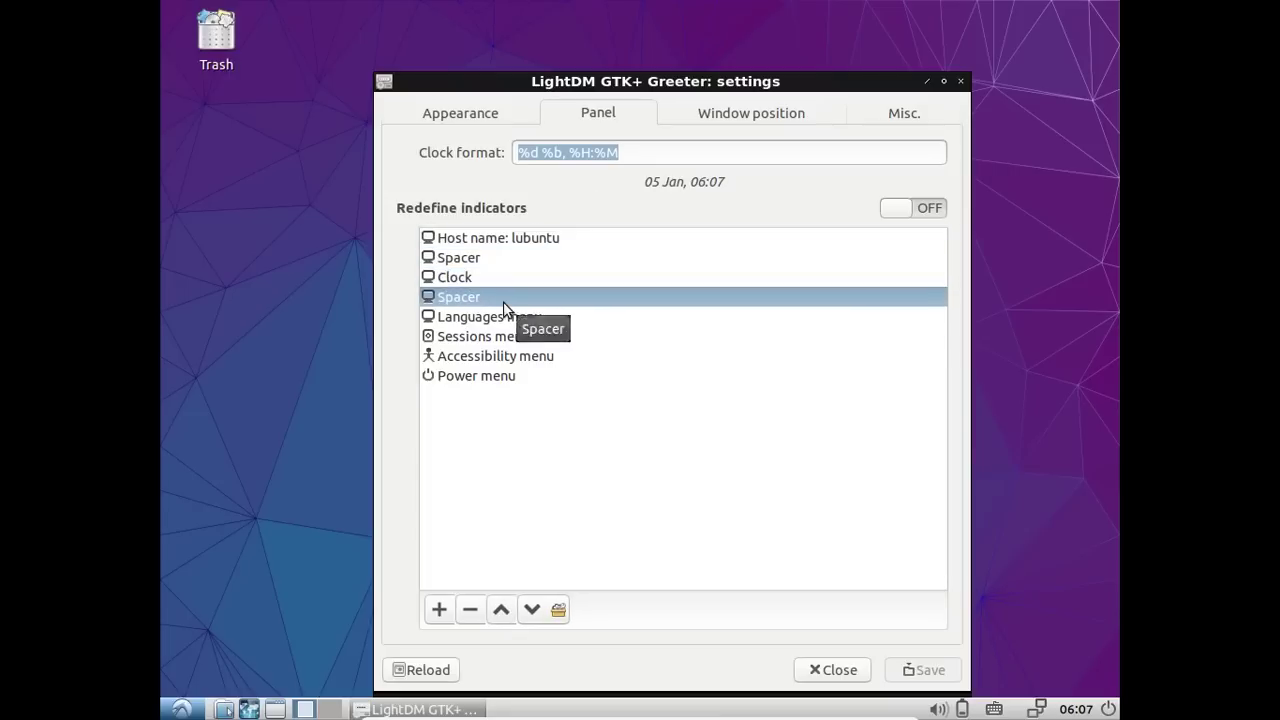
left_click(508, 316)
left_click(511, 337)
left_click(513, 373)
left_click(513, 357)
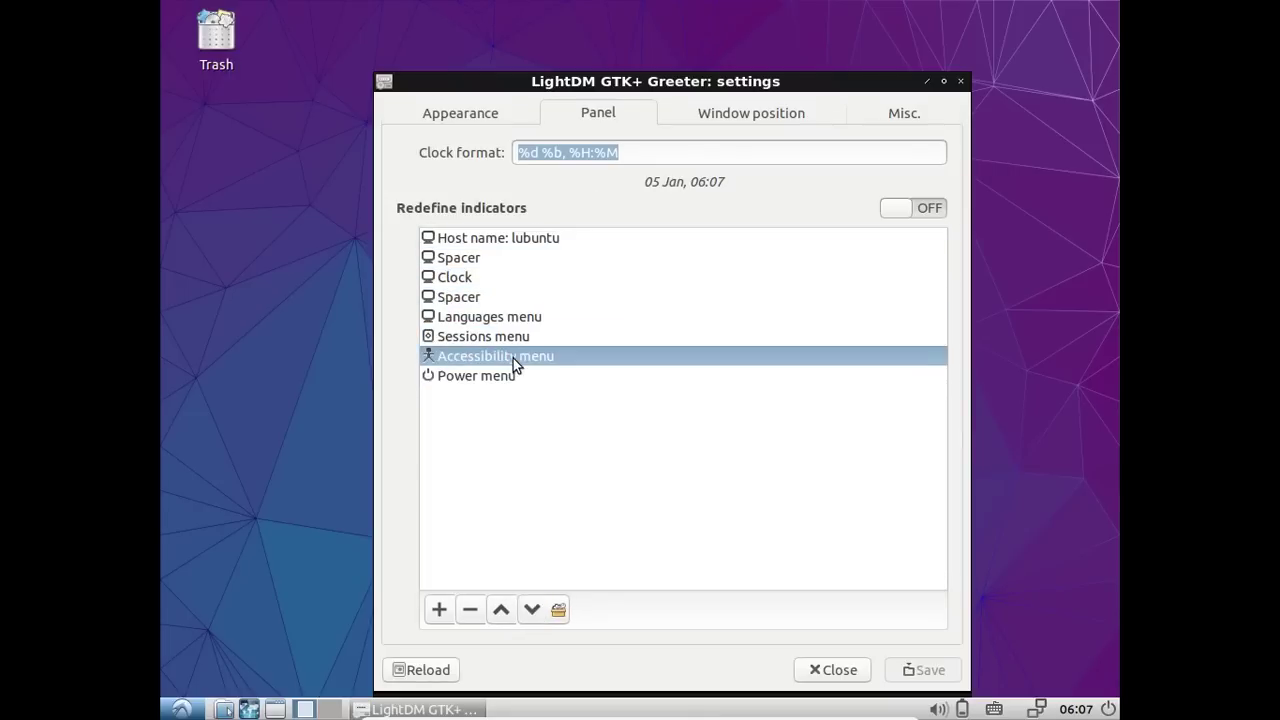
left_click(478, 253)
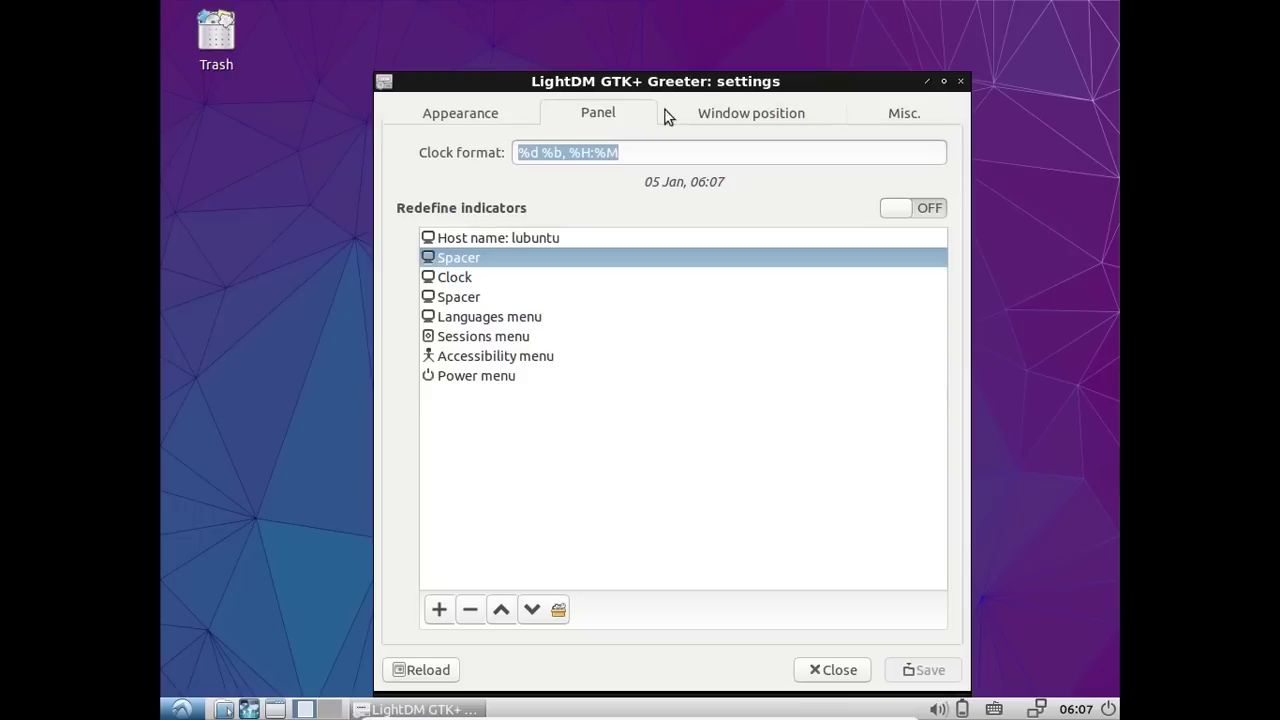
Review the greeter's Window position base points and Misc. settings, and close the settings without saving.
left_click(721, 116)
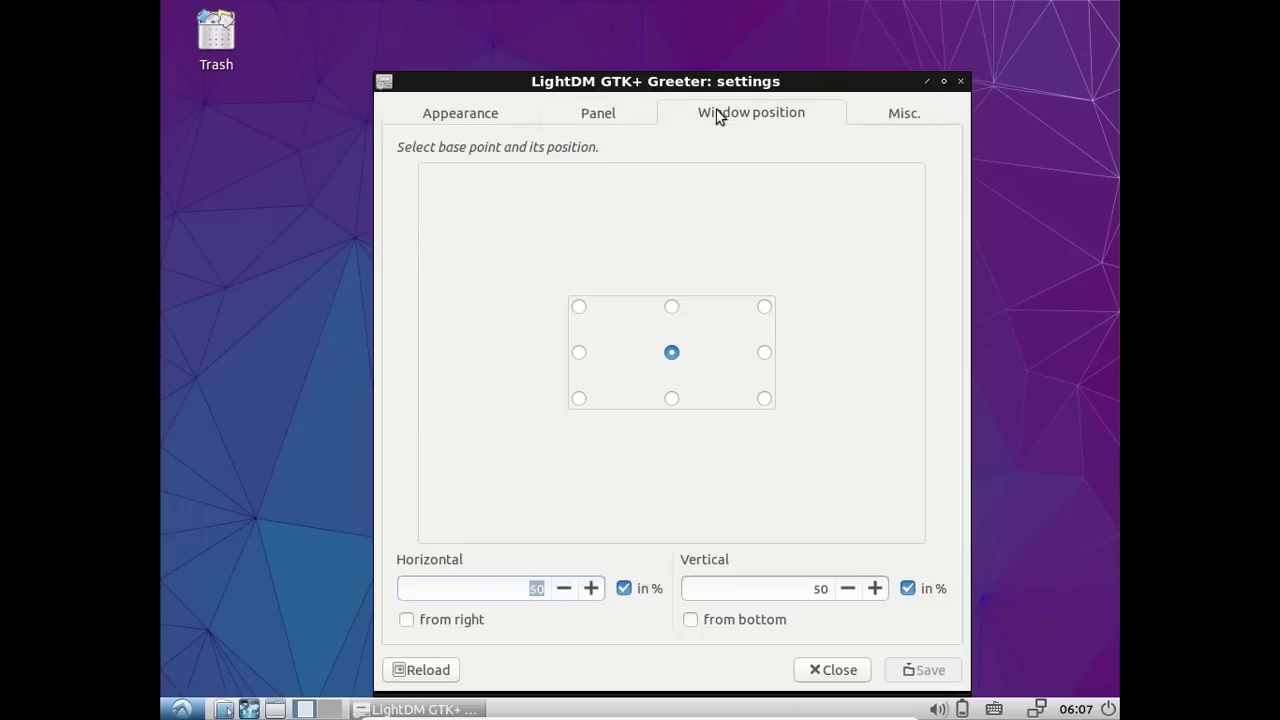
left_click(676, 310)
left_click(679, 411)
left_click(872, 118)
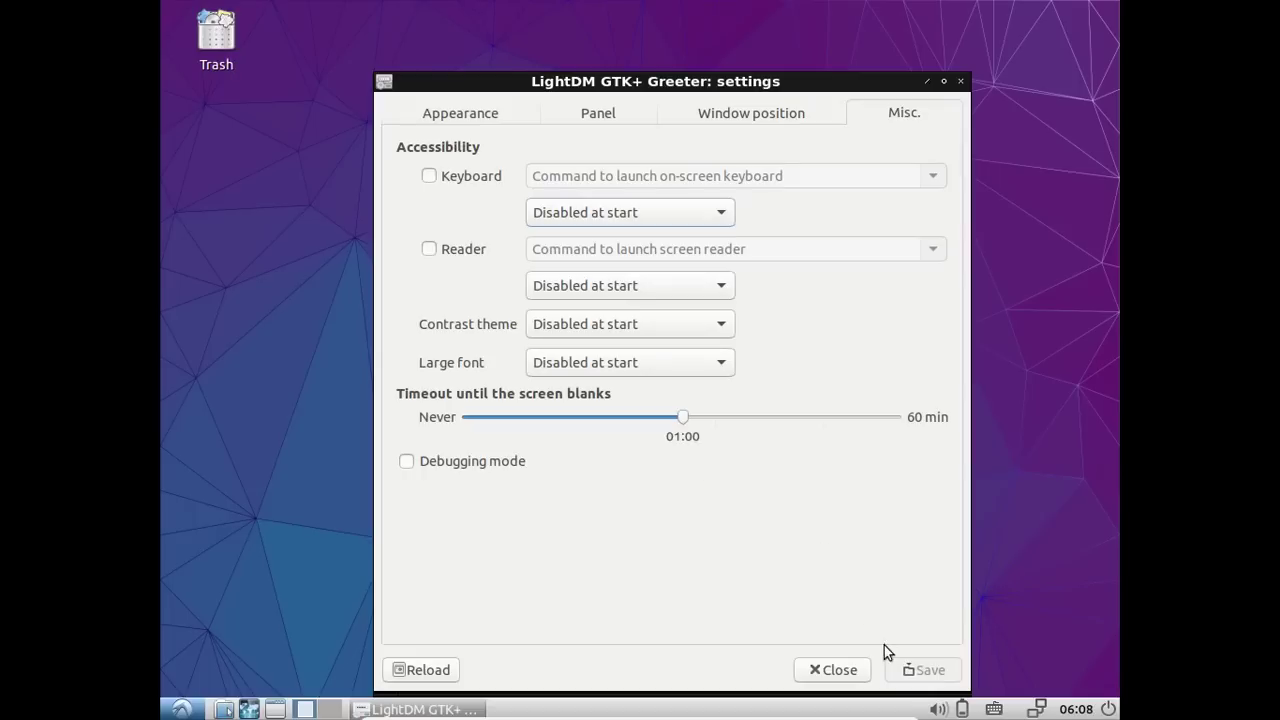
left_click(829, 670)
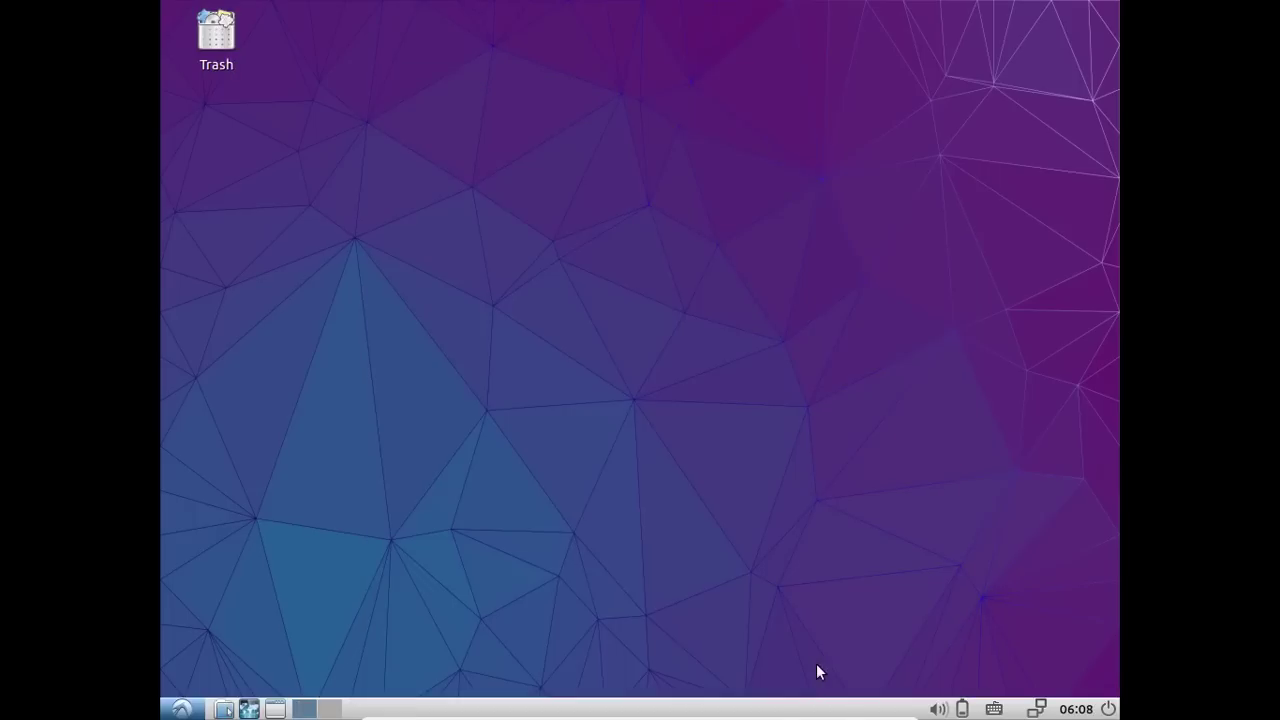
Browse the System Tools and Accessories applications, and try to launch the first ImageMagick (display Q16) entry among the Graphics applications.
left_click(181, 709)
mouse_move(243, 628)
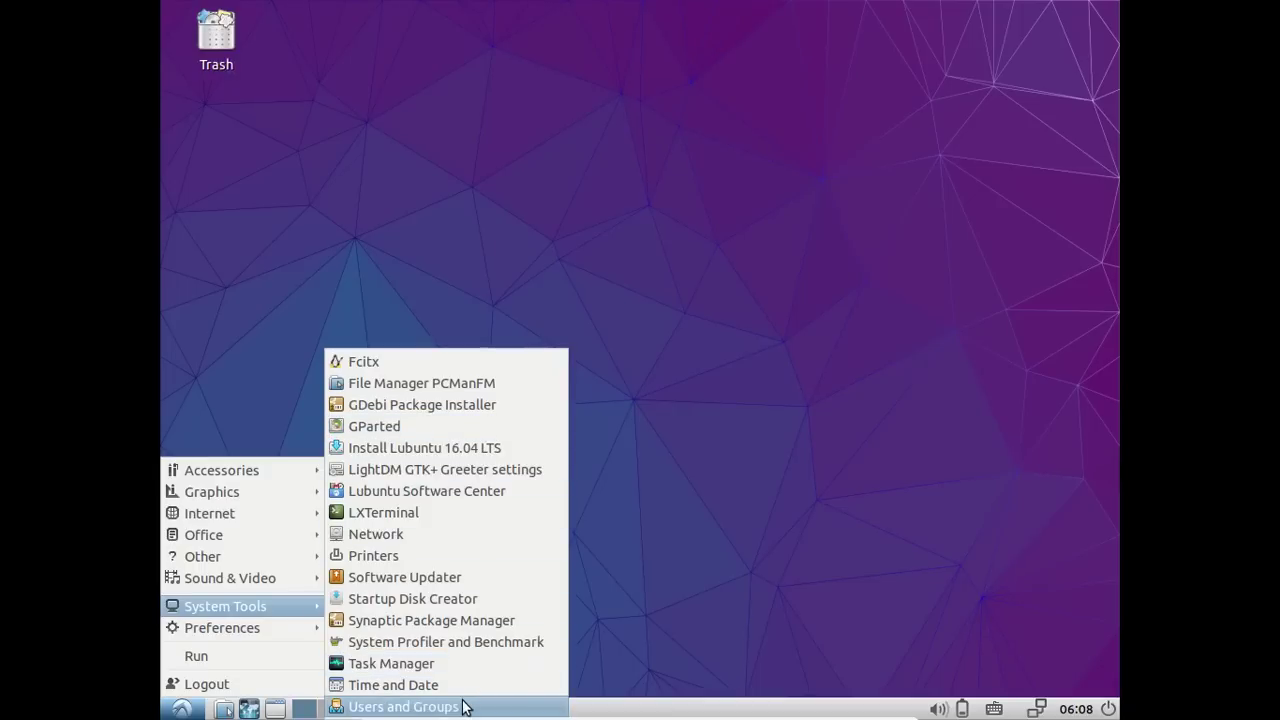
mouse_move(271, 468)
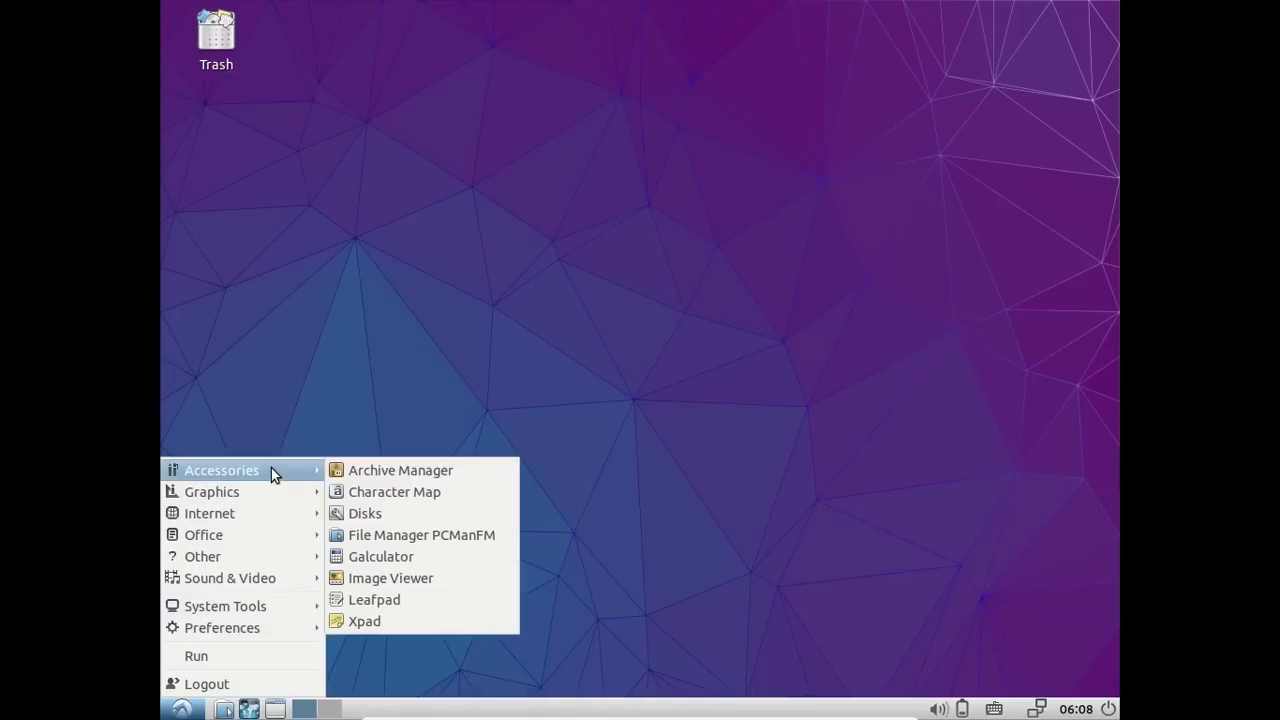
mouse_move(277, 492)
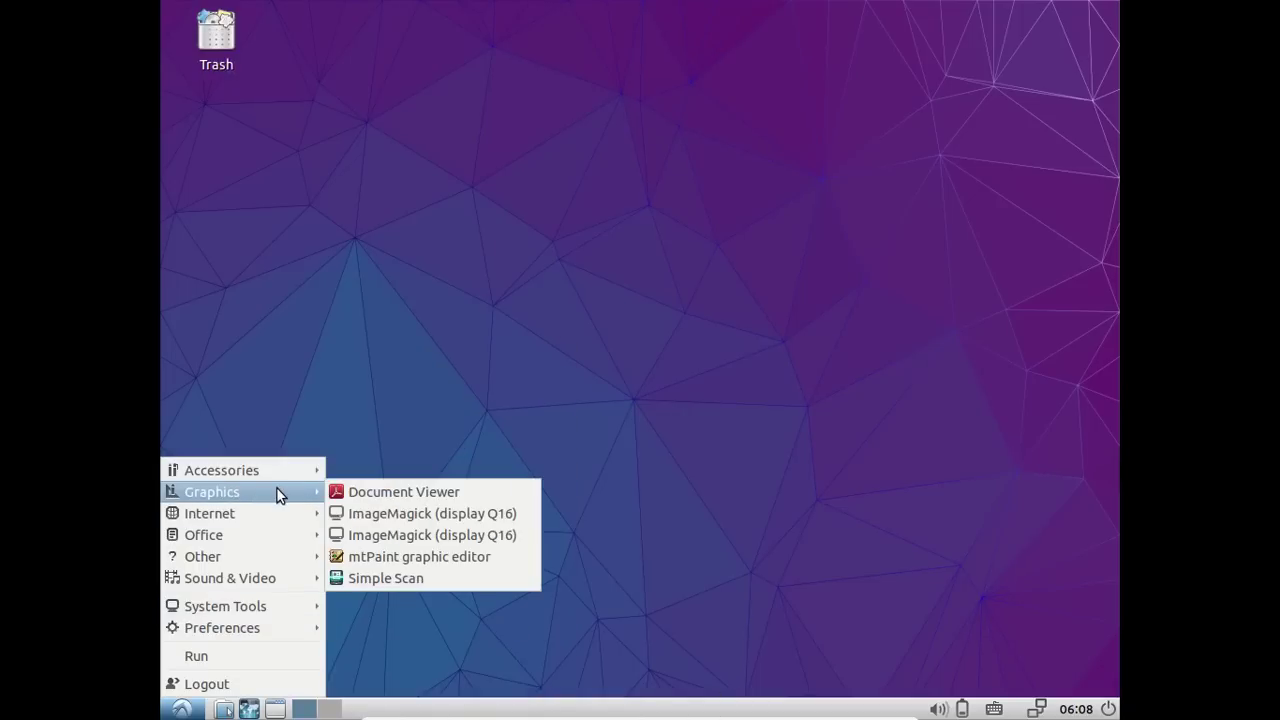
left_click(434, 513)
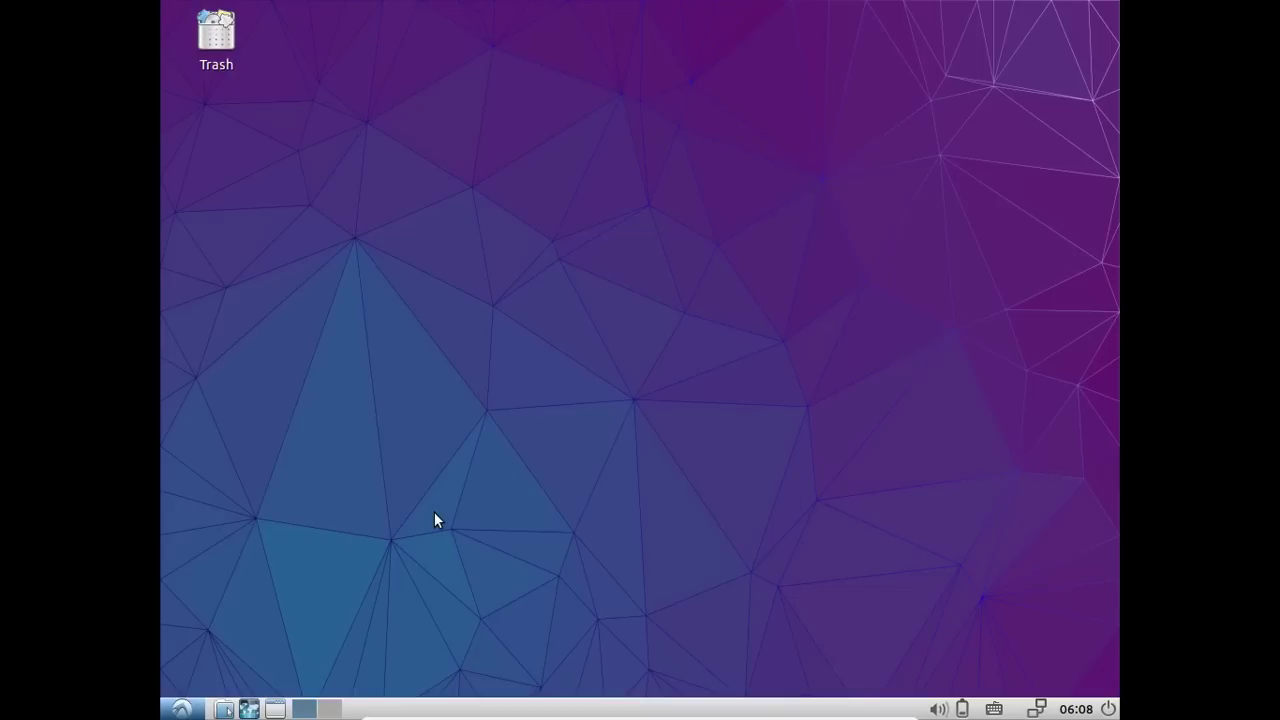
View the desktop's context options and dismiss them without choosing any.
right_click(434, 512)
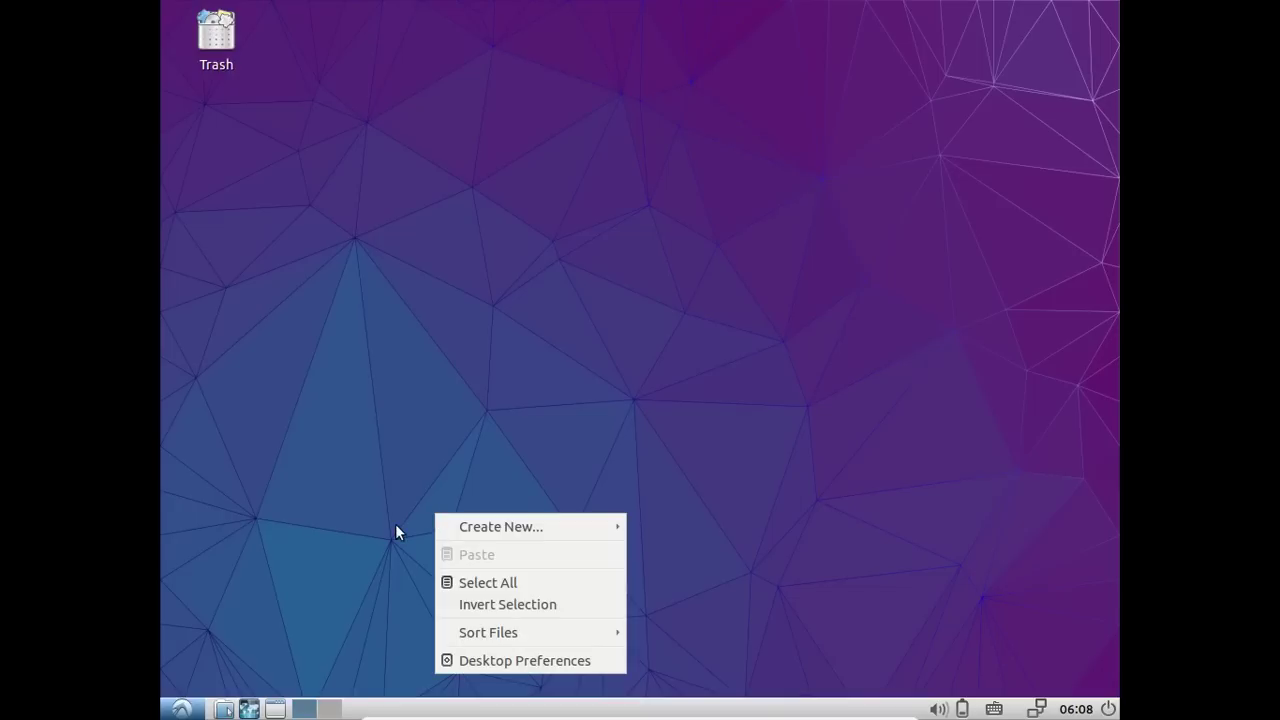
right_click(396, 527)
left_click(462, 622)
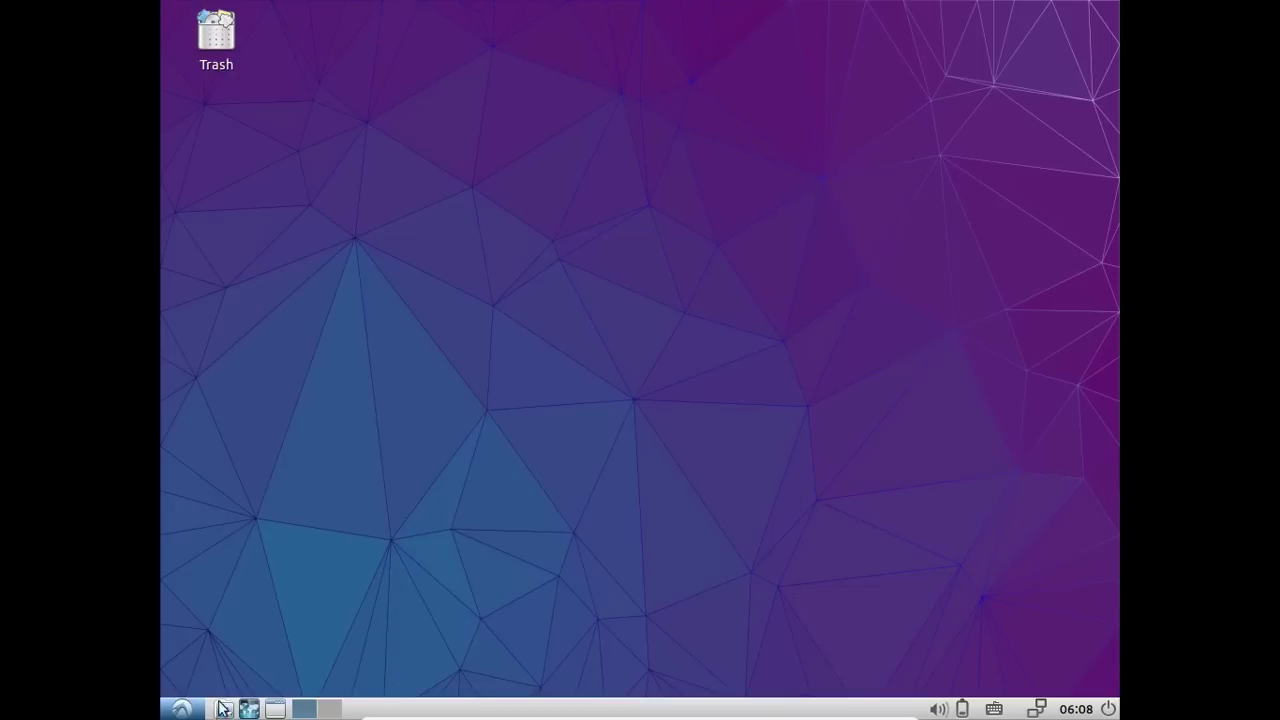
Try to launch the second ImageMagick (display Q16) entry among the Graphics applications.
left_click(195, 709)
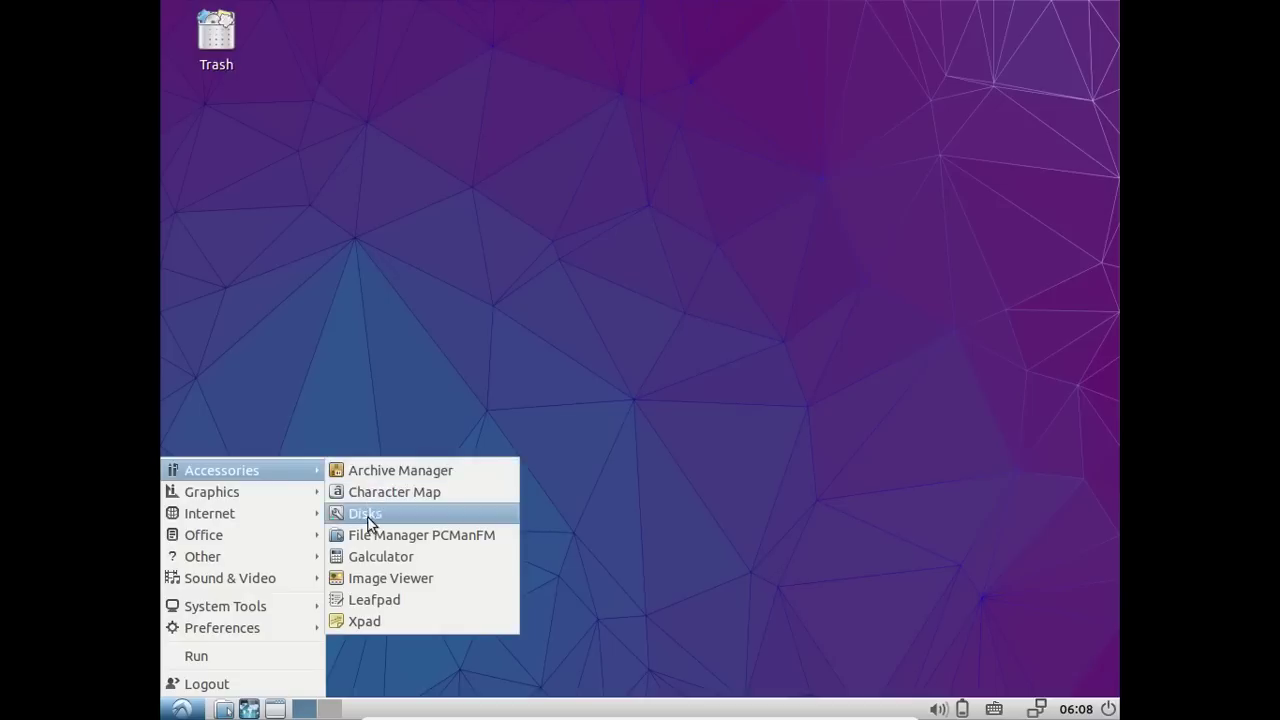
mouse_move(305, 500)
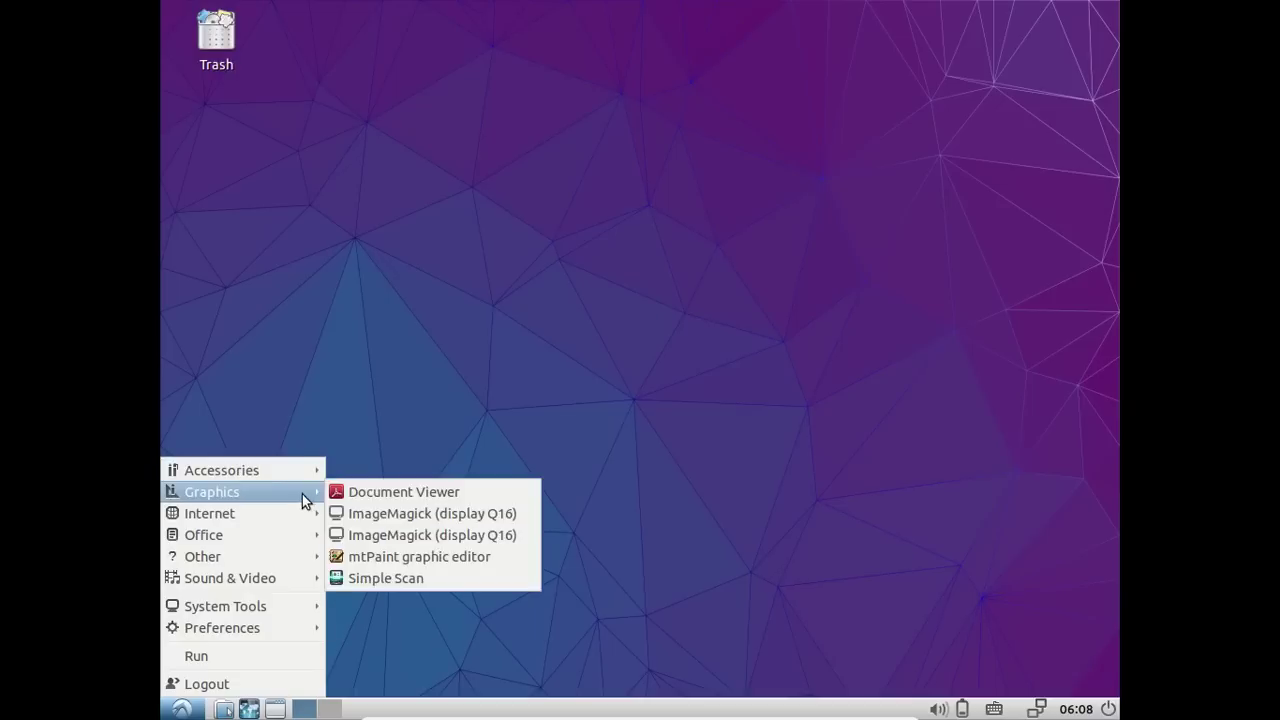
left_click(375, 537)
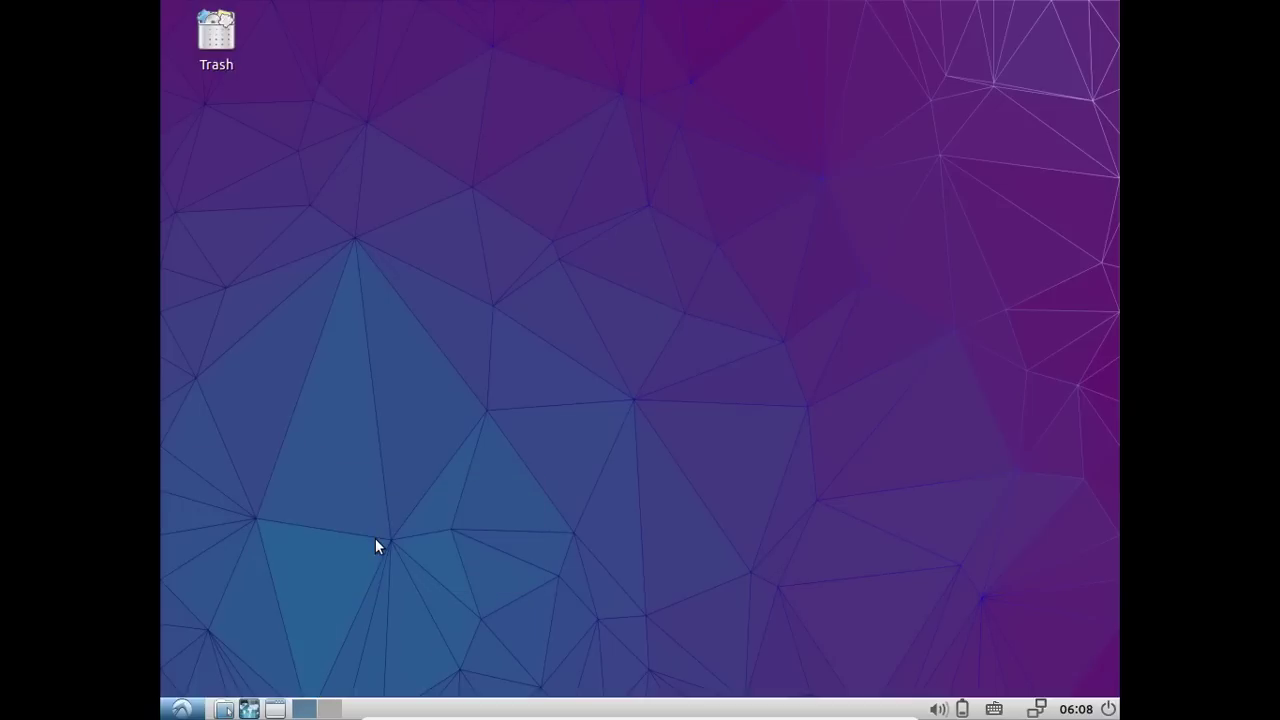
Browse the Office, Sound & Video and System Tools application categories, and return to the Accessories category.
left_click(181, 709)
mouse_move(250, 538)
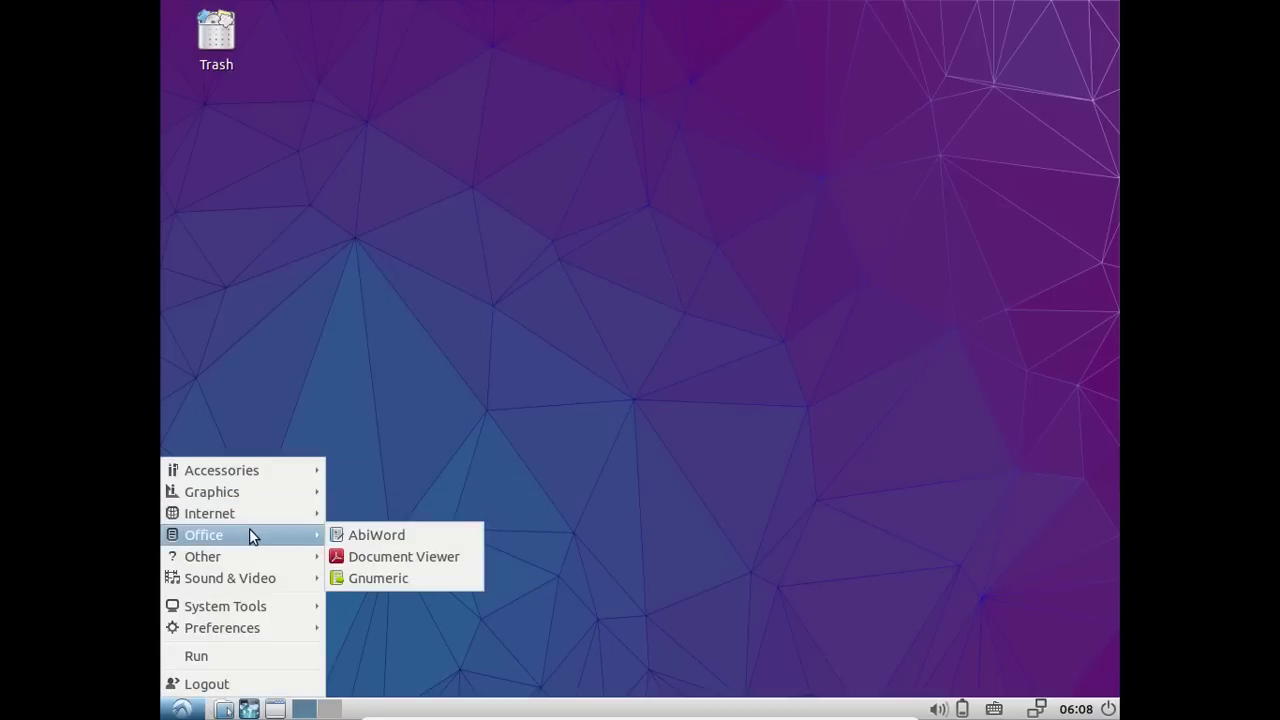
mouse_move(251, 580)
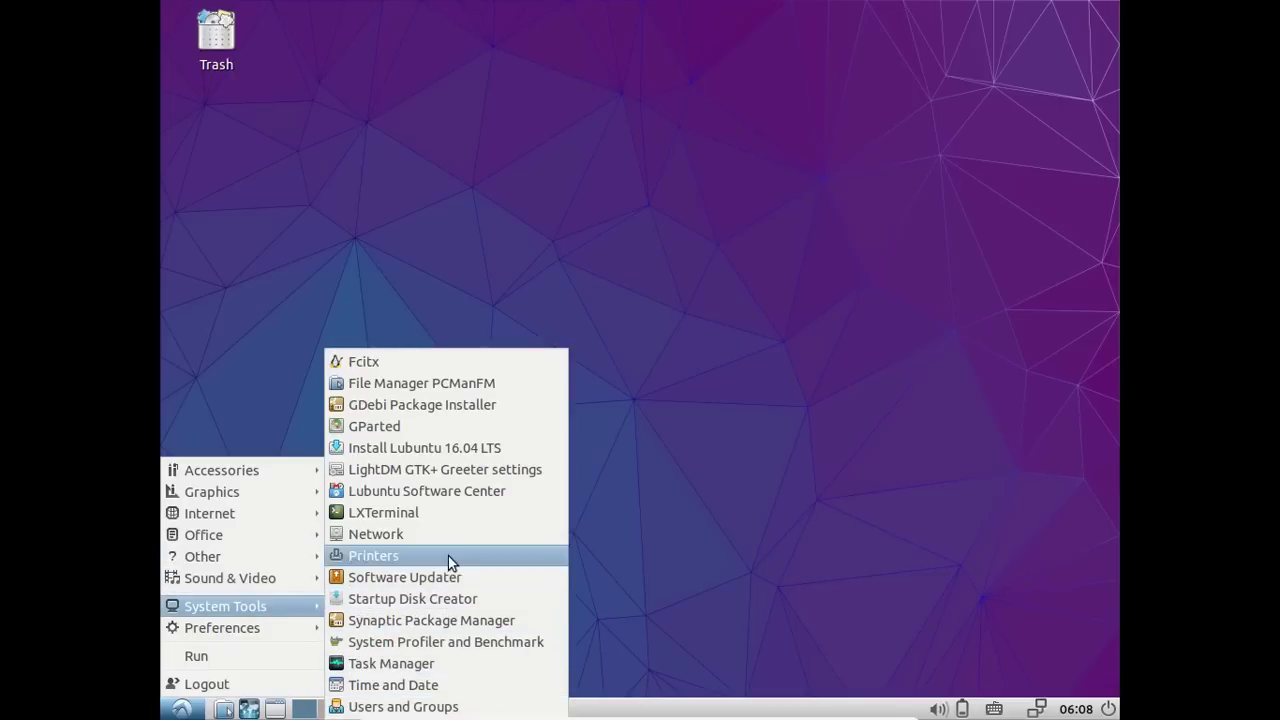
right_click(425, 328)
left_click(182, 709)
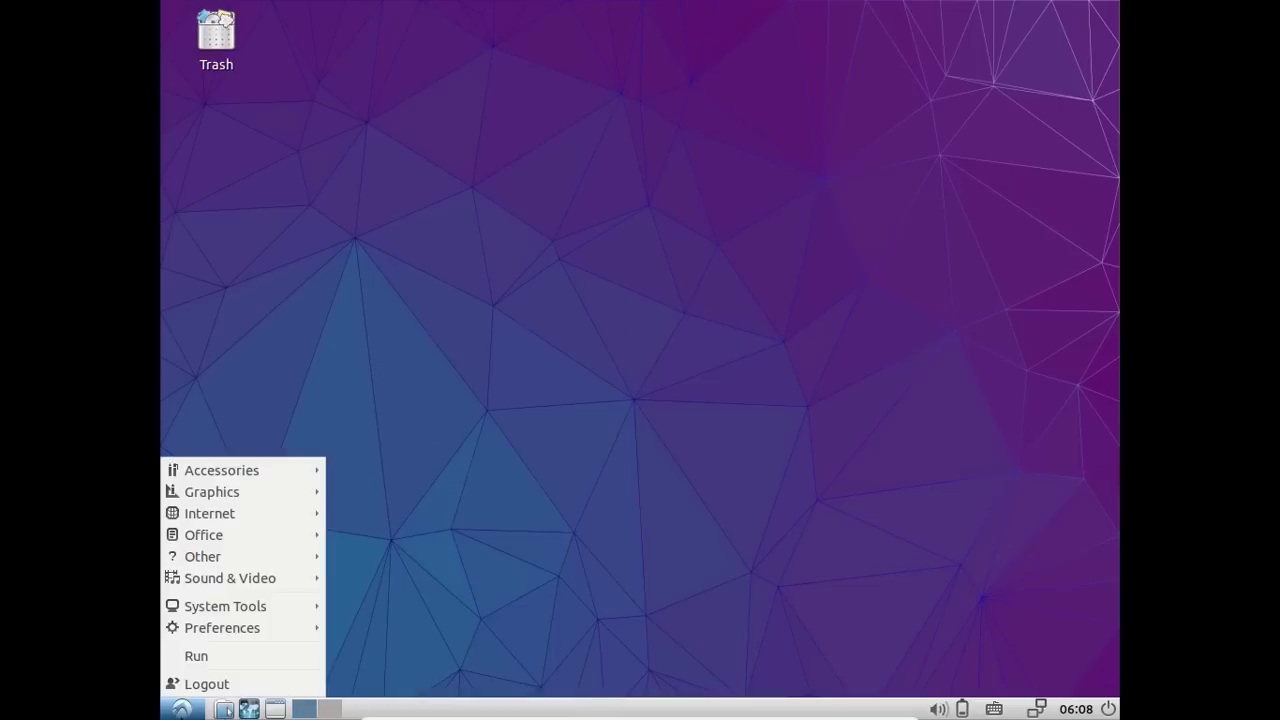
mouse_move(266, 468)
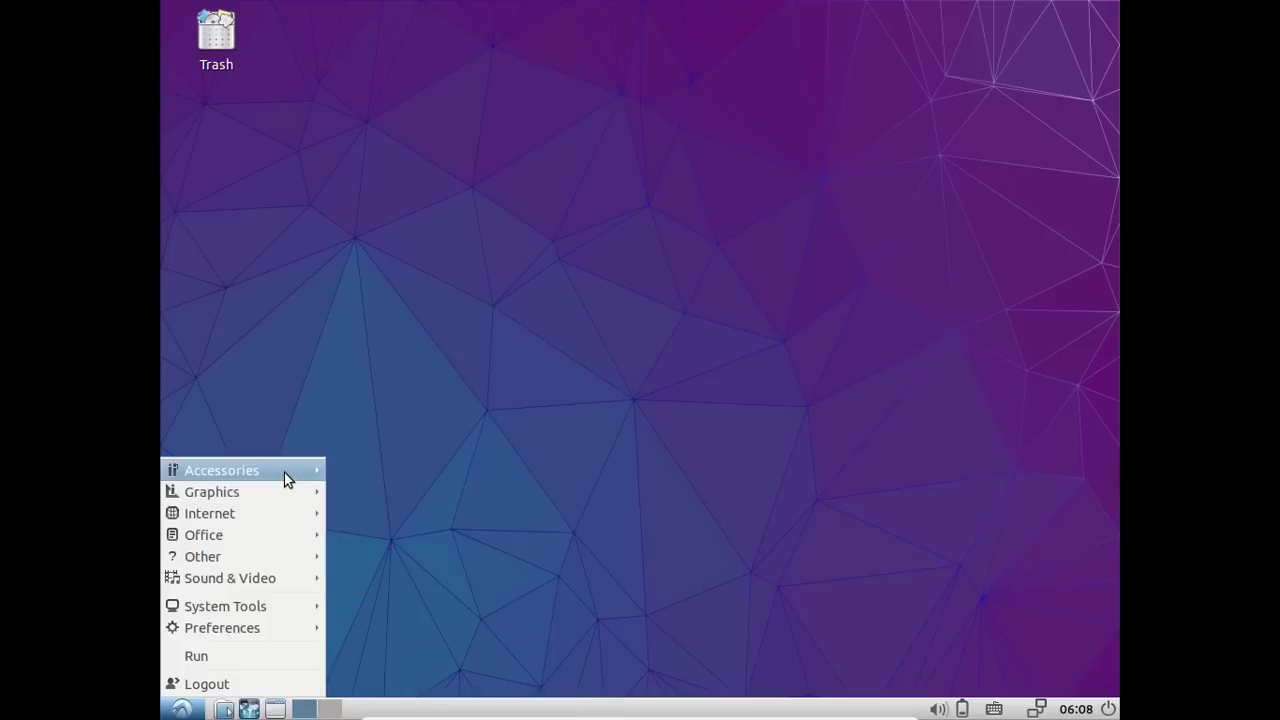
mouse_move(289, 516)
Open the file manager and go through its places, including Documents, Desktop, Applications, Videos, Pictures and the Home Folder.
key("super+e")
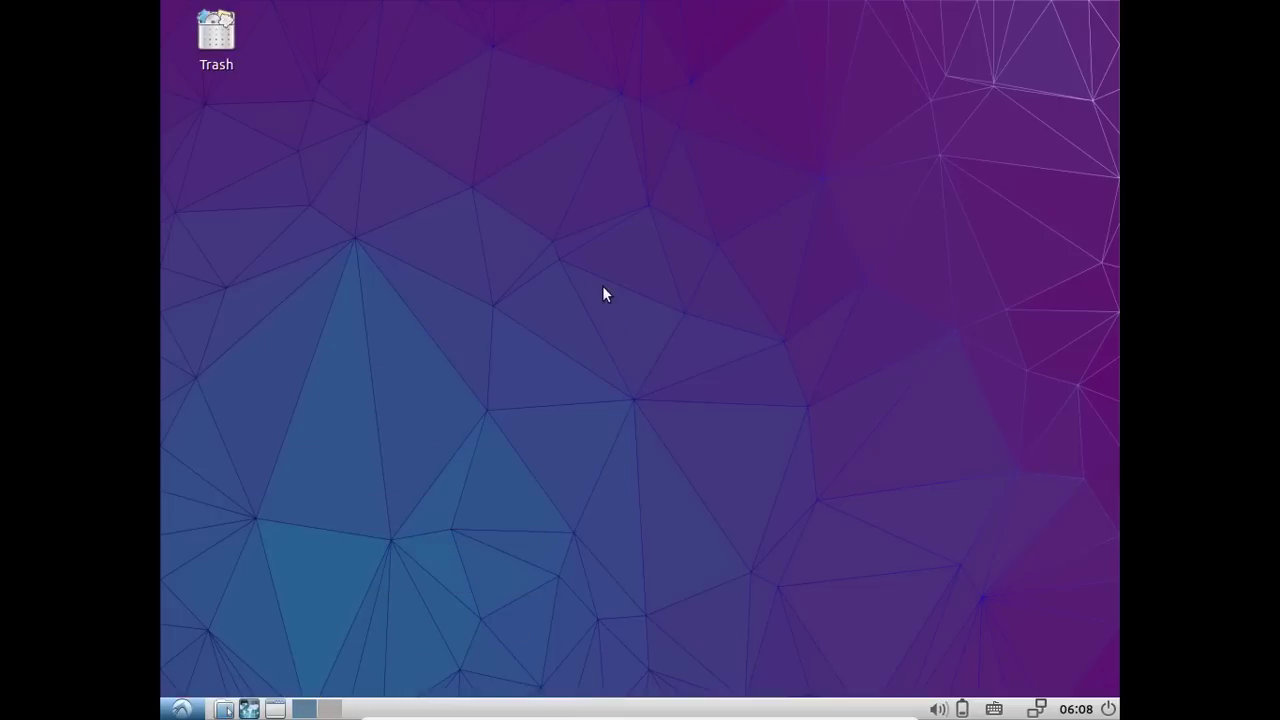
left_click(358, 280)
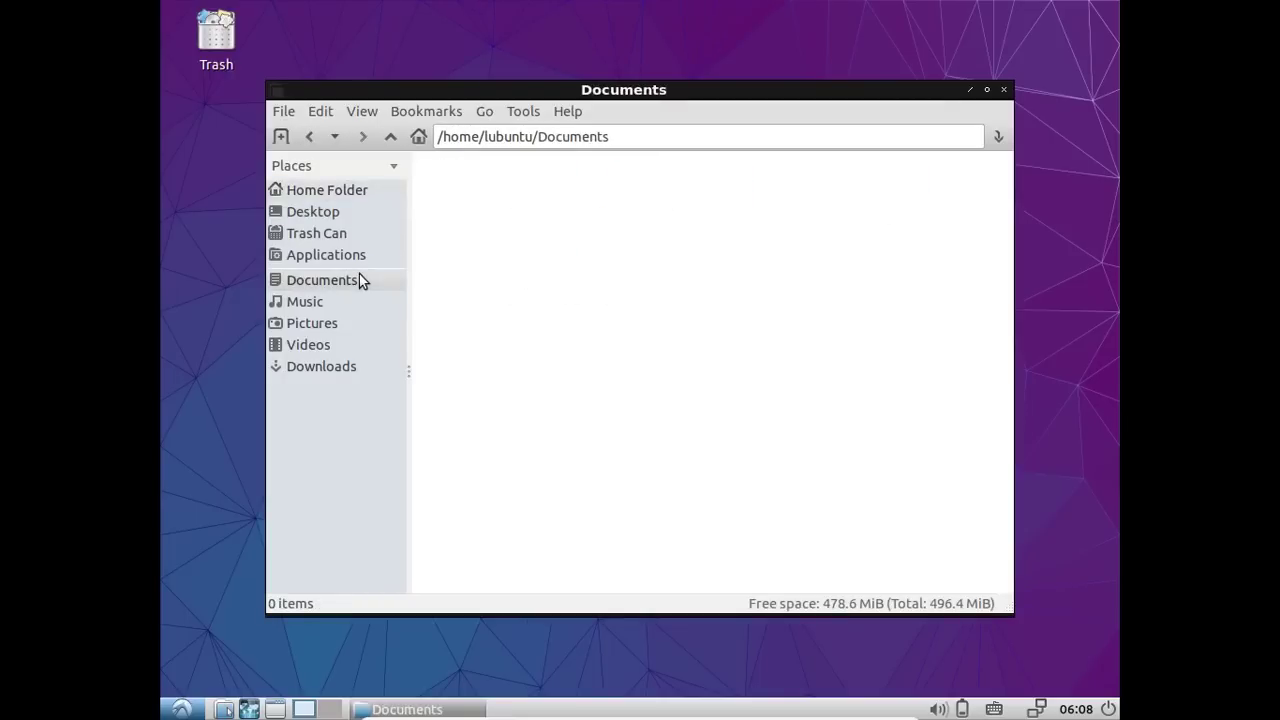
left_click(352, 254)
left_click(335, 216)
left_click(342, 235)
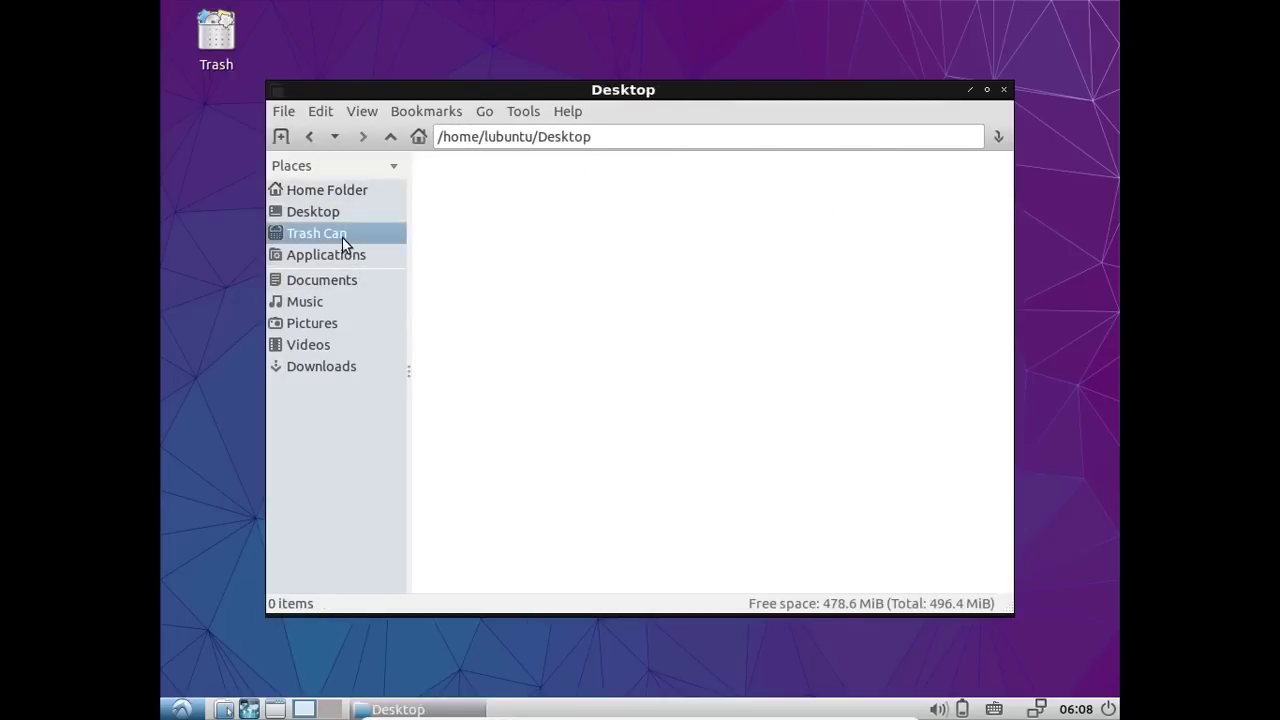
left_click(350, 256)
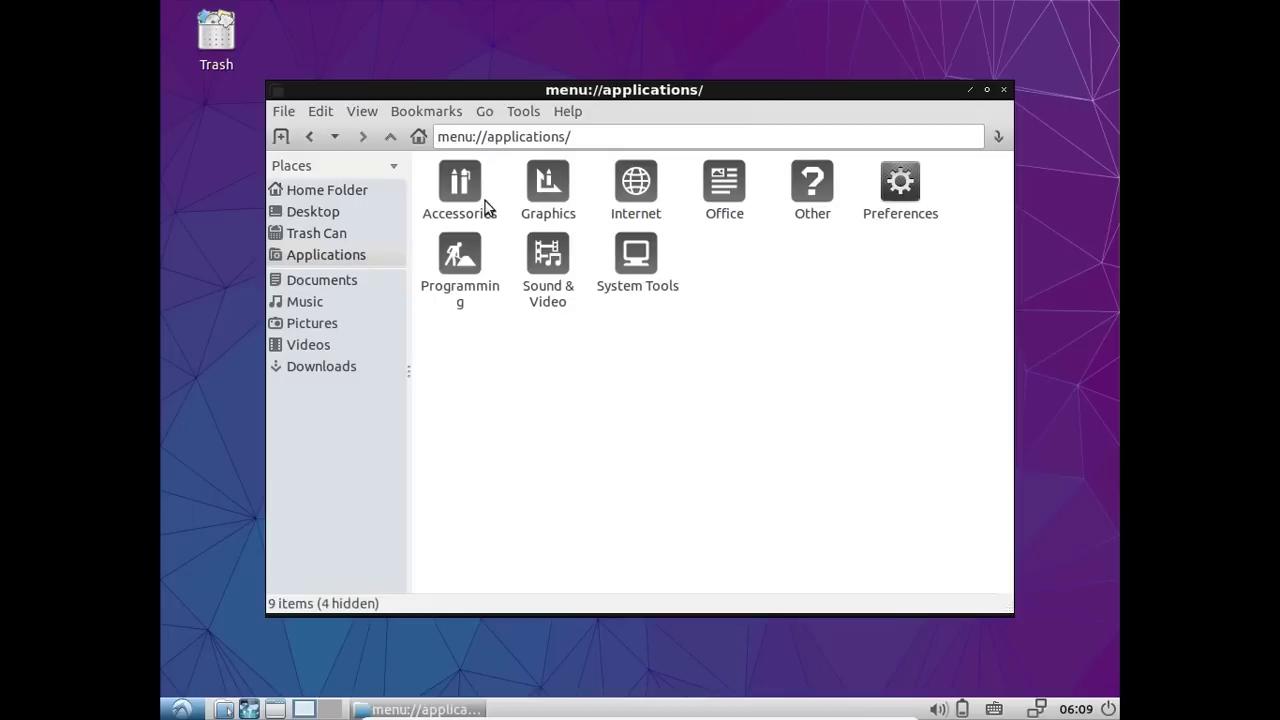
left_click(327, 344)
left_click(321, 325)
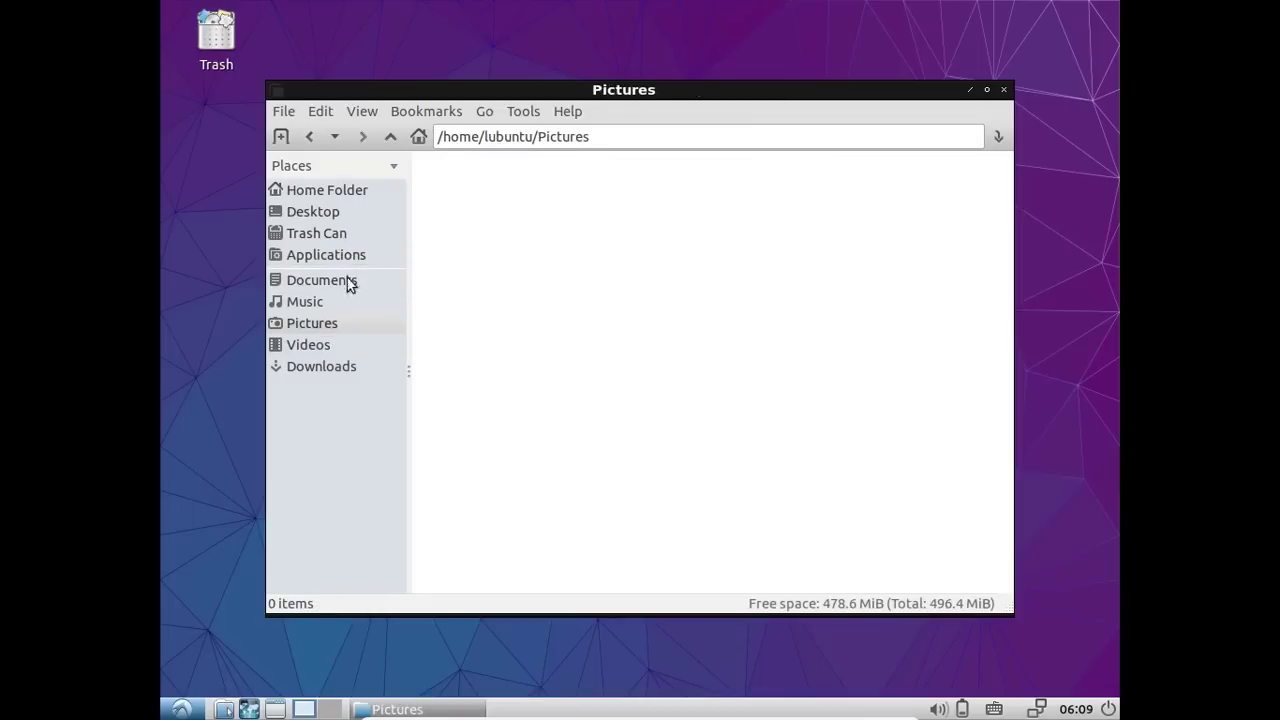
left_click(345, 192)
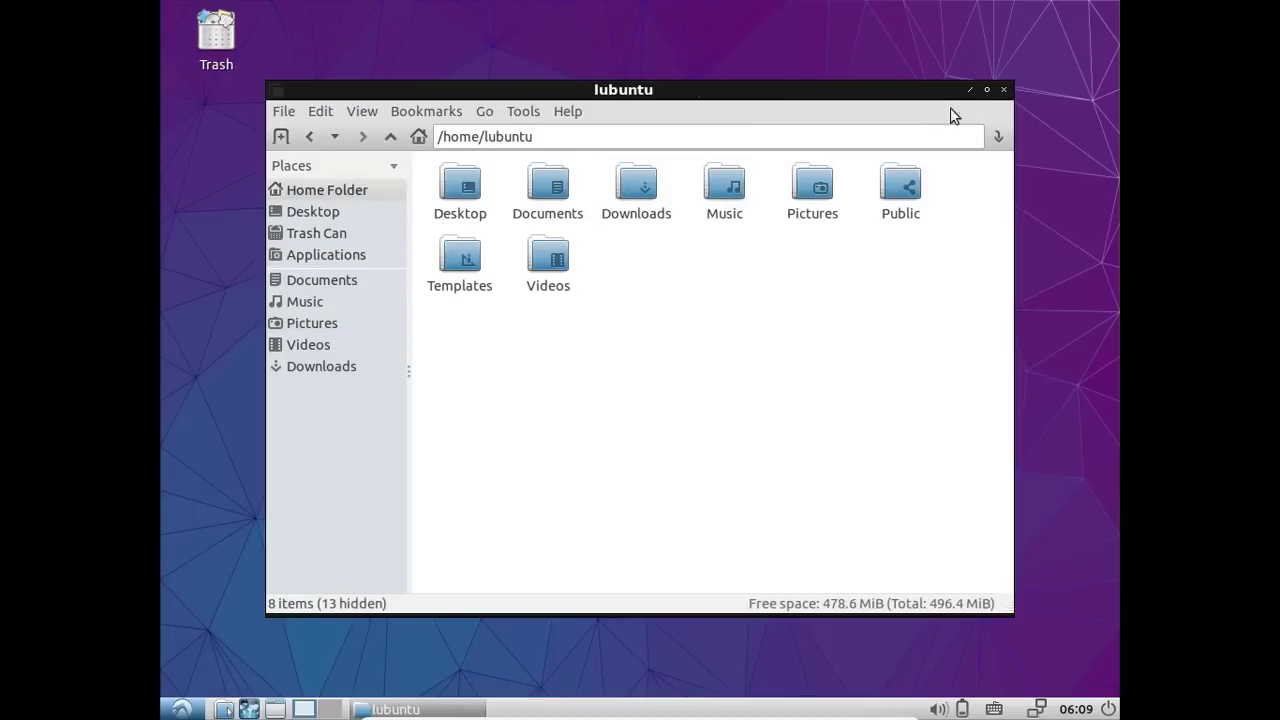
Maximize the file manager window, restore it to its previous size, and close it.
left_click(987, 89)
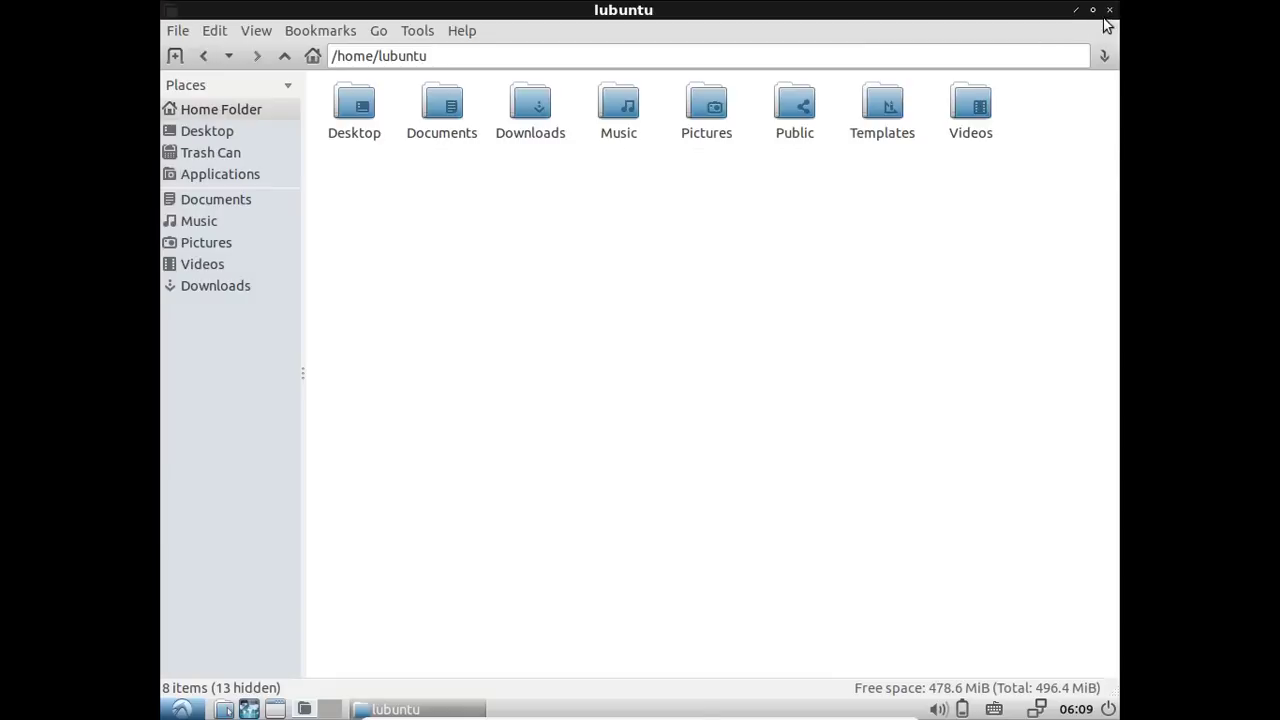
left_click(1092, 10)
left_click(1004, 90)
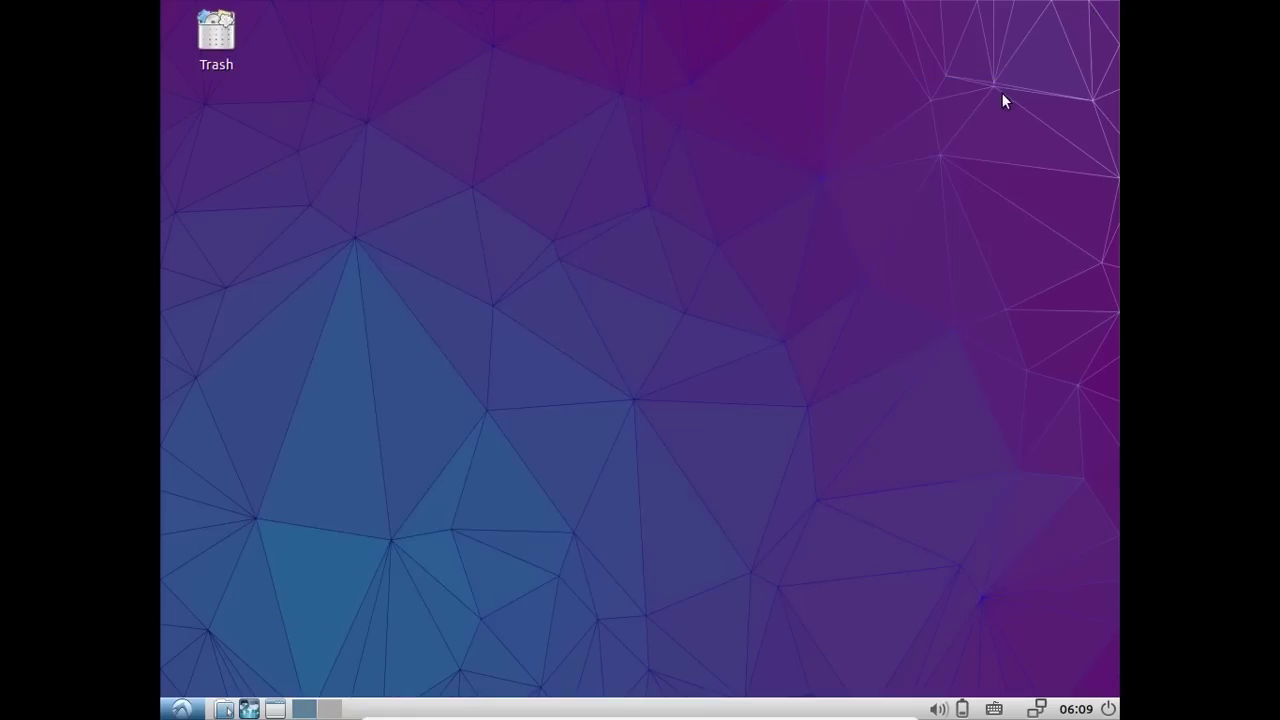
View Light Locker Settings and close it without changes, and bring up and dismiss the desktop's context options.
left_click(181, 709)
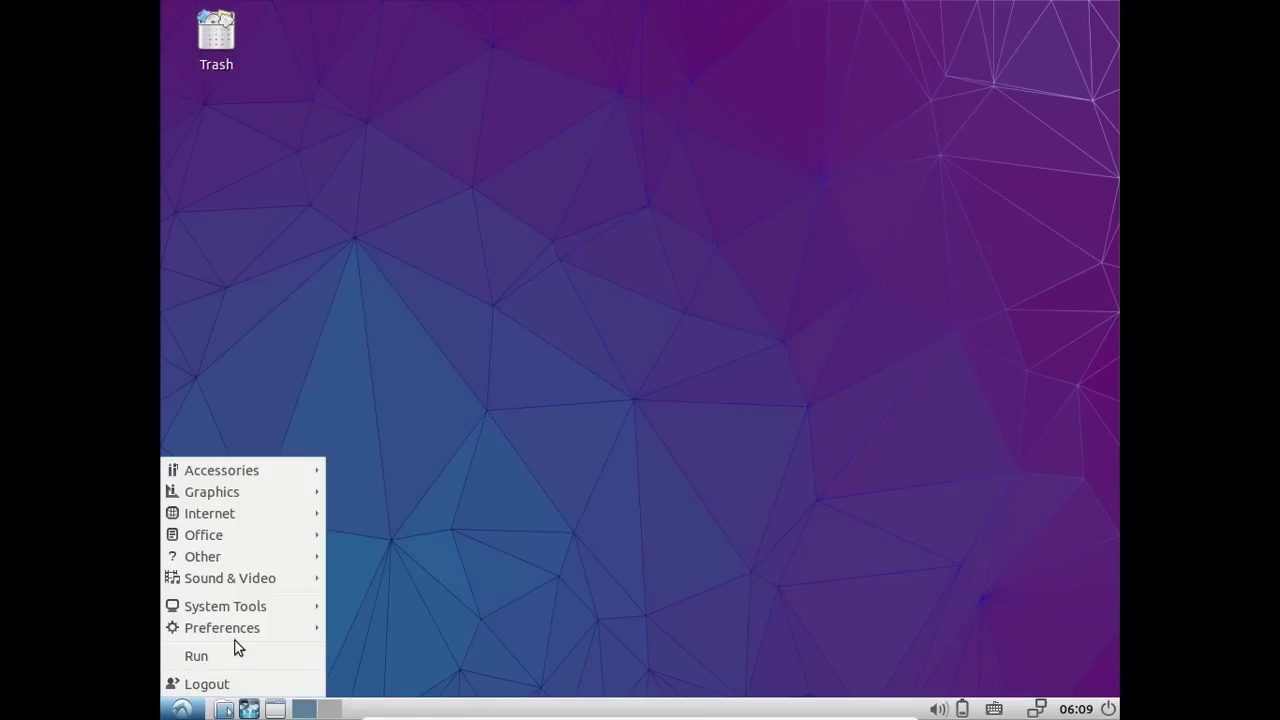
mouse_move(233, 637)
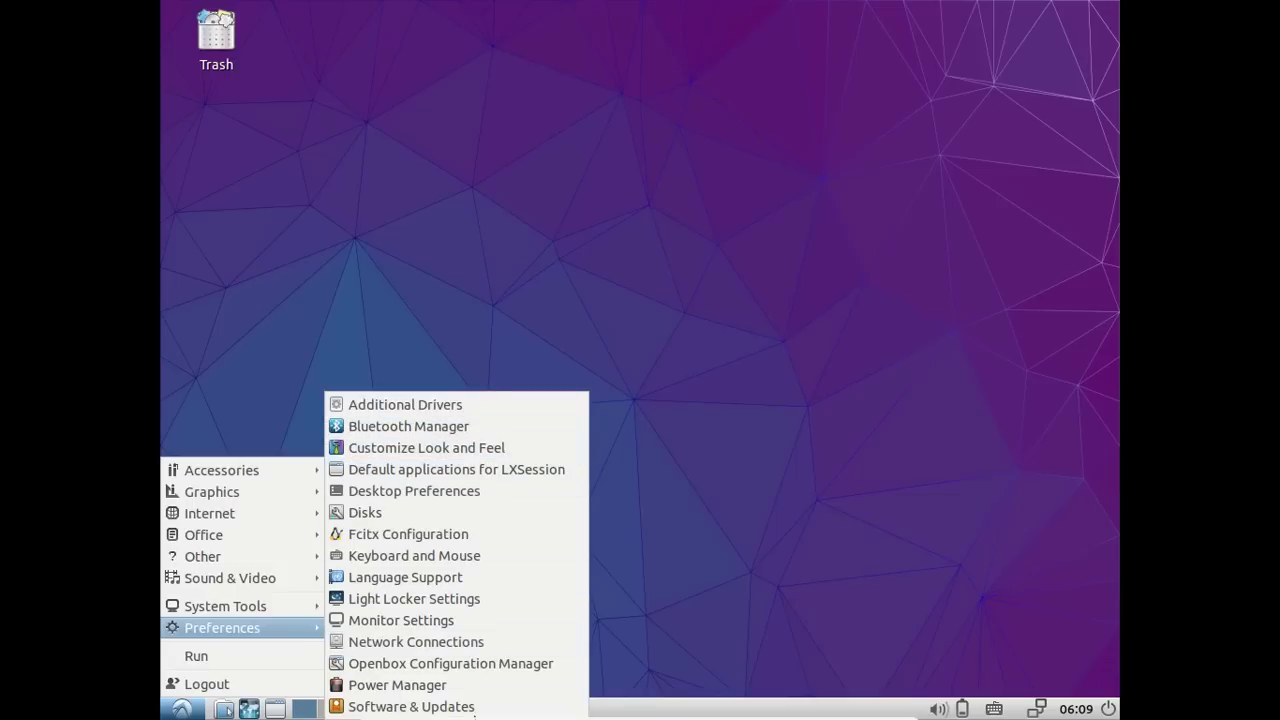
left_click(461, 600)
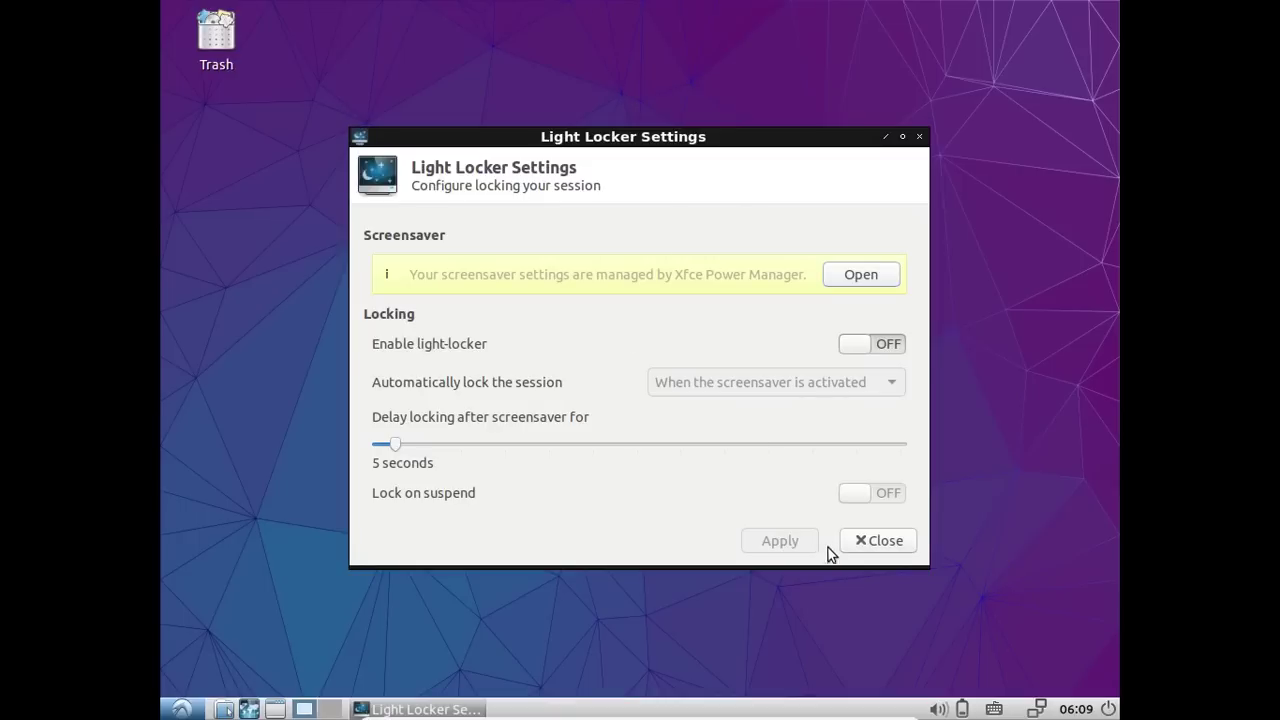
left_click(886, 541)
right_click(481, 612)
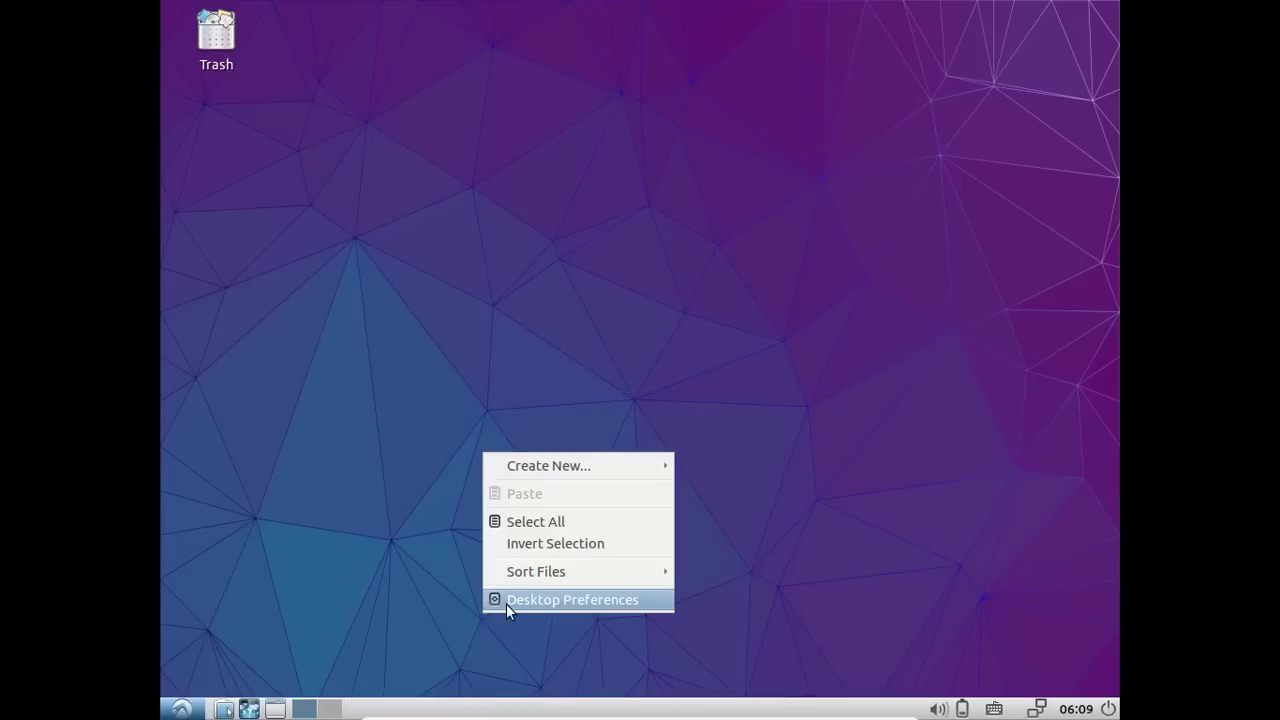
key("Escape")
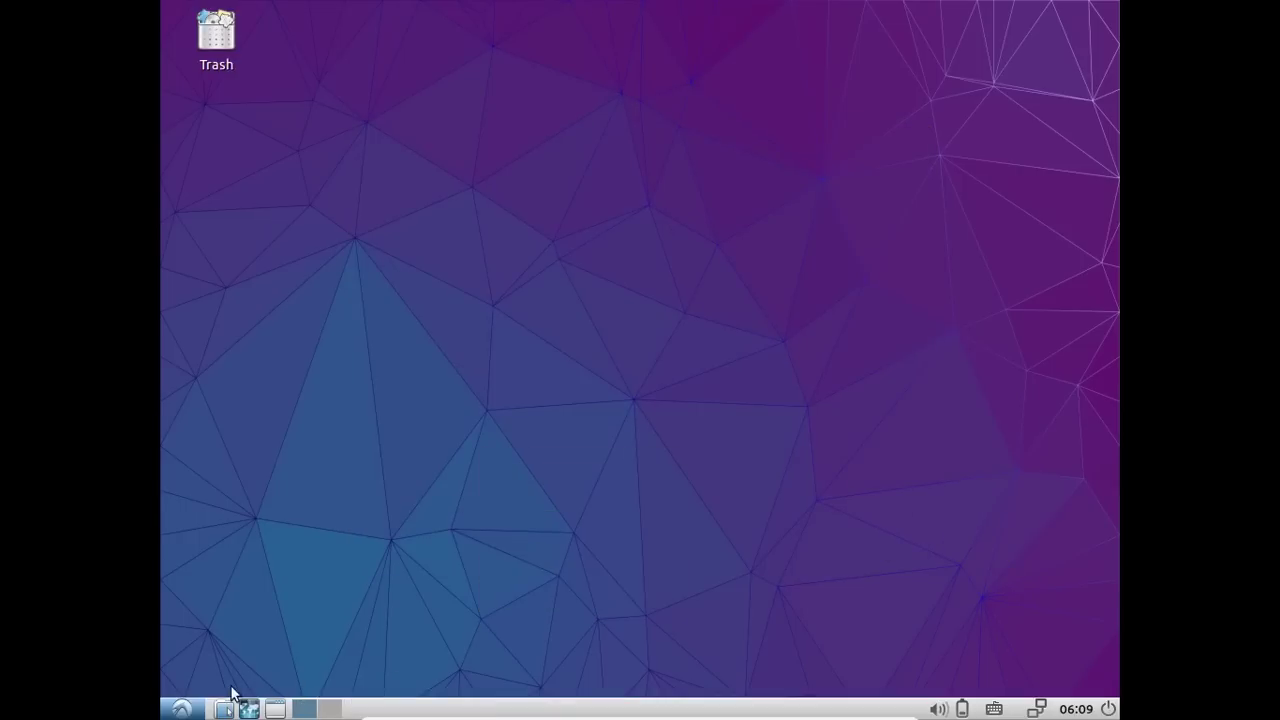
Look through the application categories again, from Graphics and Office down to Preferences, without launching anything.
left_click(181, 709)
mouse_move(275, 487)
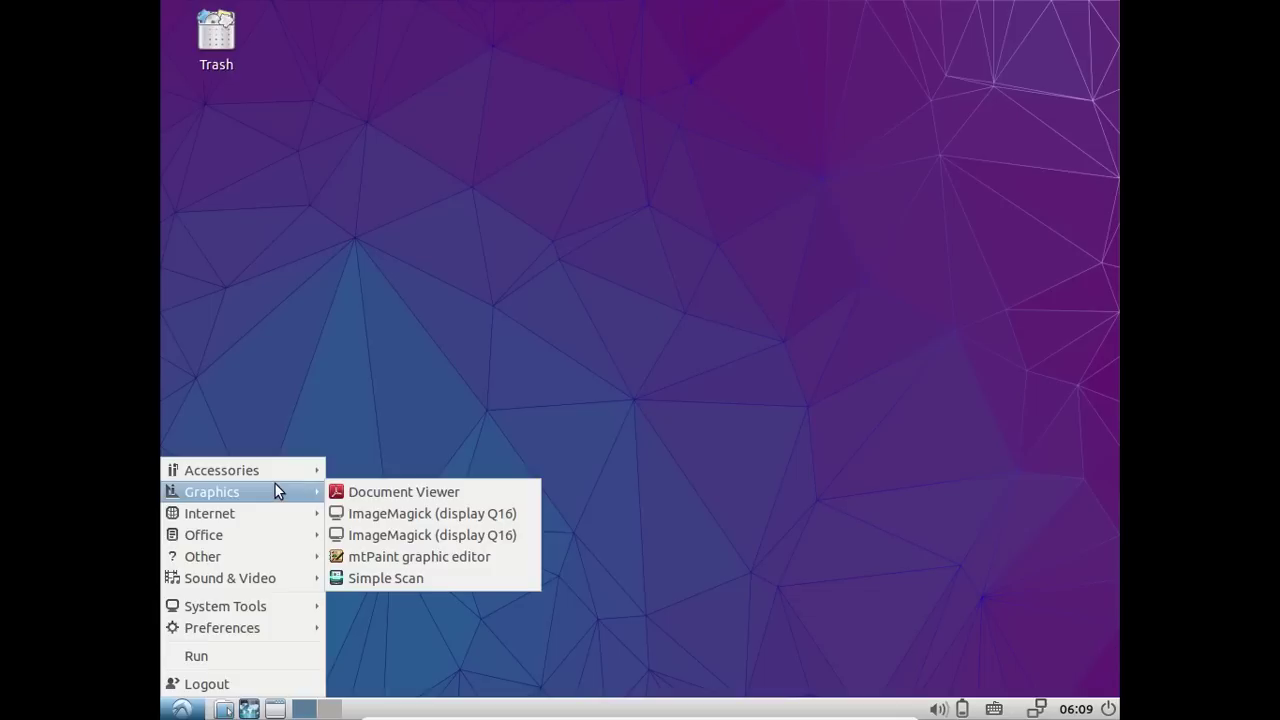
mouse_move(277, 536)
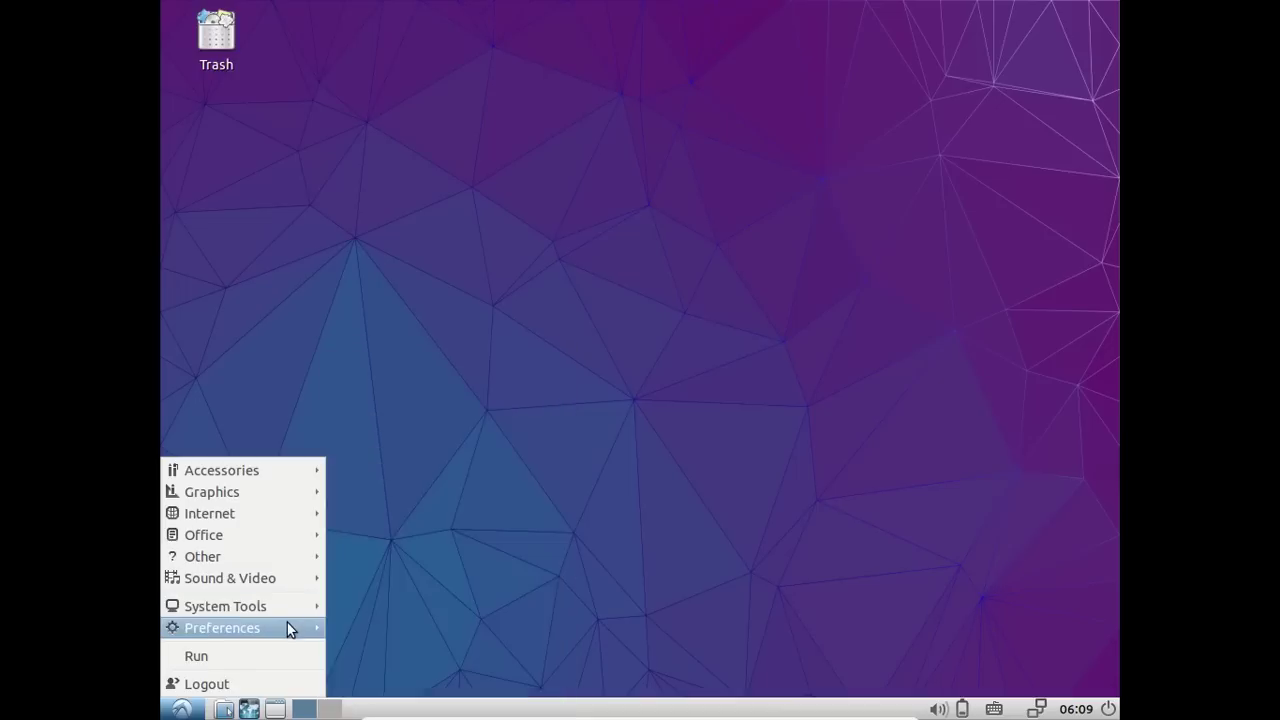
mouse_move(287, 626)
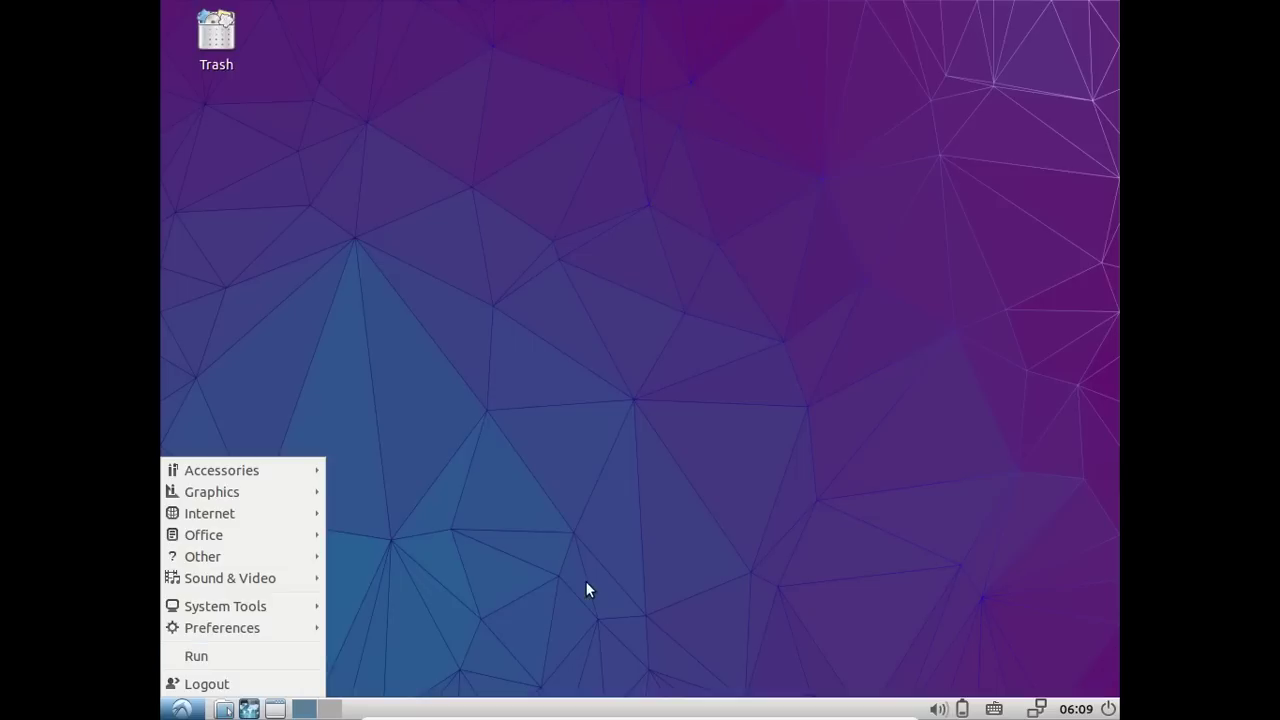
left_click(924, 590)
View the session's logout and shutdown options, and cancel without ending the session.
left_click(1107, 708)
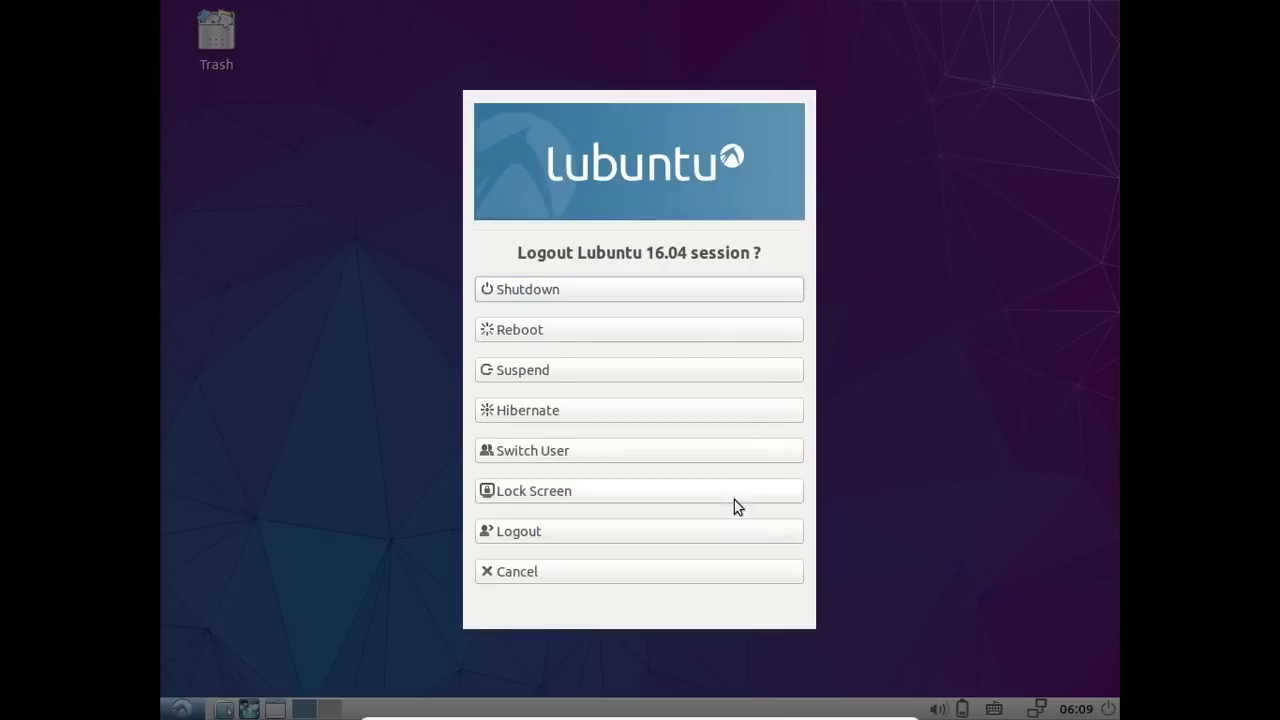
left_click(667, 574)
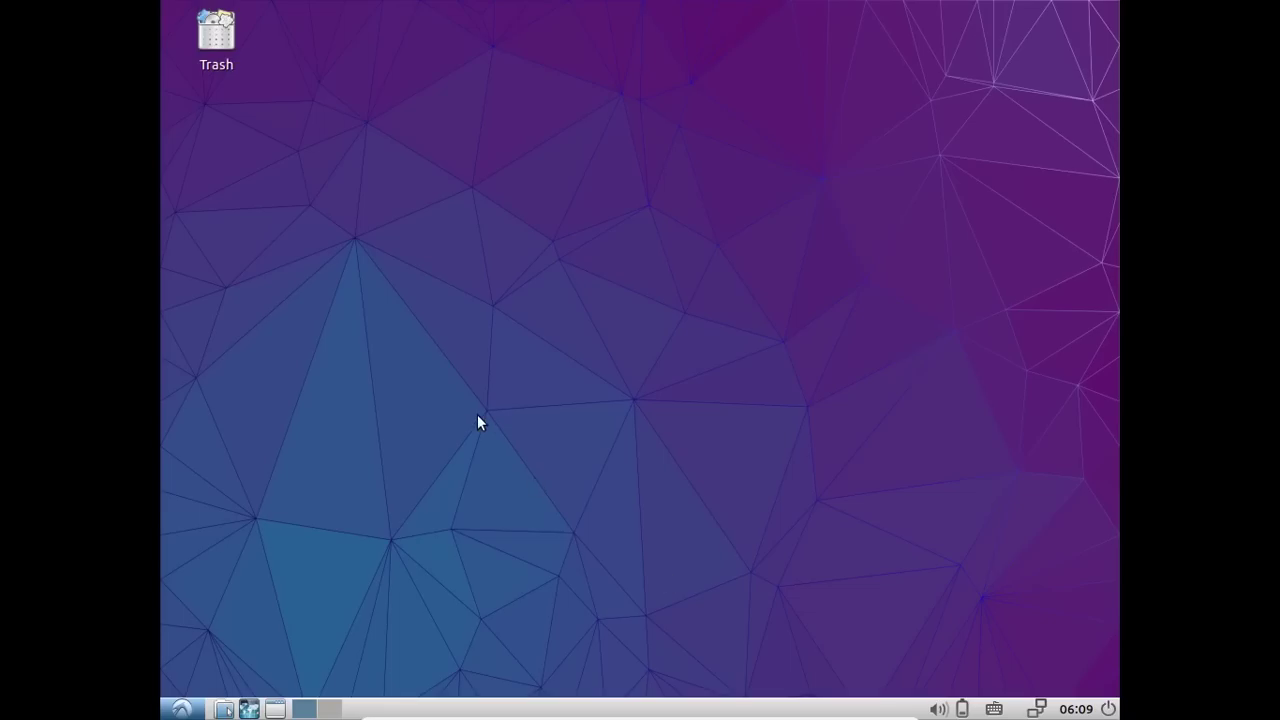
Open a terminal and run lsb_release.
key("ctrl+alt+t")
type("l")
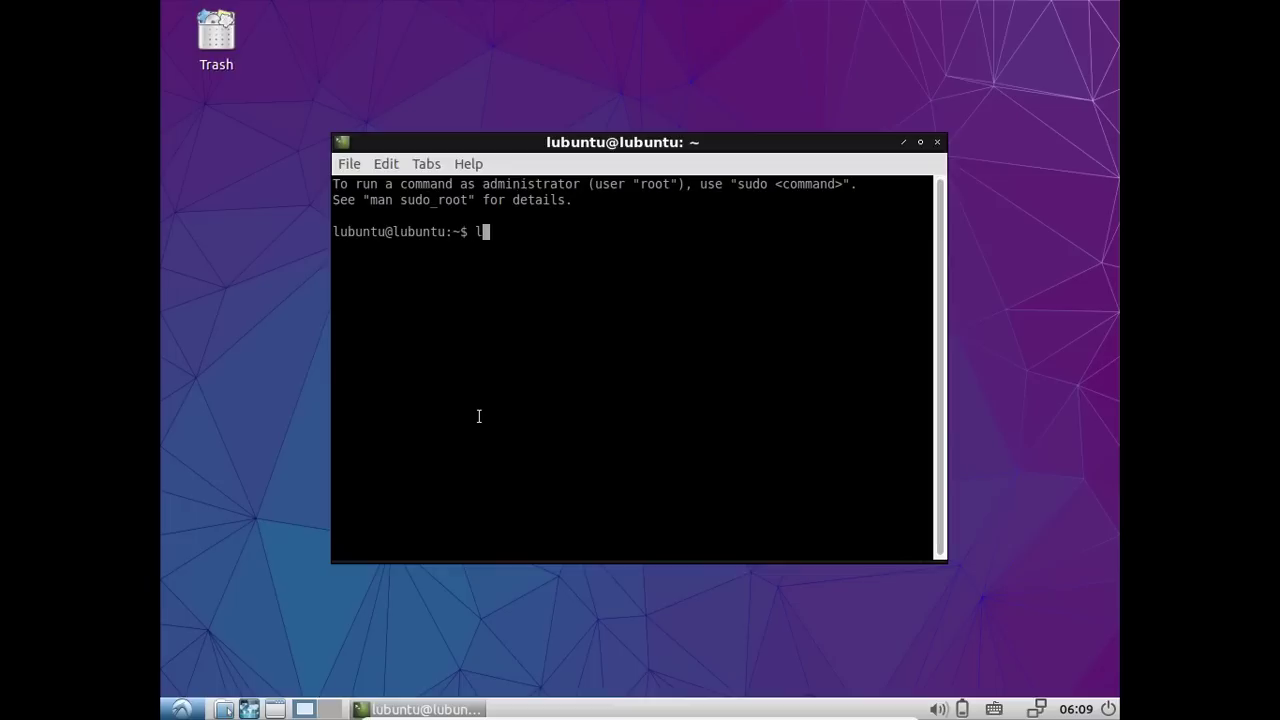
type("sb_release")
key("Return")
key("Return")
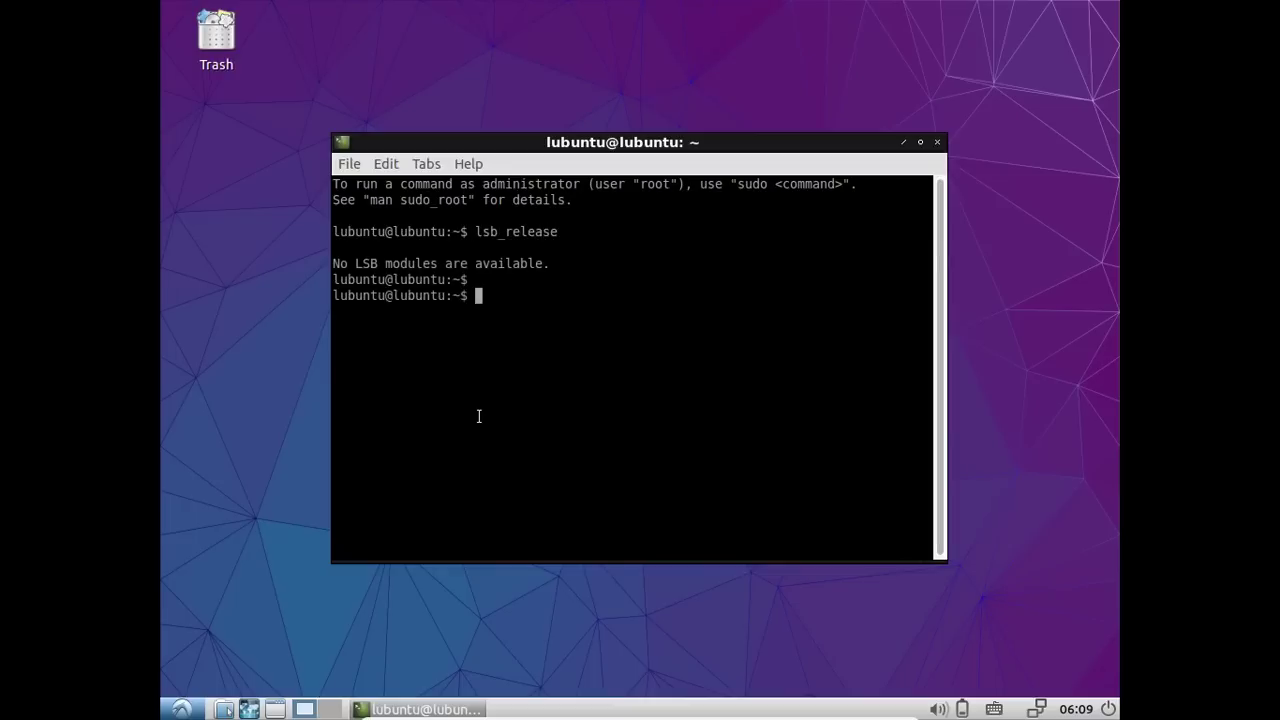
Run lsb_release -a and highlight the distribution details from Distributor ID to Codename in the output.
key("Up")
type("-a")
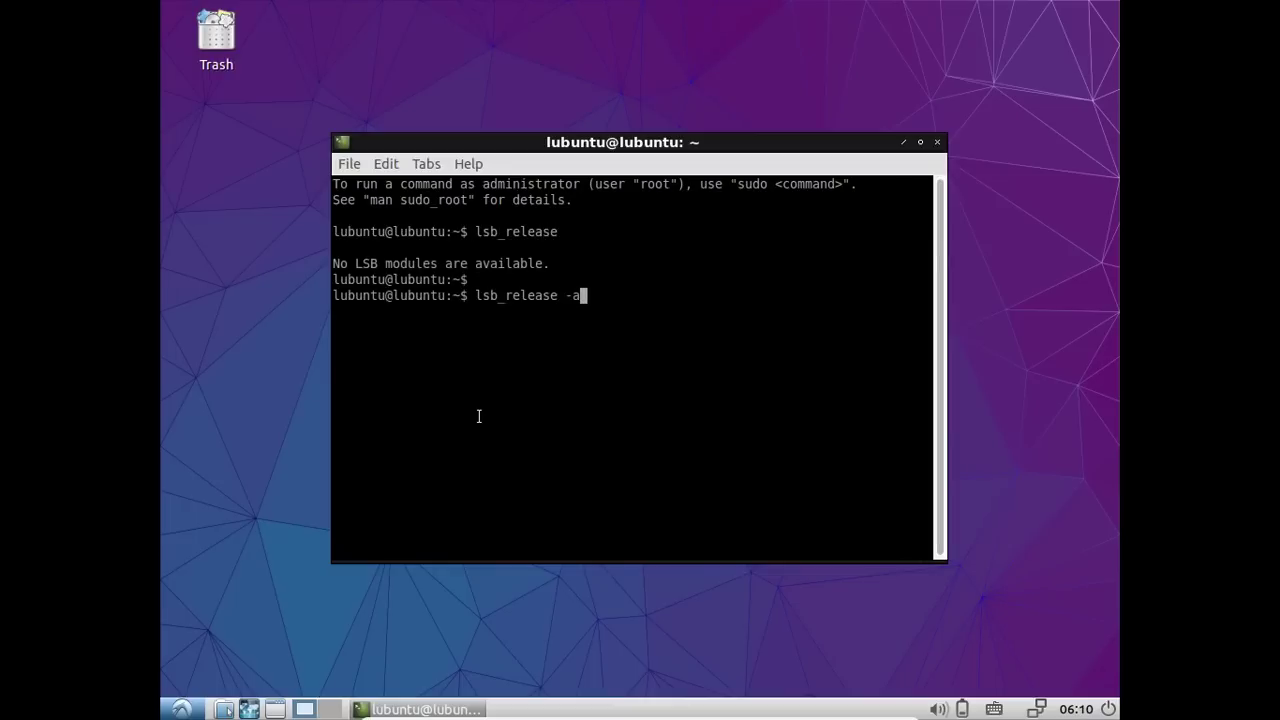
key("Return")
left_click_drag(500, 374, 443, 333)
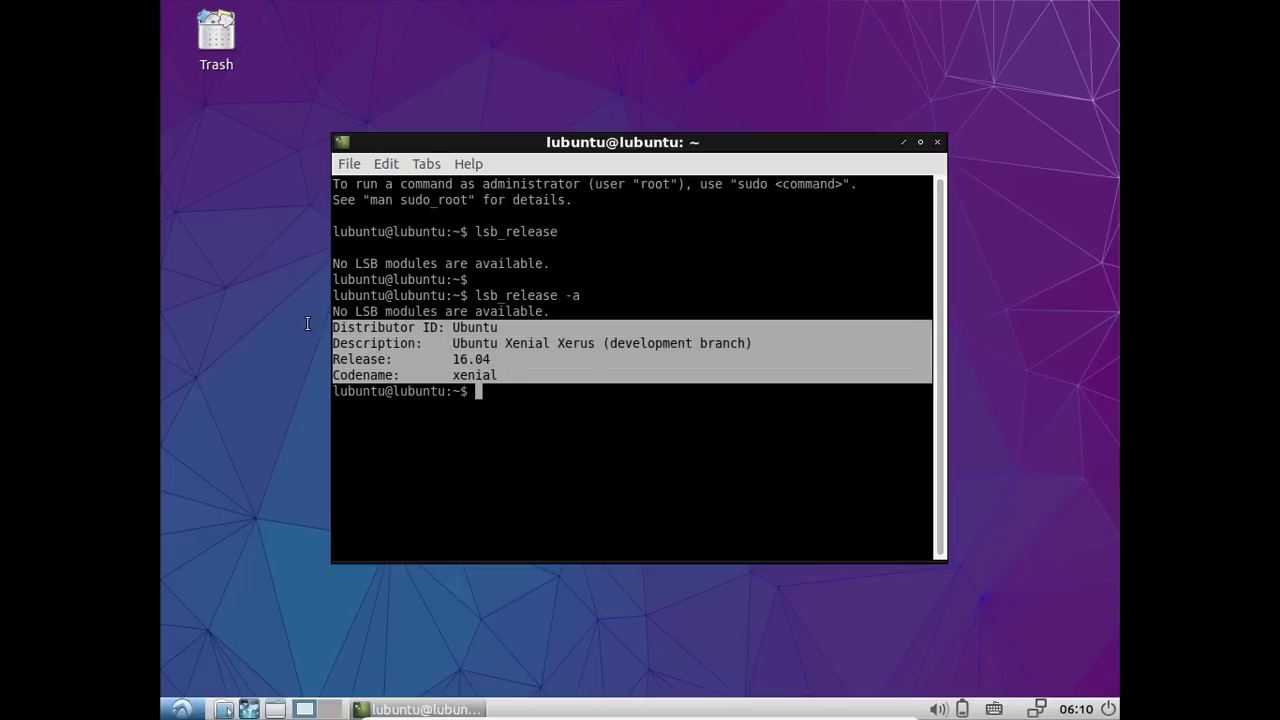
Run uname -a and highlight the kernel version number in its output, clearing the highlight when done.
left_click(492, 376)
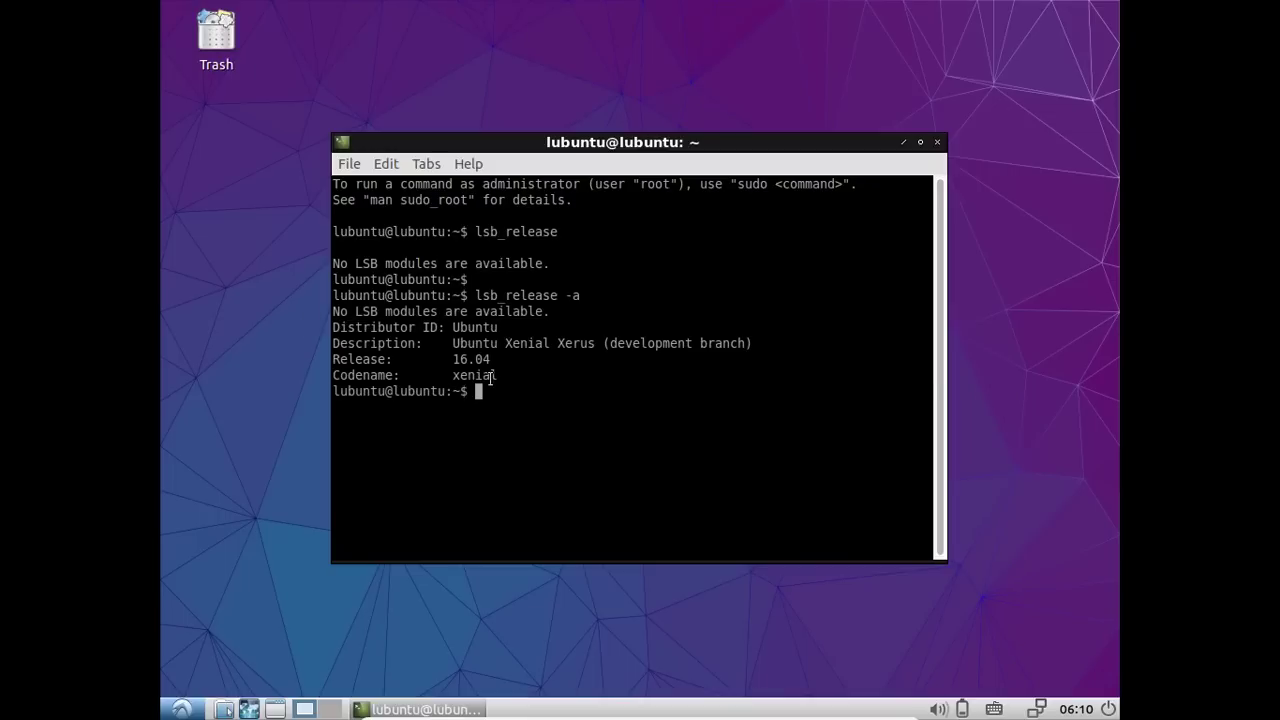
type("uname -a")
key("Return")
key("Return")
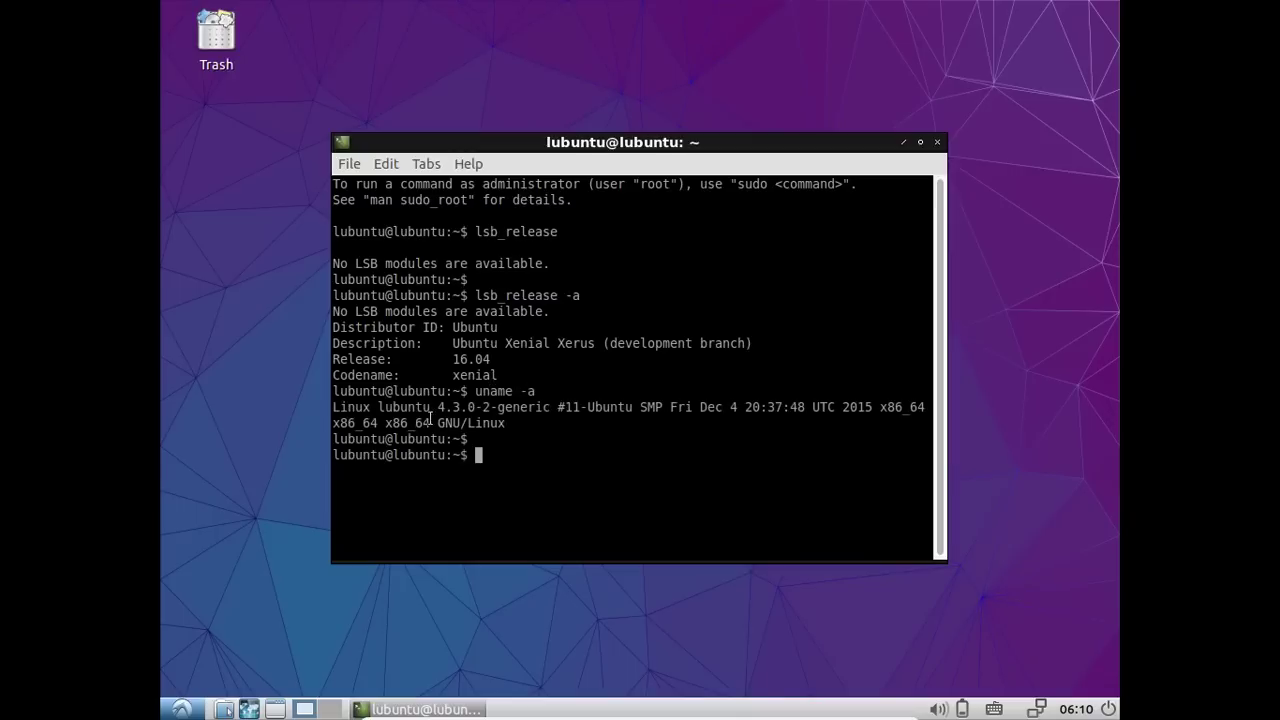
left_click_drag(437, 408, 487, 410)
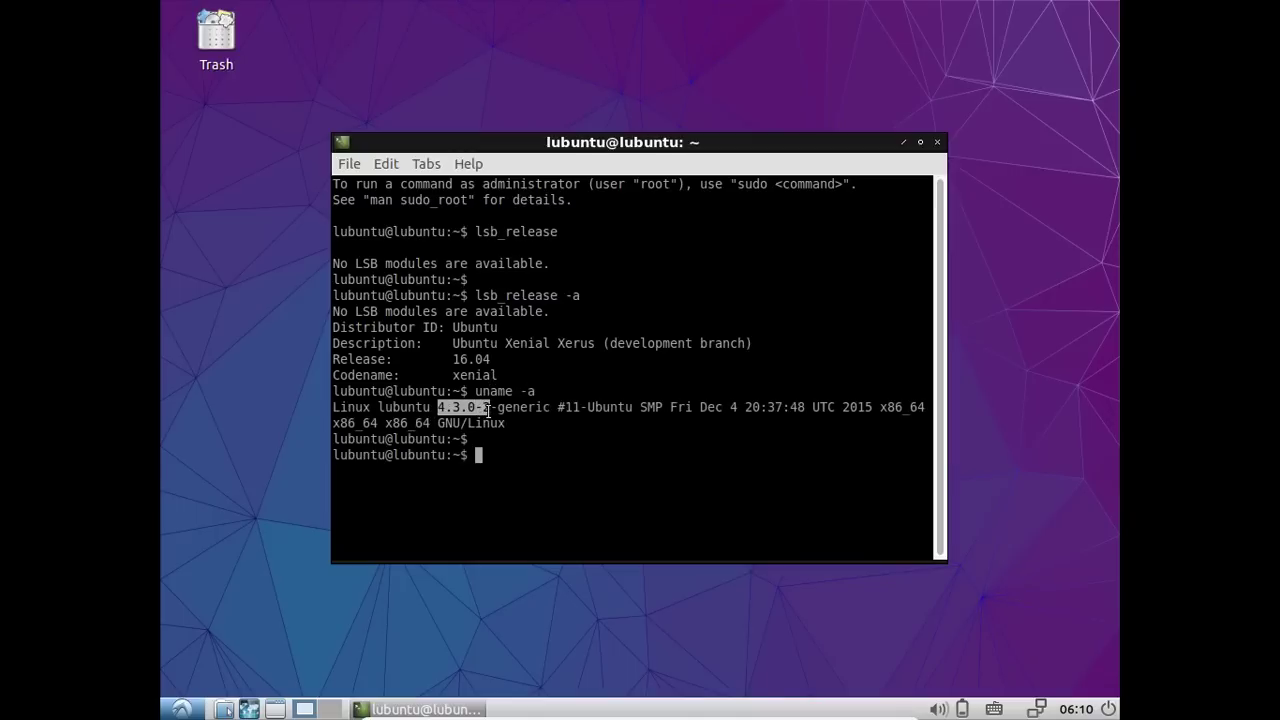
triple_click(489, 409)
left_click(503, 423)
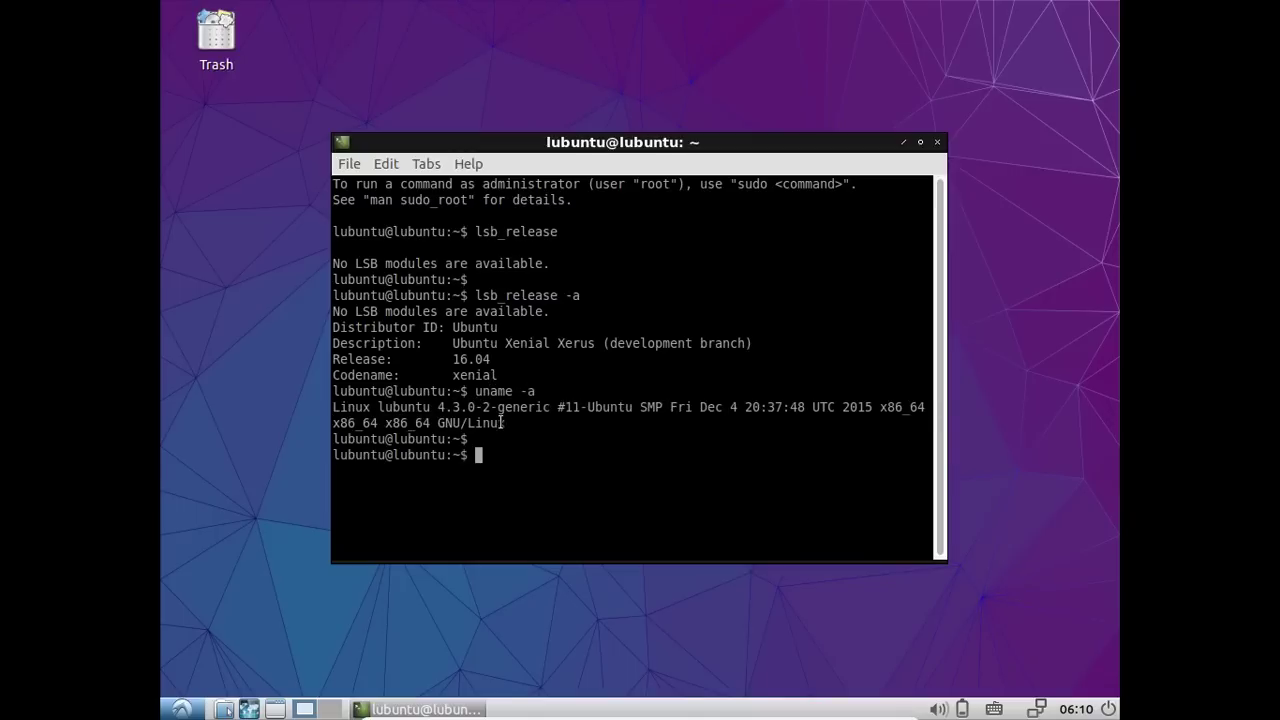
Clear the terminal, view the running processes with top, and quit back to a cleared prompt.
type("clear")
key("Return")
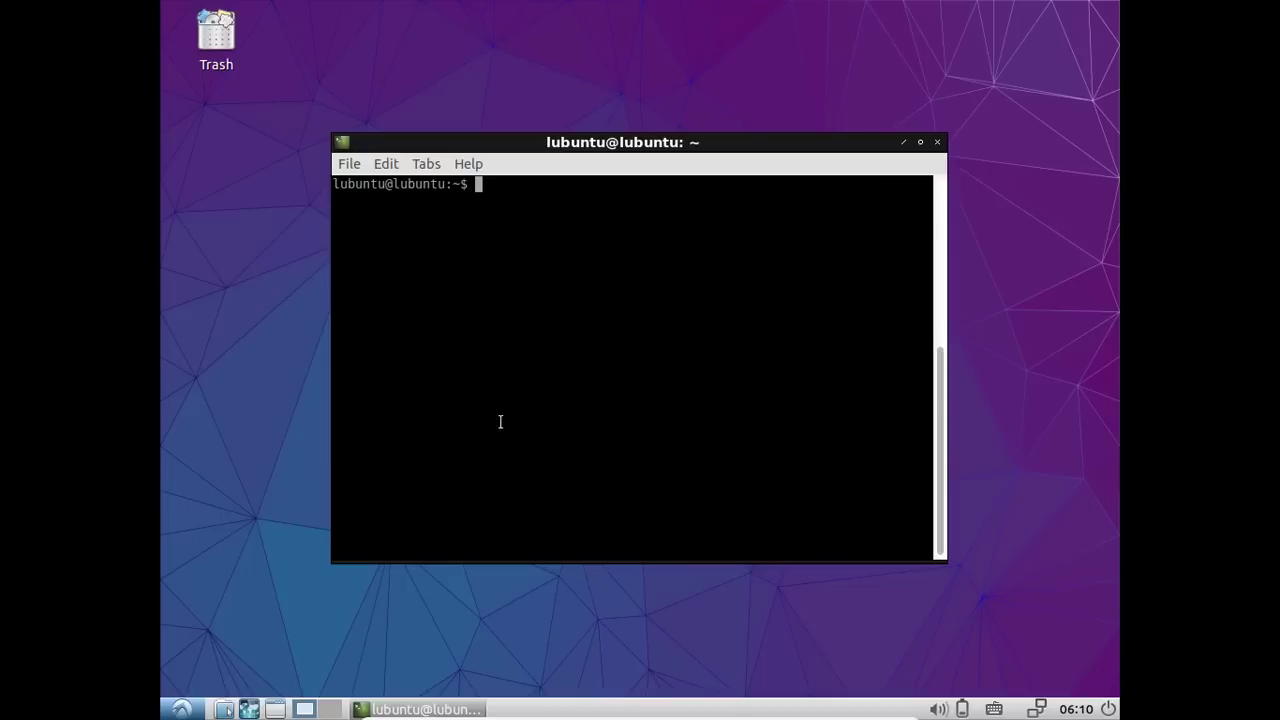
type("top")
key("Return")
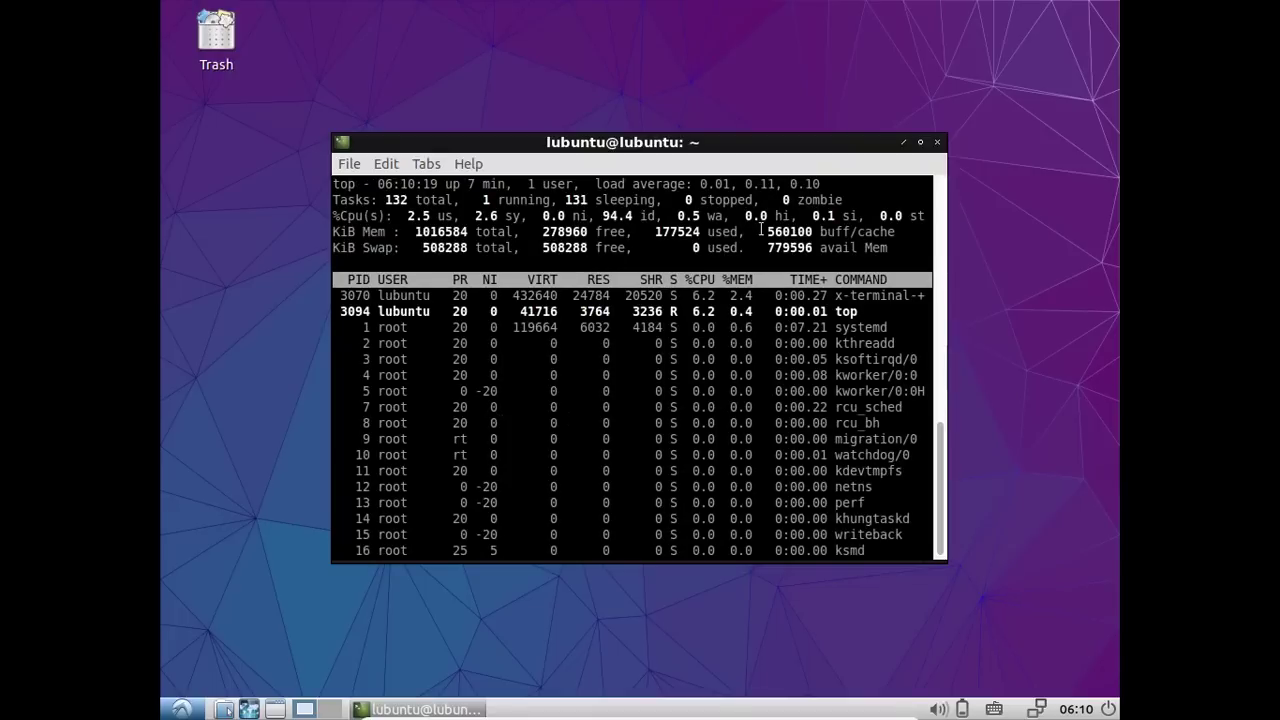
type("qclear")
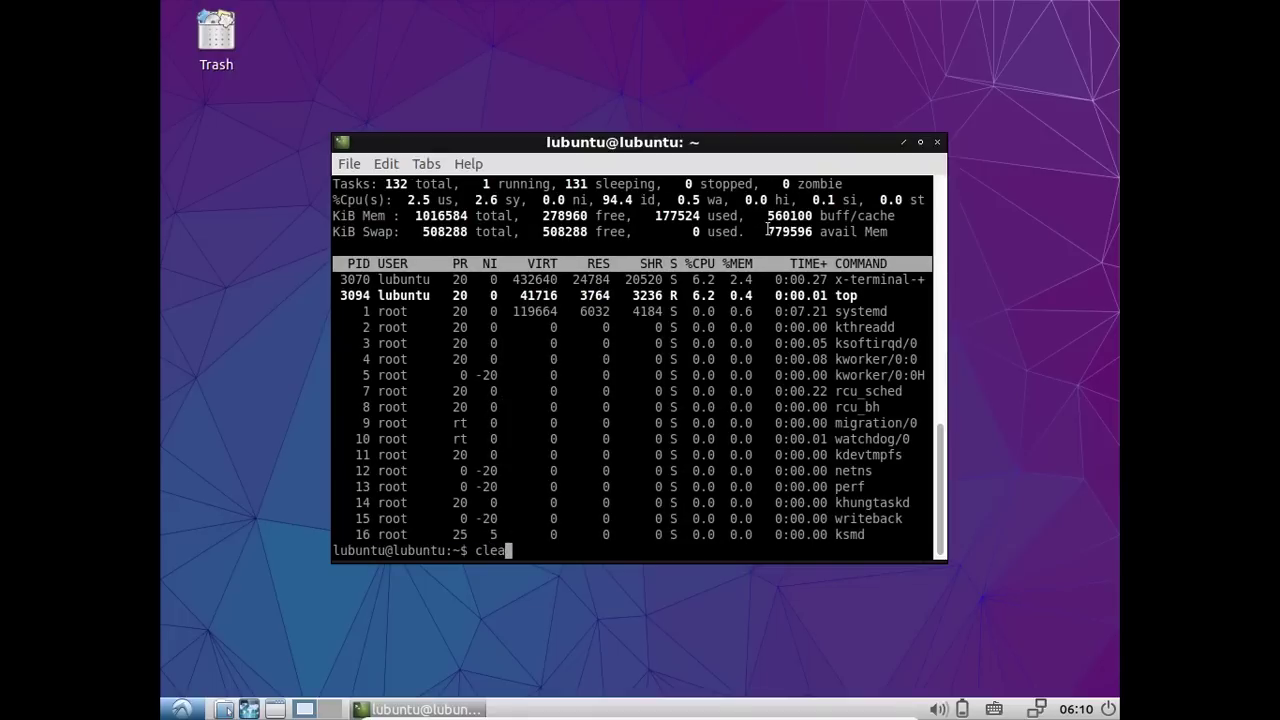
key("Return")
Run ps aux and look through the full process list, from the earlier terminal output to the last entry.
type("ps aux")
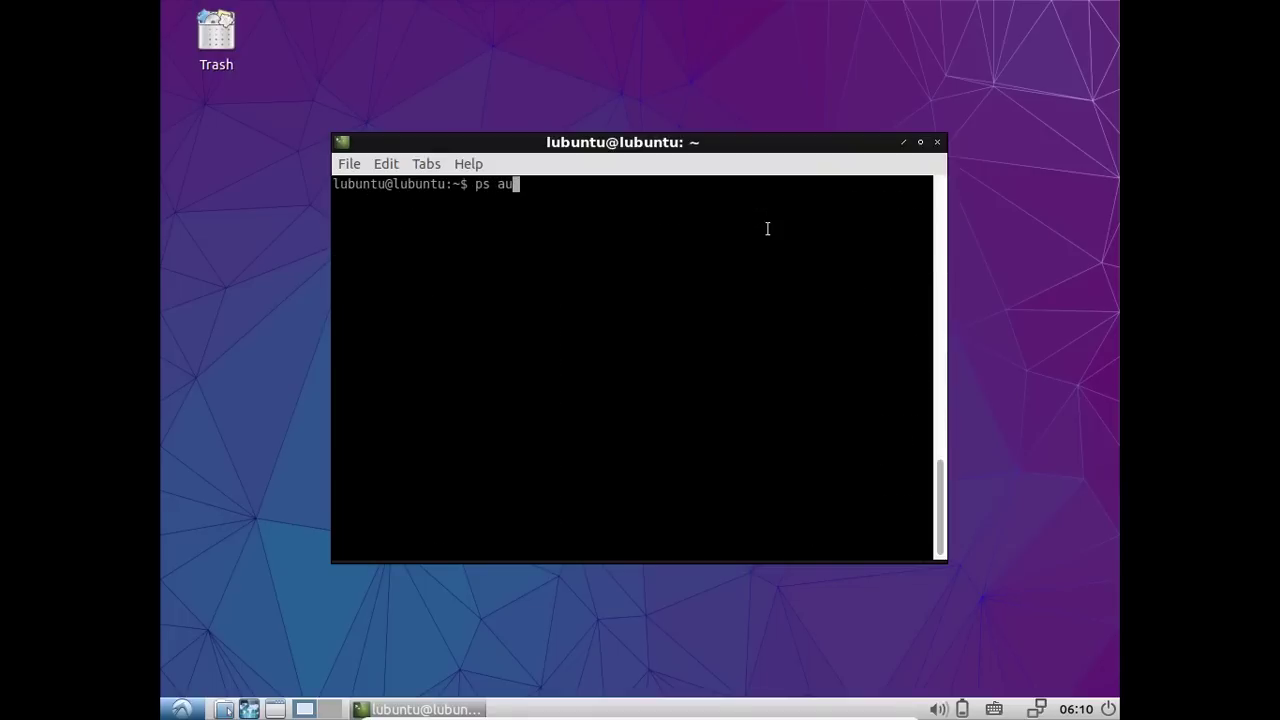
key("Return")
scroll(767, 230, "up", 3)
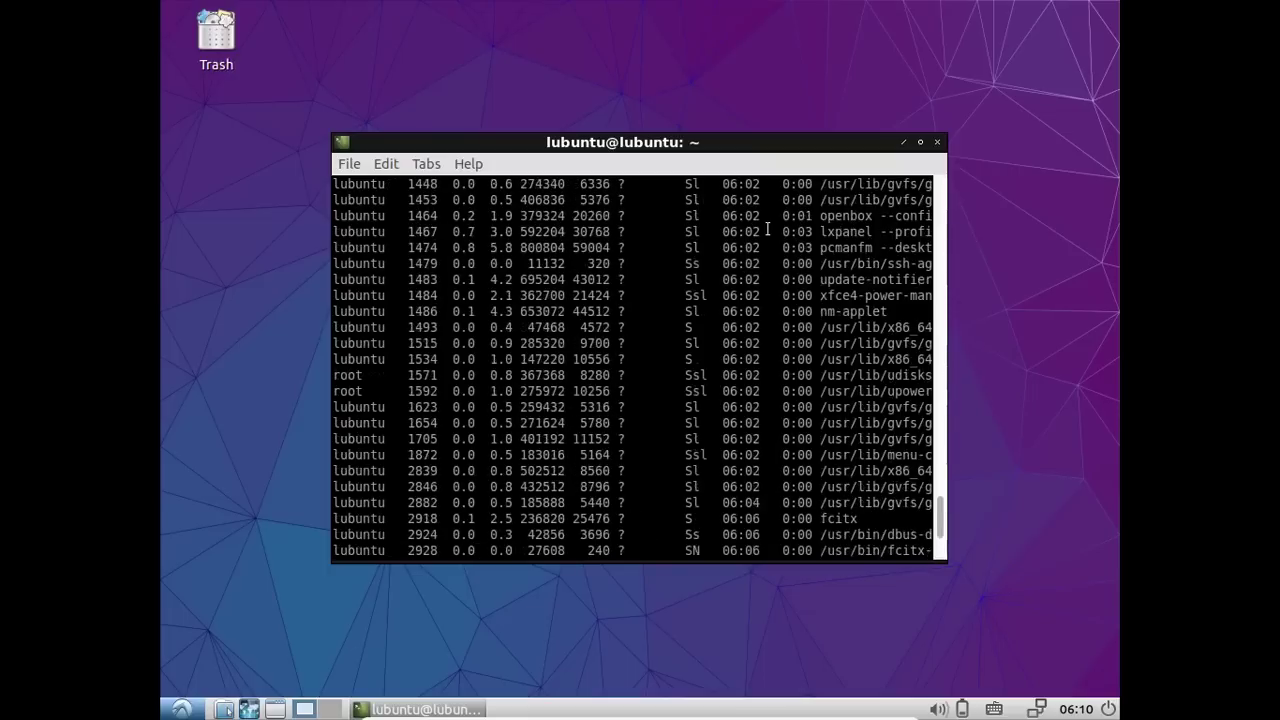
scroll(767, 230, "down", 3)
scroll(767, 230, "up", 20)
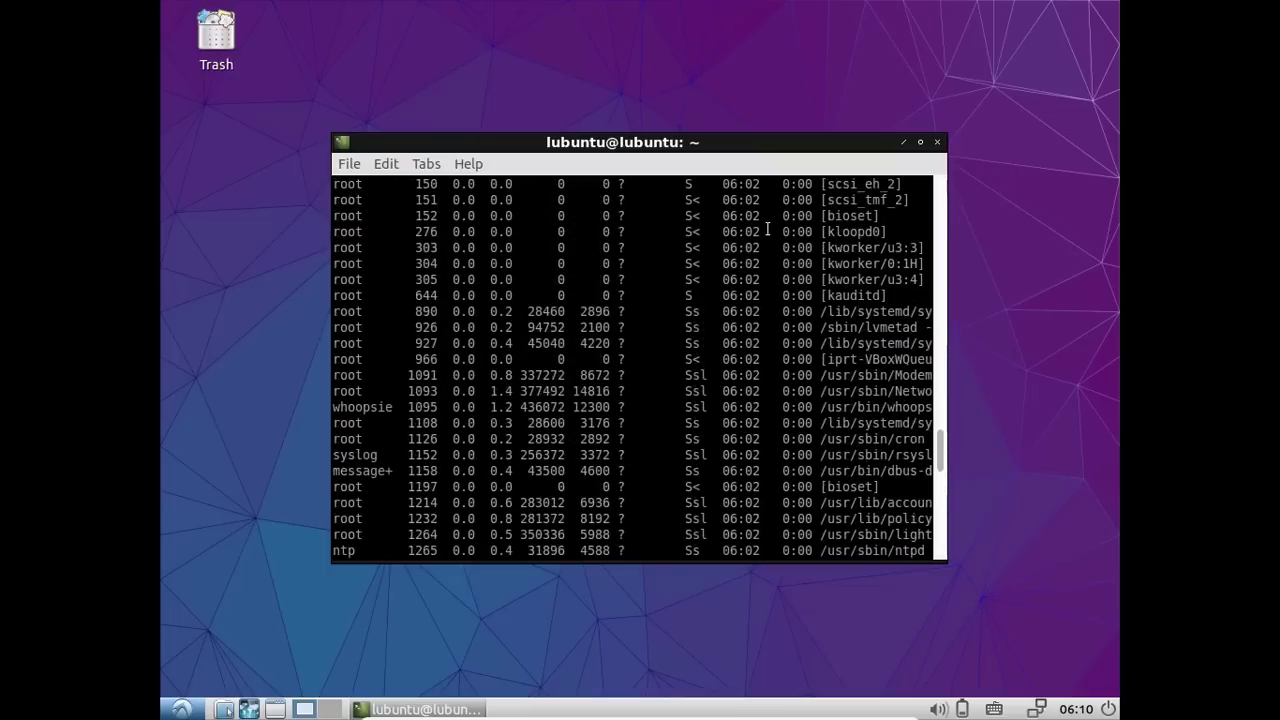
scroll(767, 230, "up", 10)
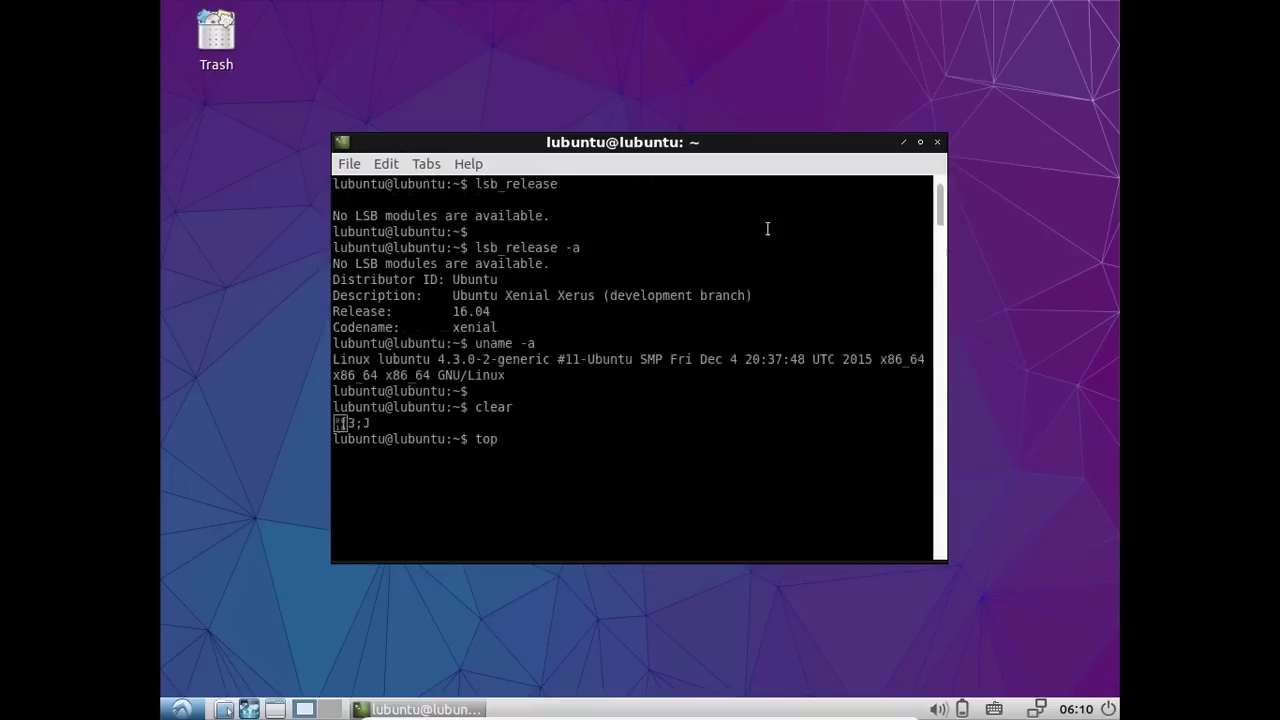
scroll(767, 230, "down", 20)
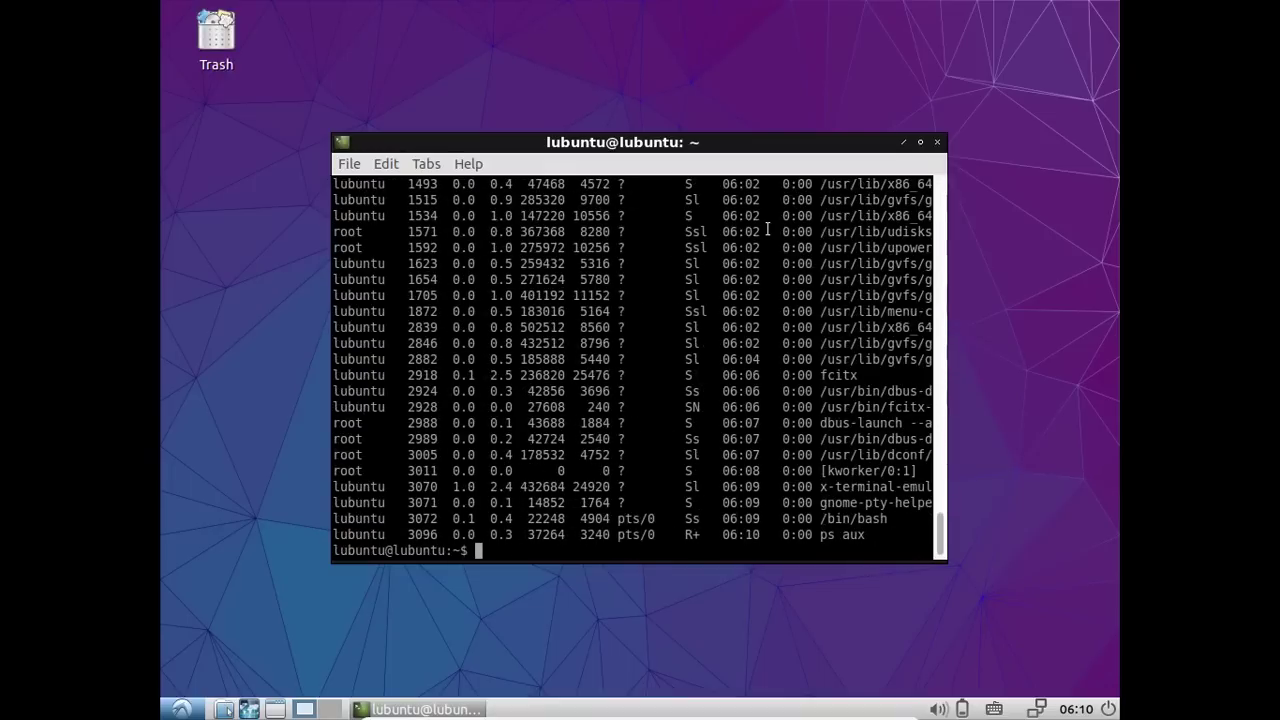
Clear the terminal output and close the terminal with the exit command.
type("clear")
key("Return")
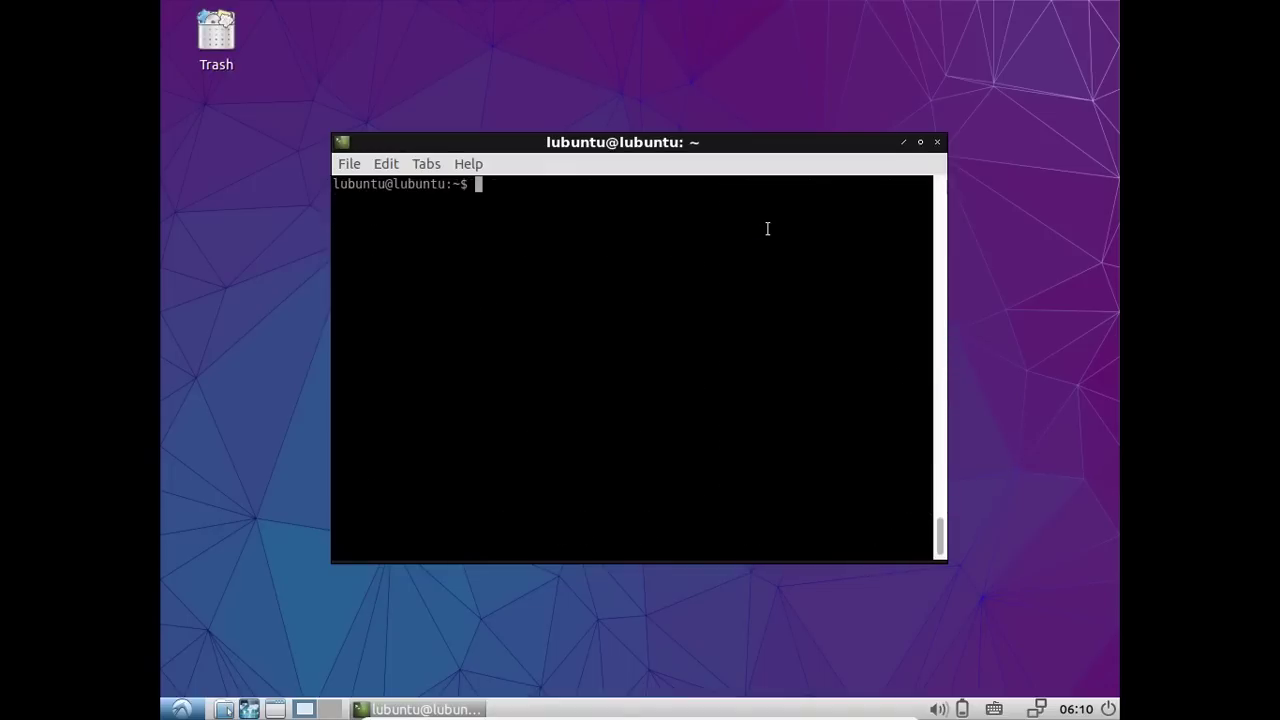
type("exit")
key("Return")
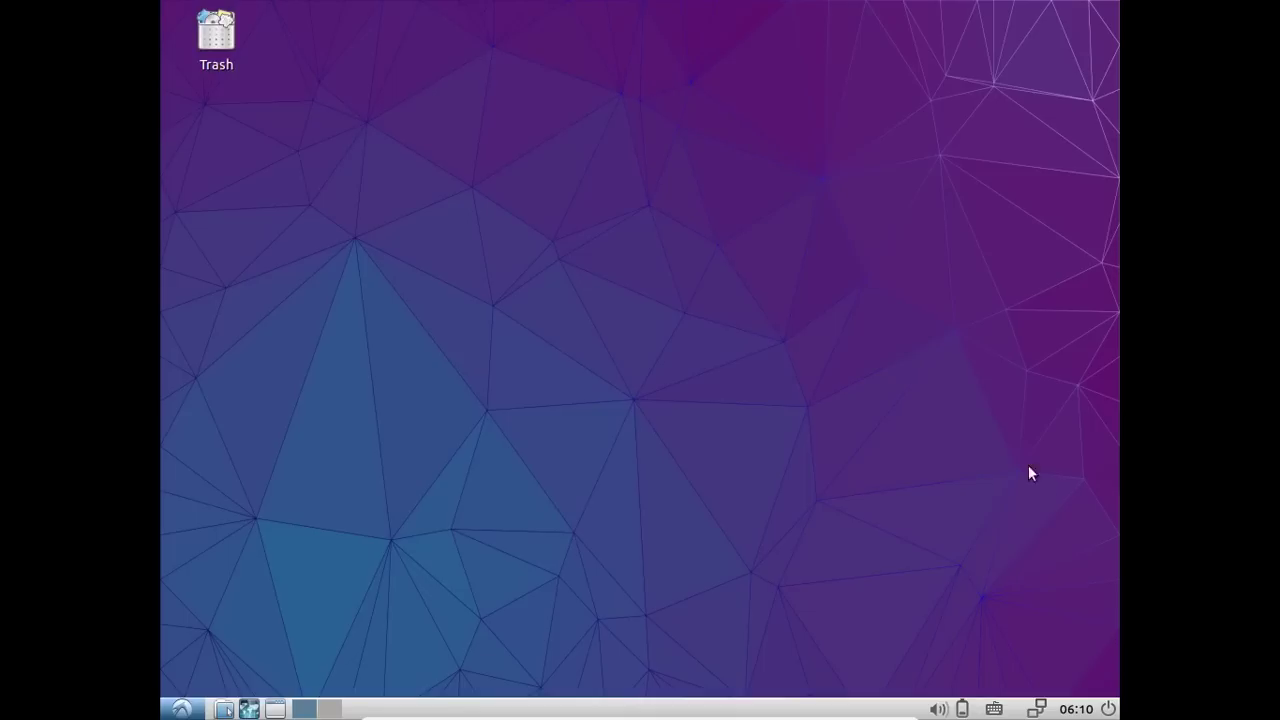
Bring up the session's logout and shutdown options.
left_click(1108, 708)
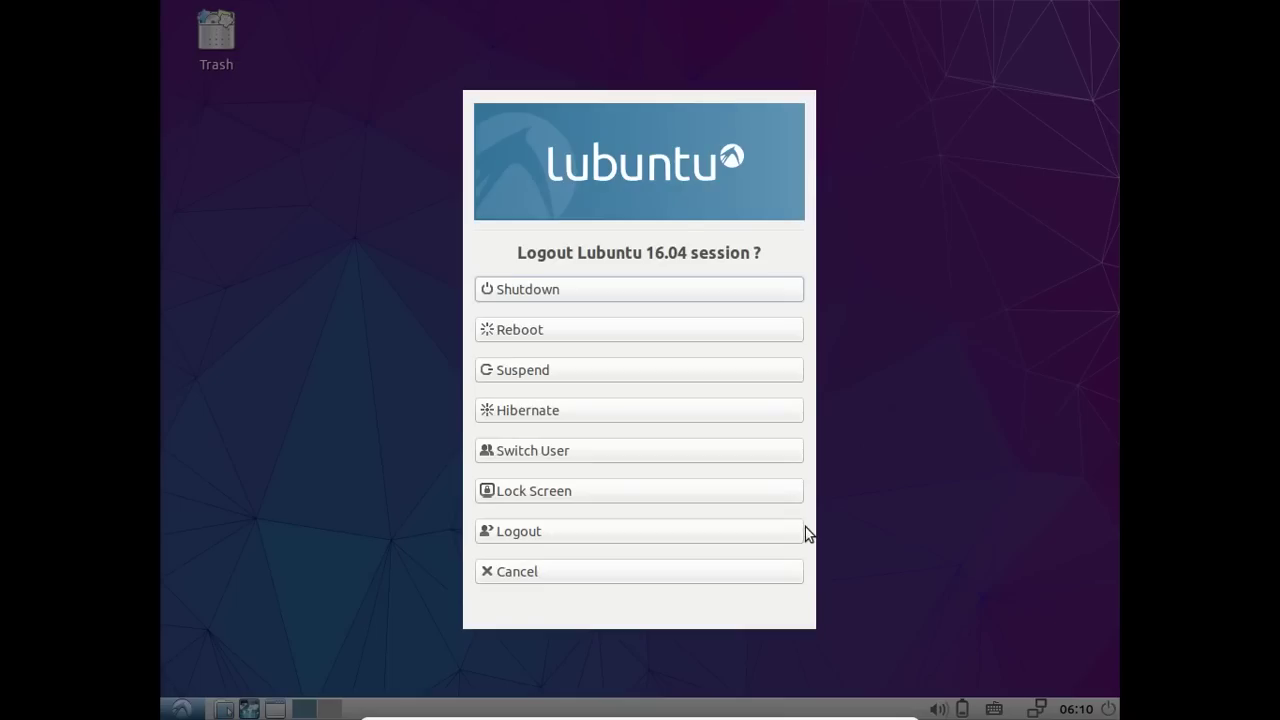